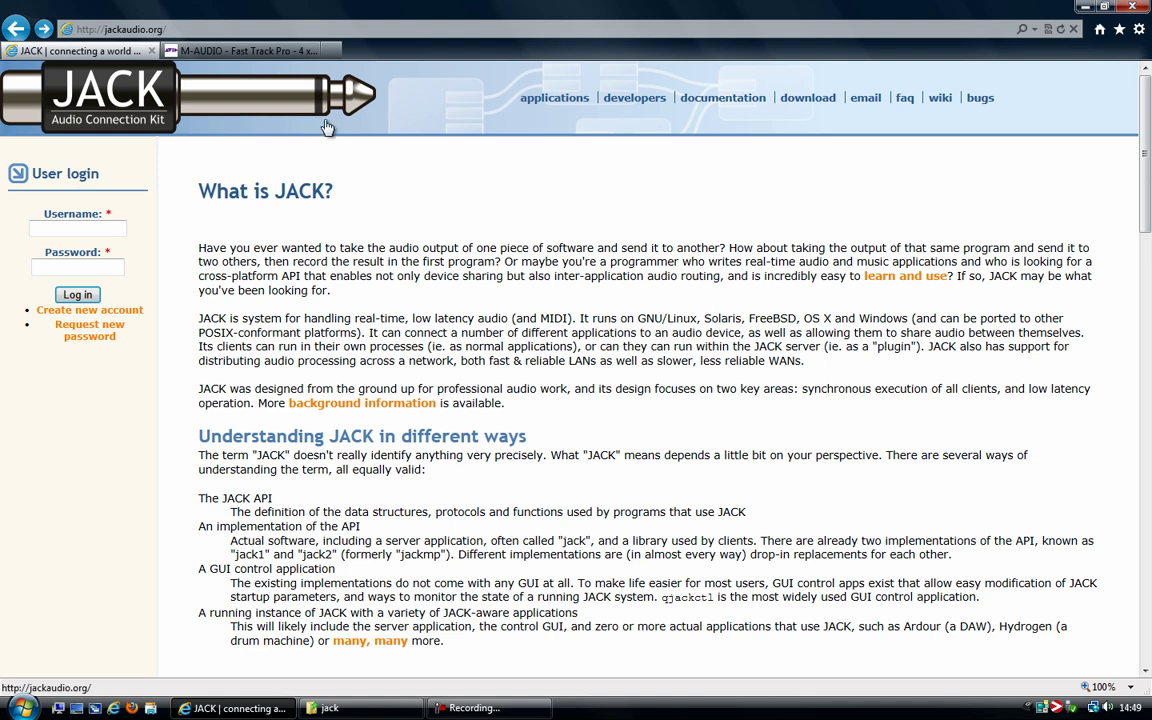
- Bring up the Fast Track Pro page for the 4 x 4 Mobile USB Audio/MIDI Interface
click(265, 50)
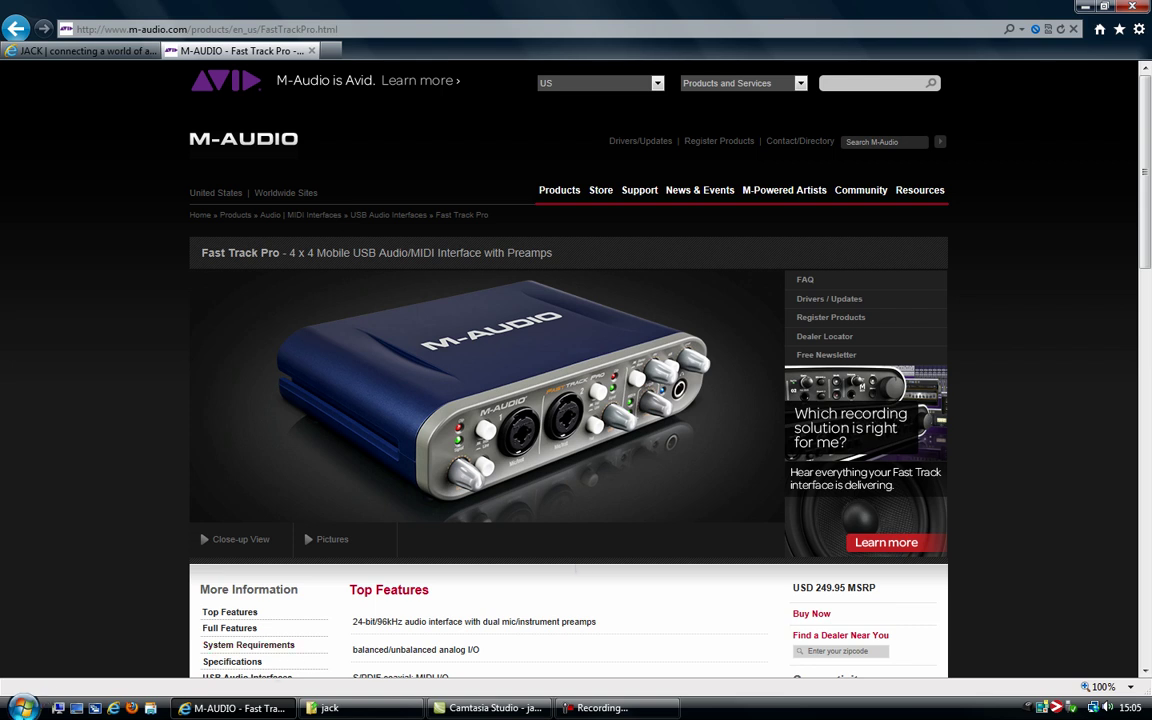
- Launch Live 8.2.1 from the Start menu
click(22, 708)
click(36, 536)
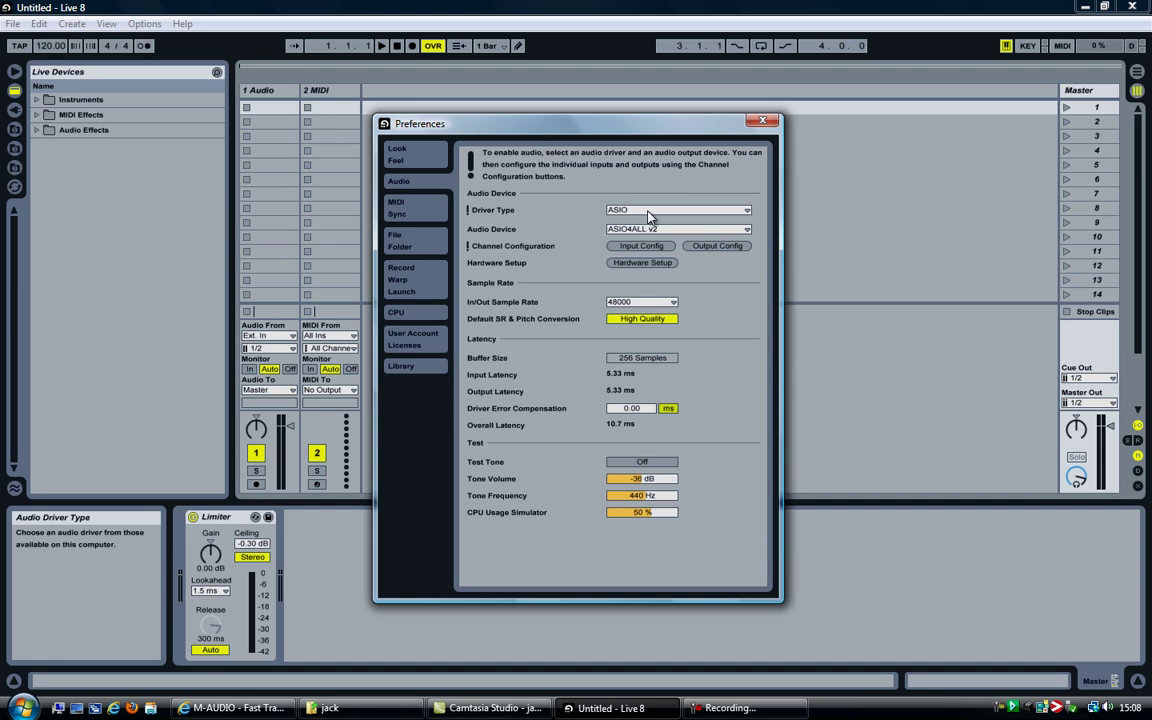
- Review the ASIO4ALL device list in Hardware Setup, close it, and list the driver types
click(650, 265)
drag(642, 158, 555, 246)
mouse_move(515, 281)
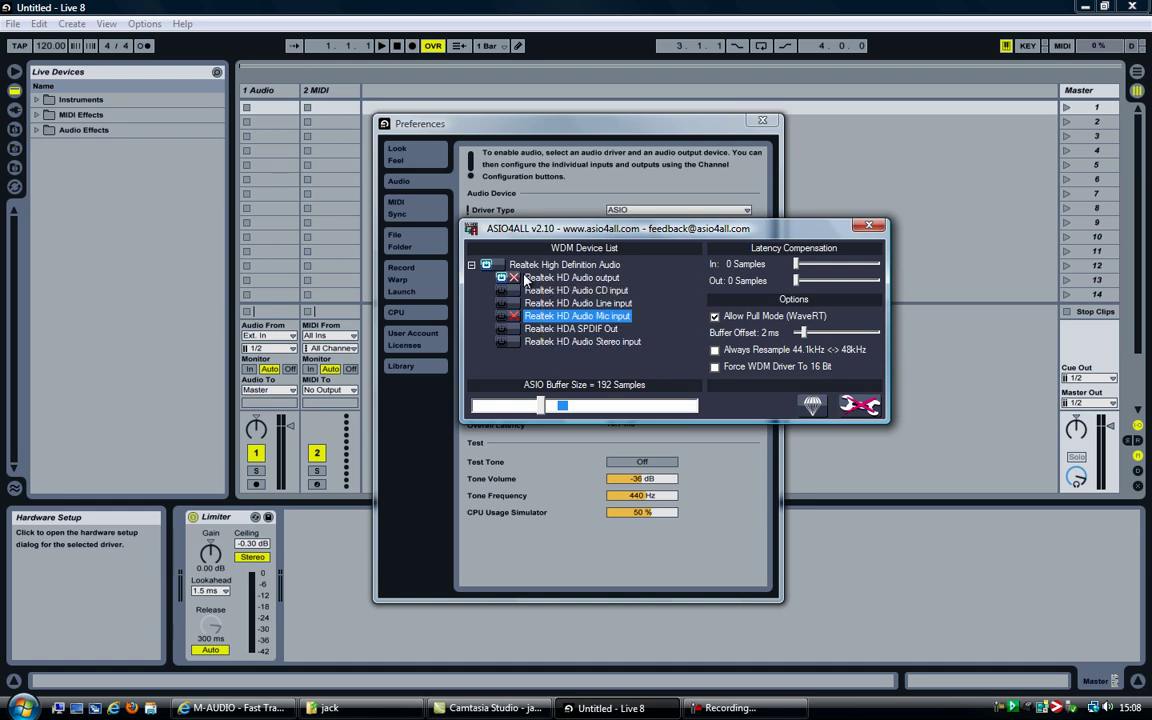
drag(608, 232, 595, 225)
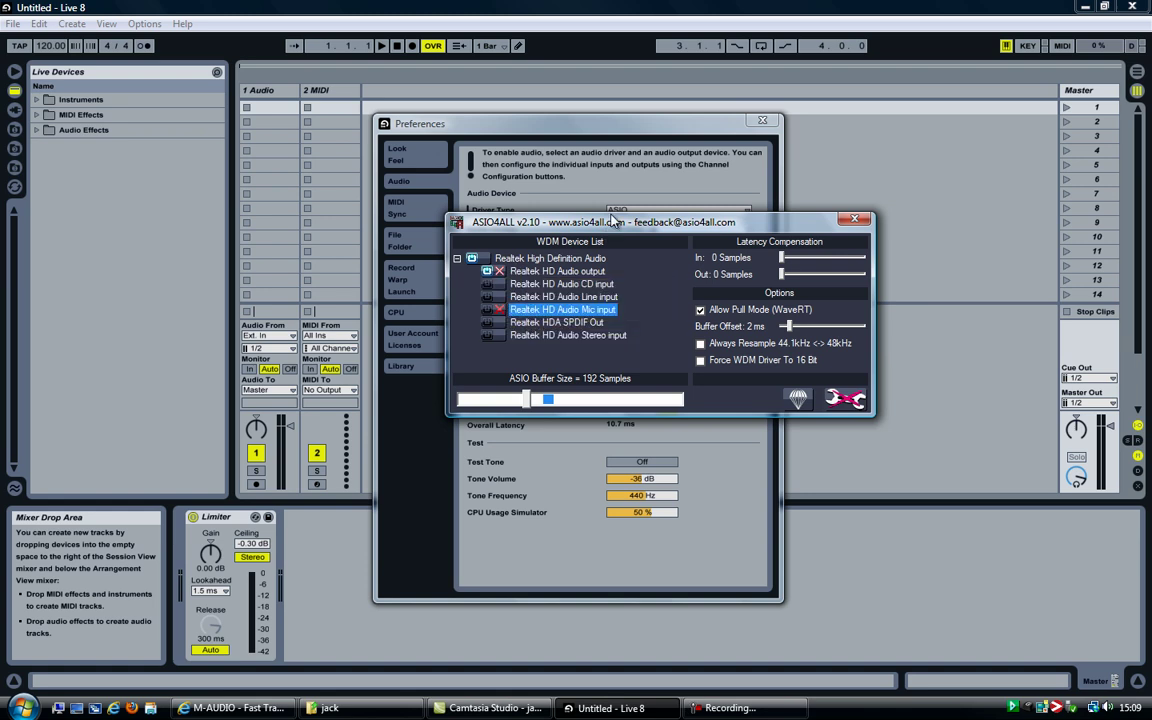
drag(566, 216, 615, 248)
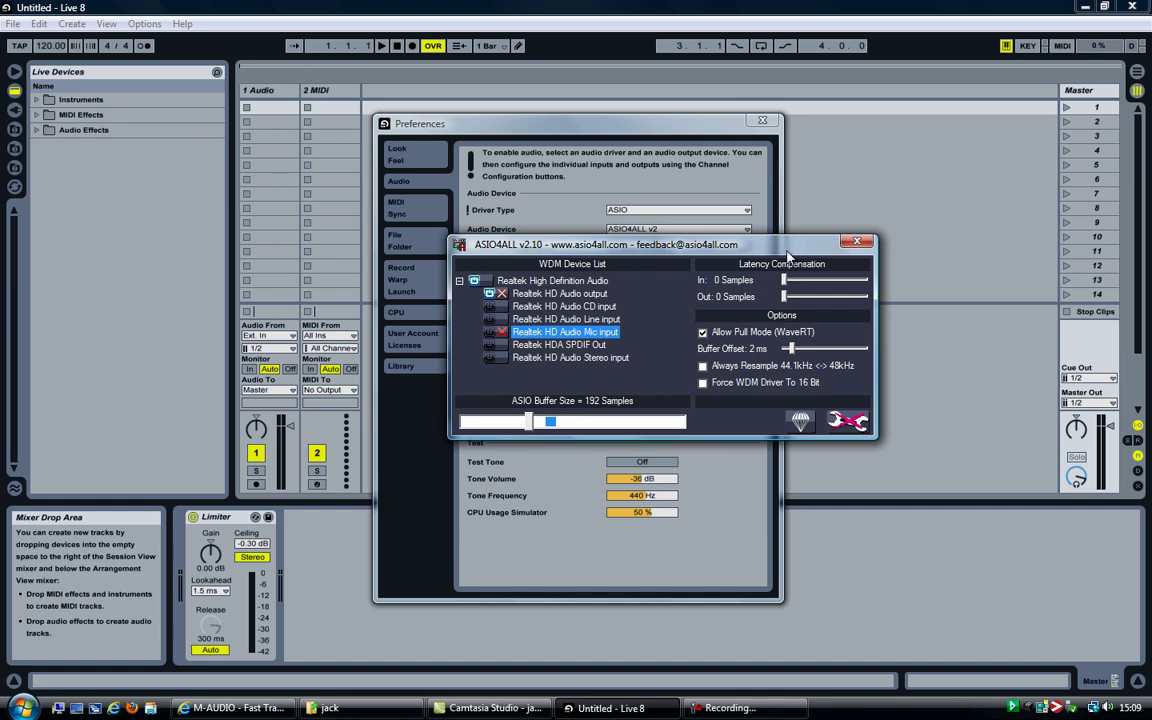
click(849, 248)
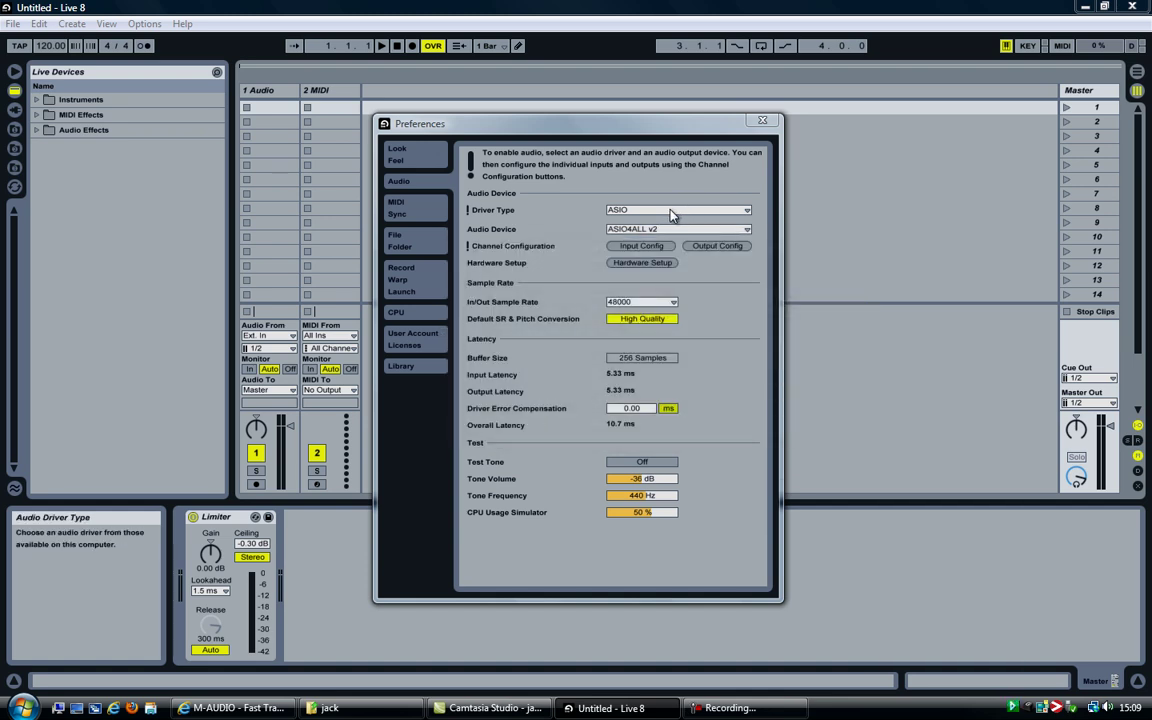
click(672, 212)
- Set Live's driver to MME/DirectX, browse JACK's Windows installers, then go to the FAQ
click(652, 232)
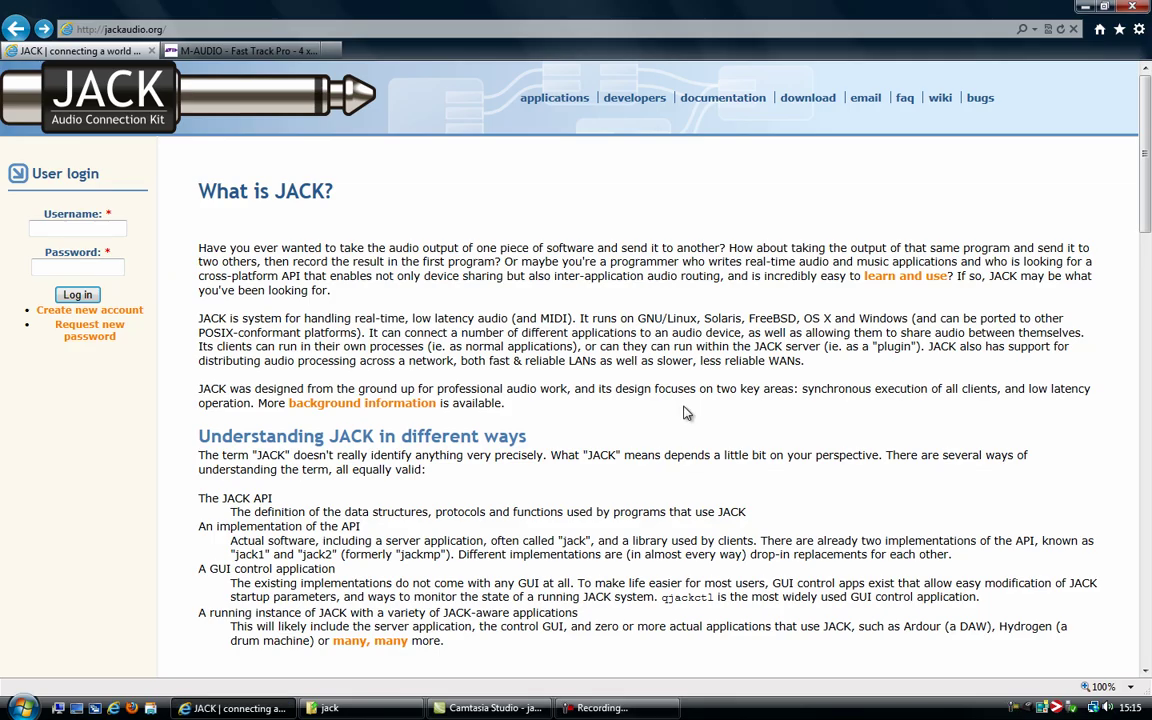
click(808, 97)
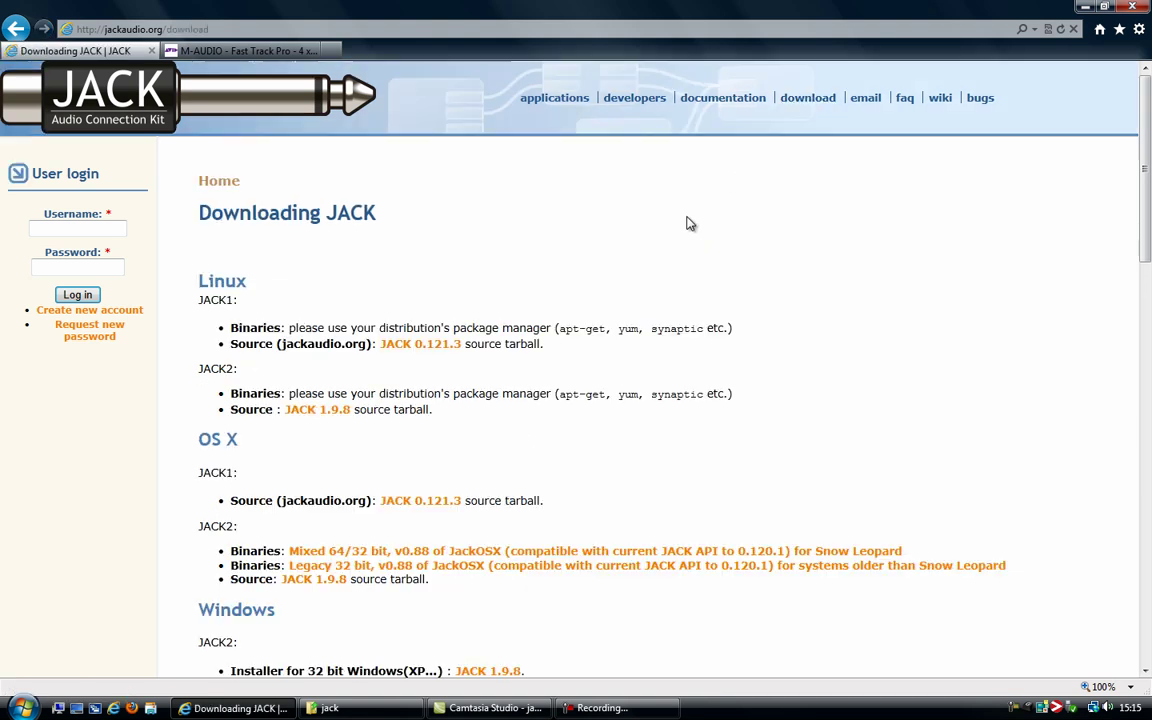
scroll(560, 265, down, 10)
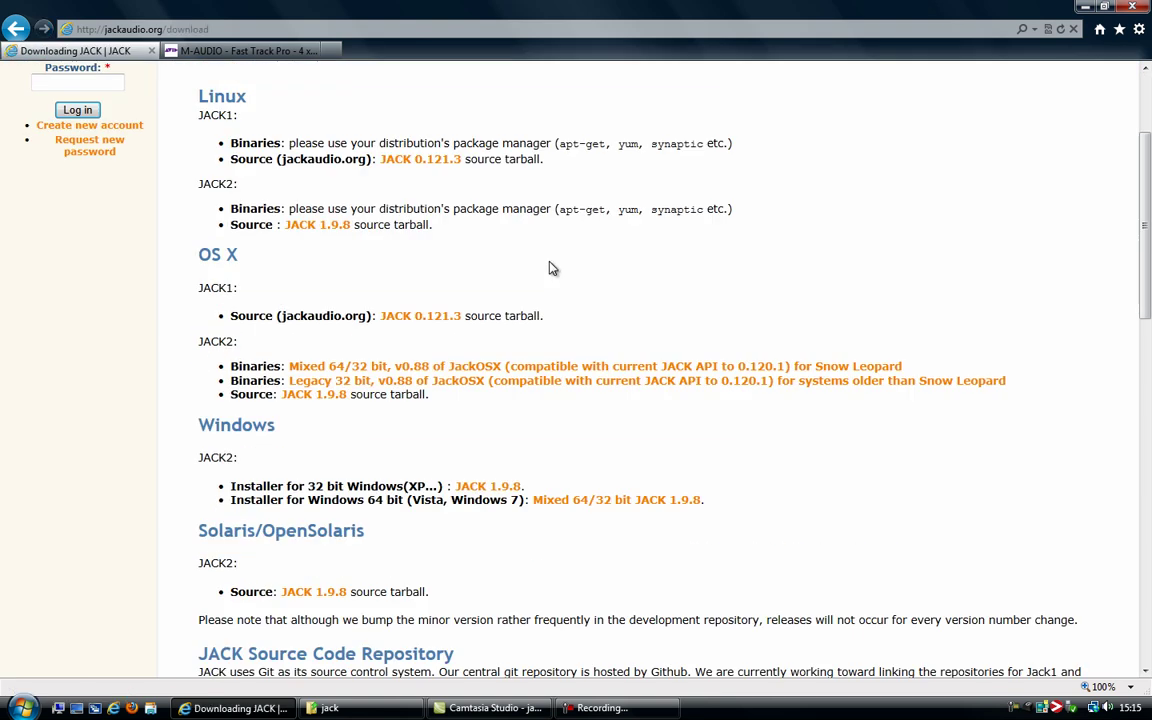
scroll(549, 267, up, 8)
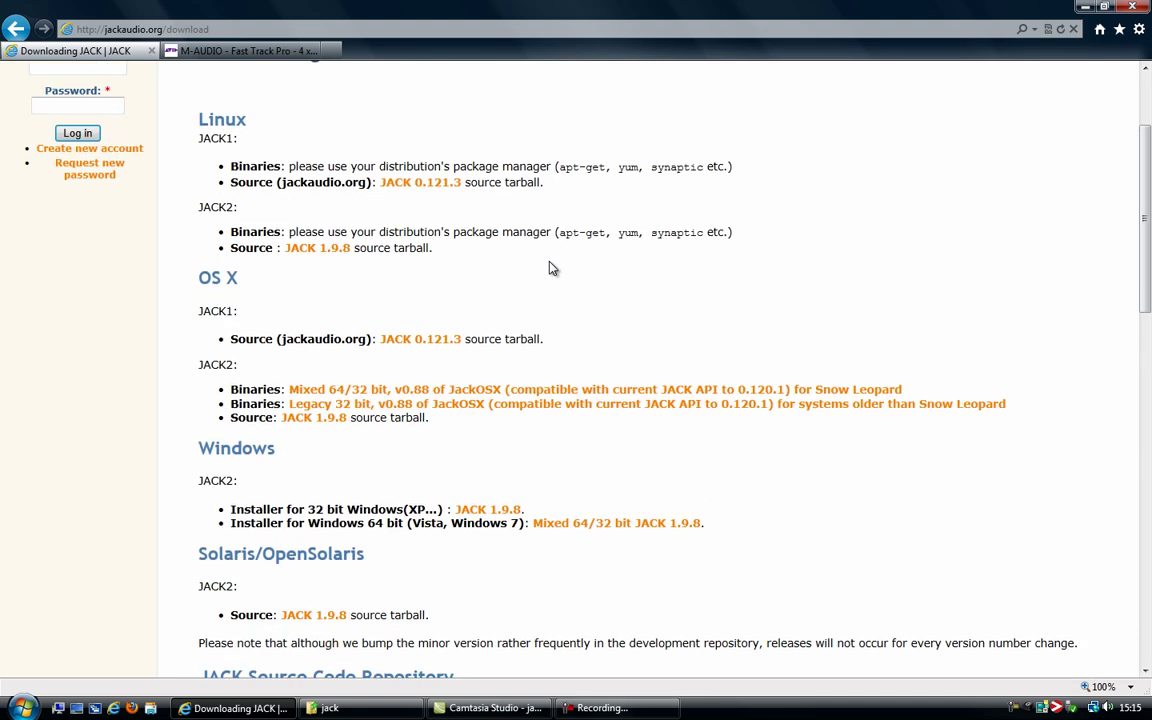
scroll(543, 327, down, 3)
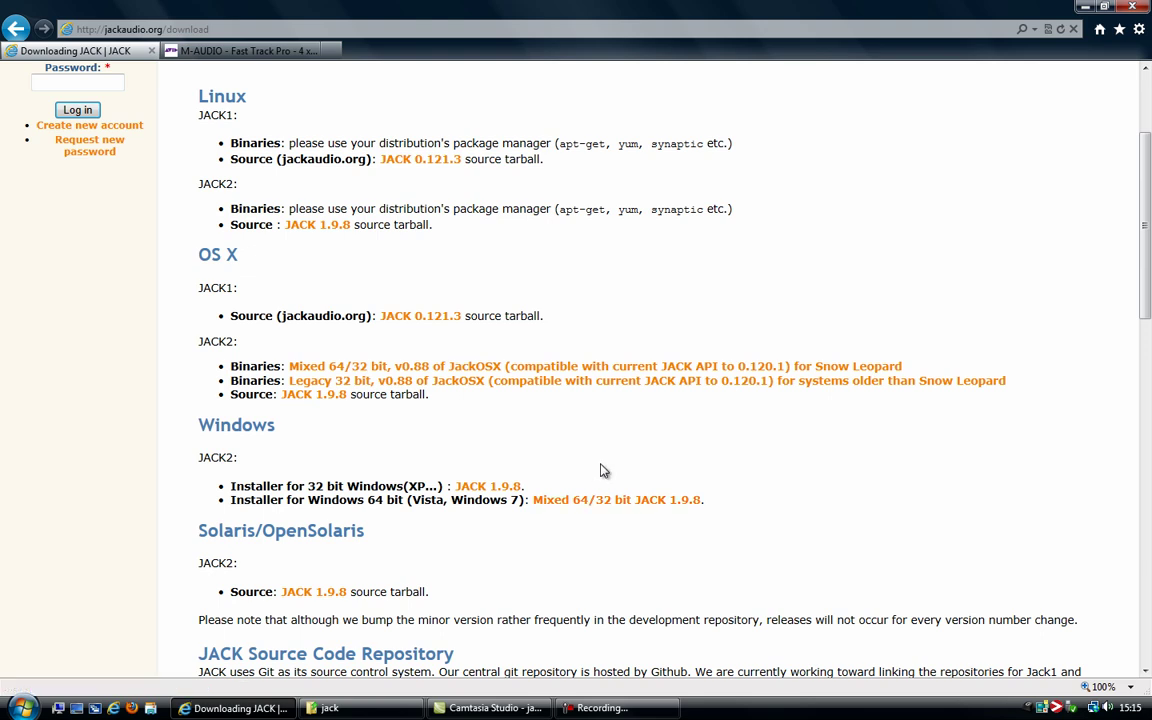
scroll(602, 470, up, 3)
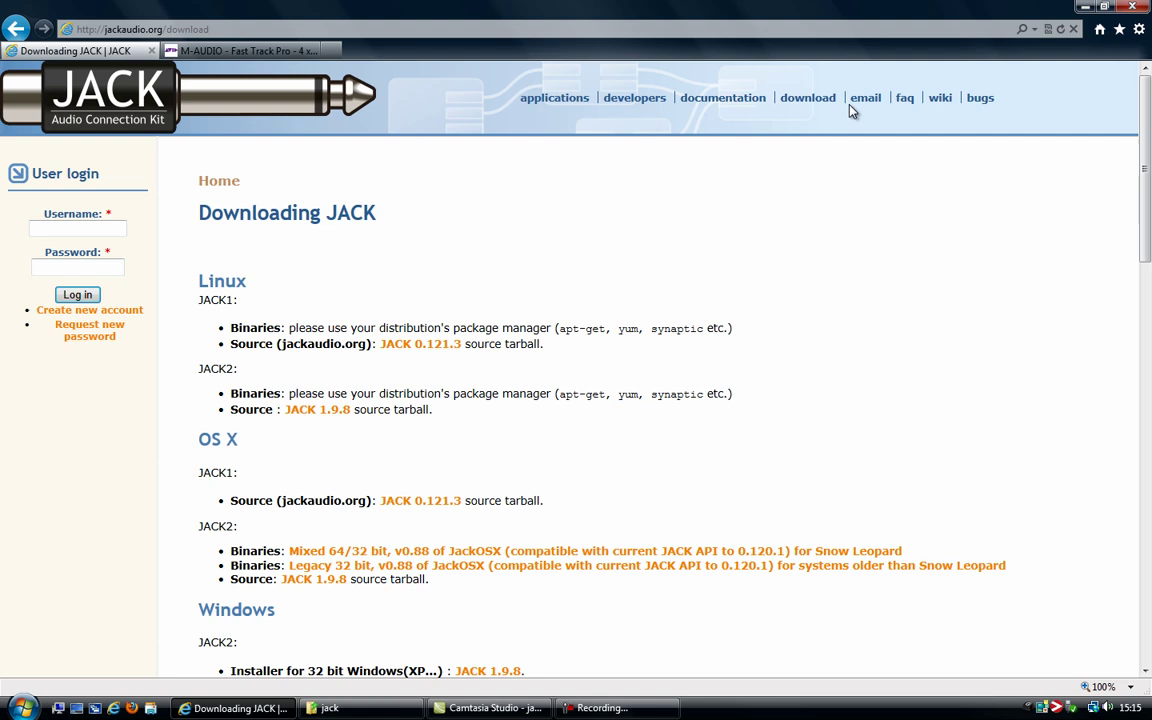
click(906, 99)
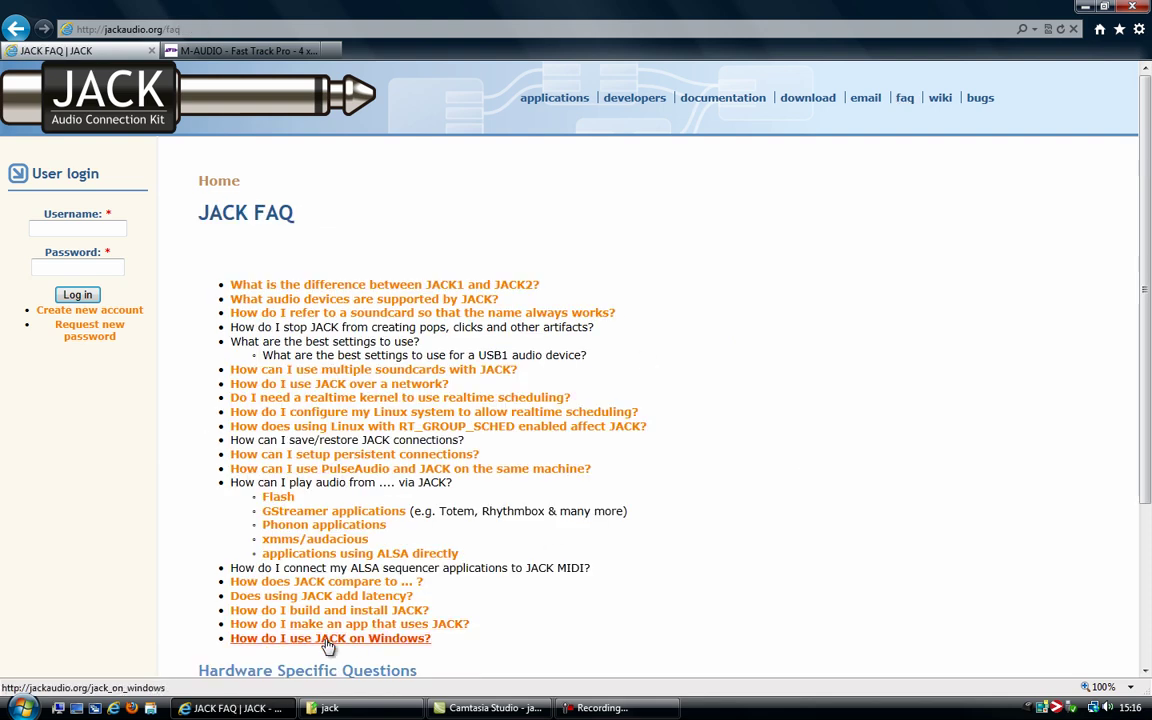
- Open 'How do I use JACK on Windows?' and read its installation steps, highlighting steps 4–5
click(290, 648)
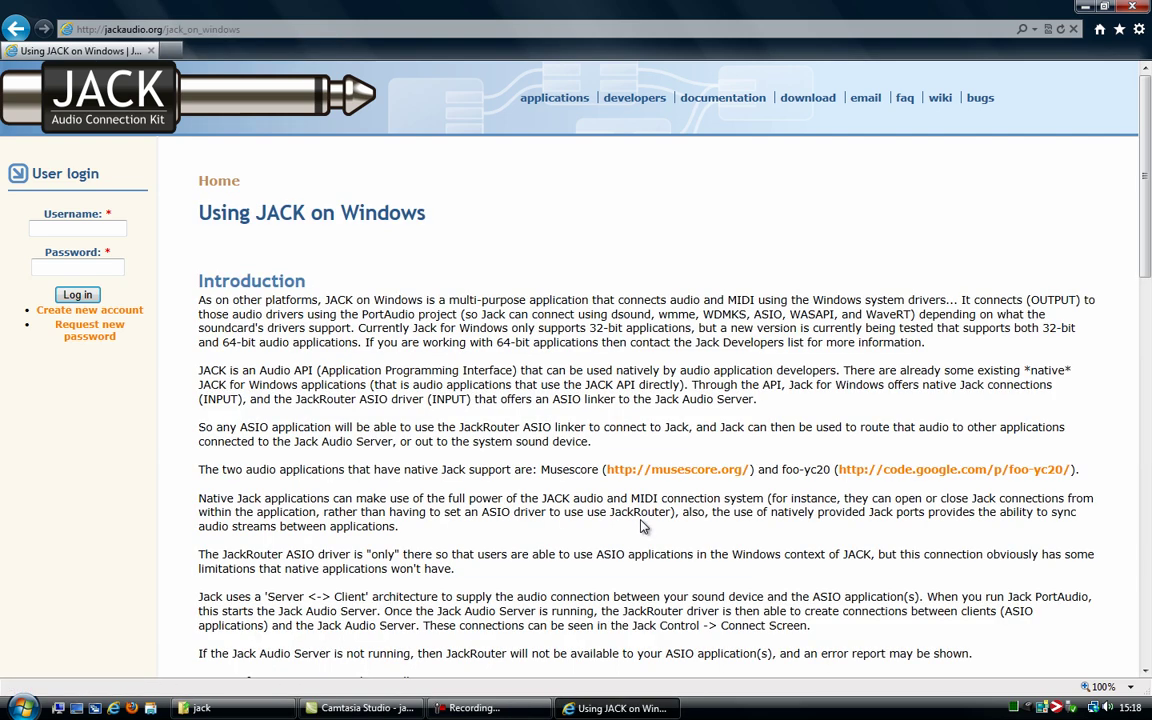
scroll(643, 527, down, 8)
scroll(689, 489, down, 1)
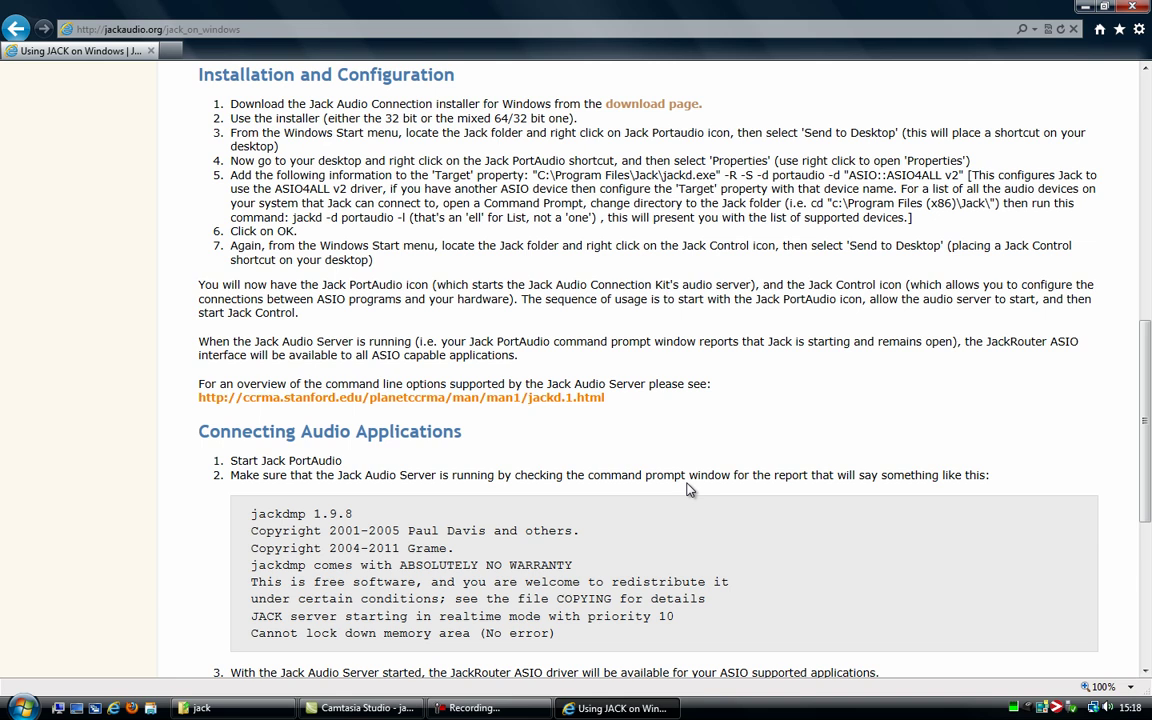
scroll(689, 489, down, 3)
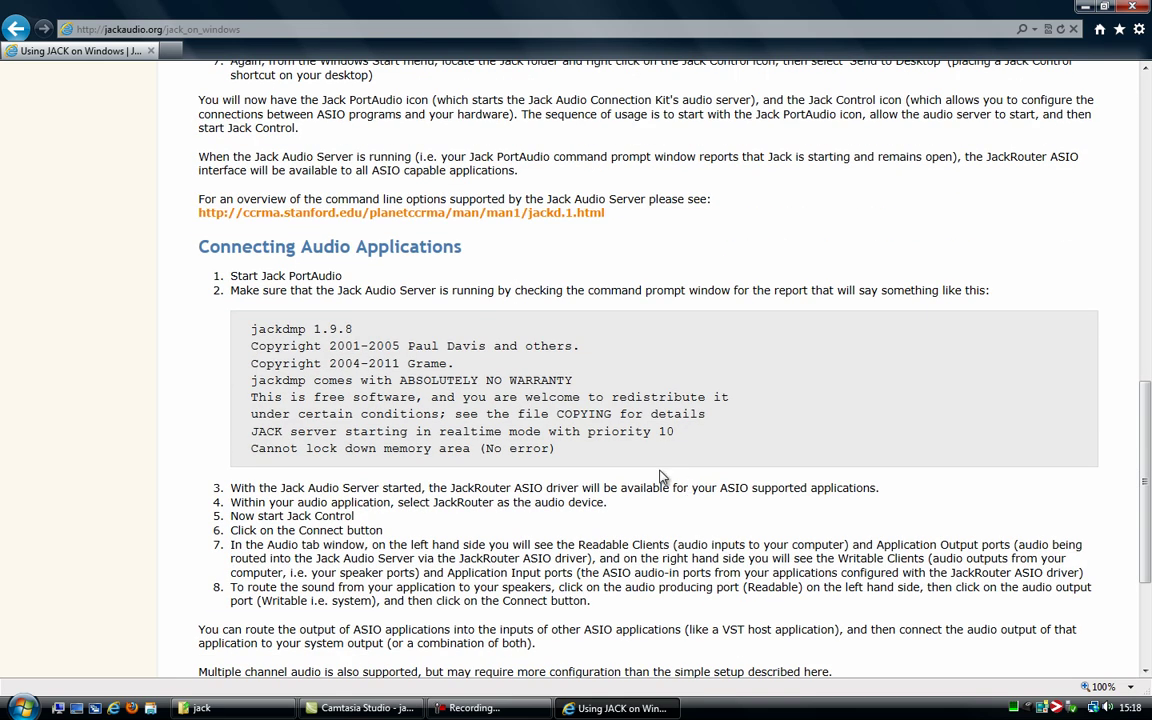
scroll(659, 468, down, 3)
scroll(659, 468, up, 7)
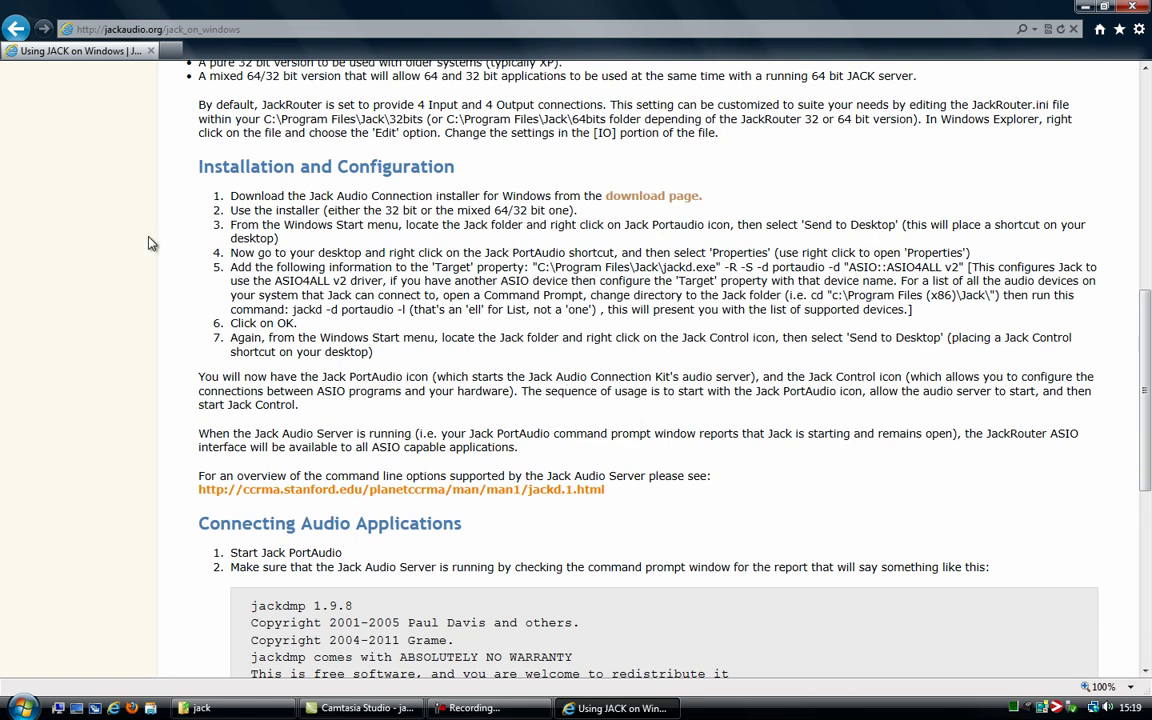
drag(215, 253, 206, 296)
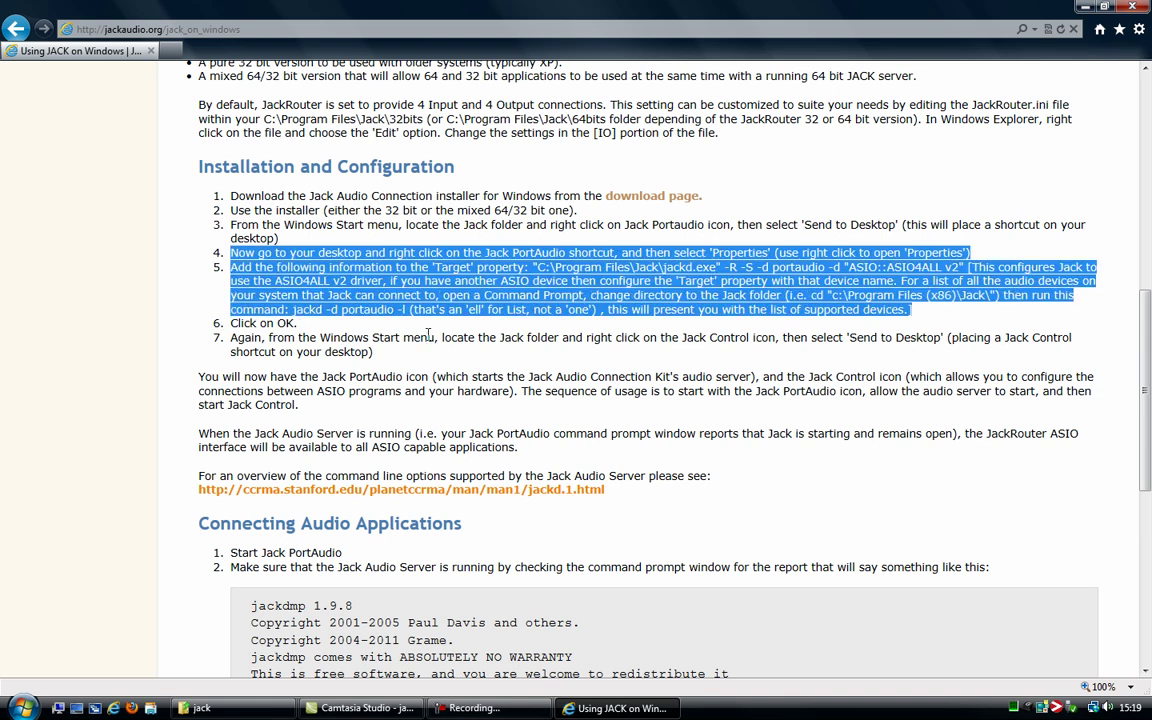
click(390, 331)
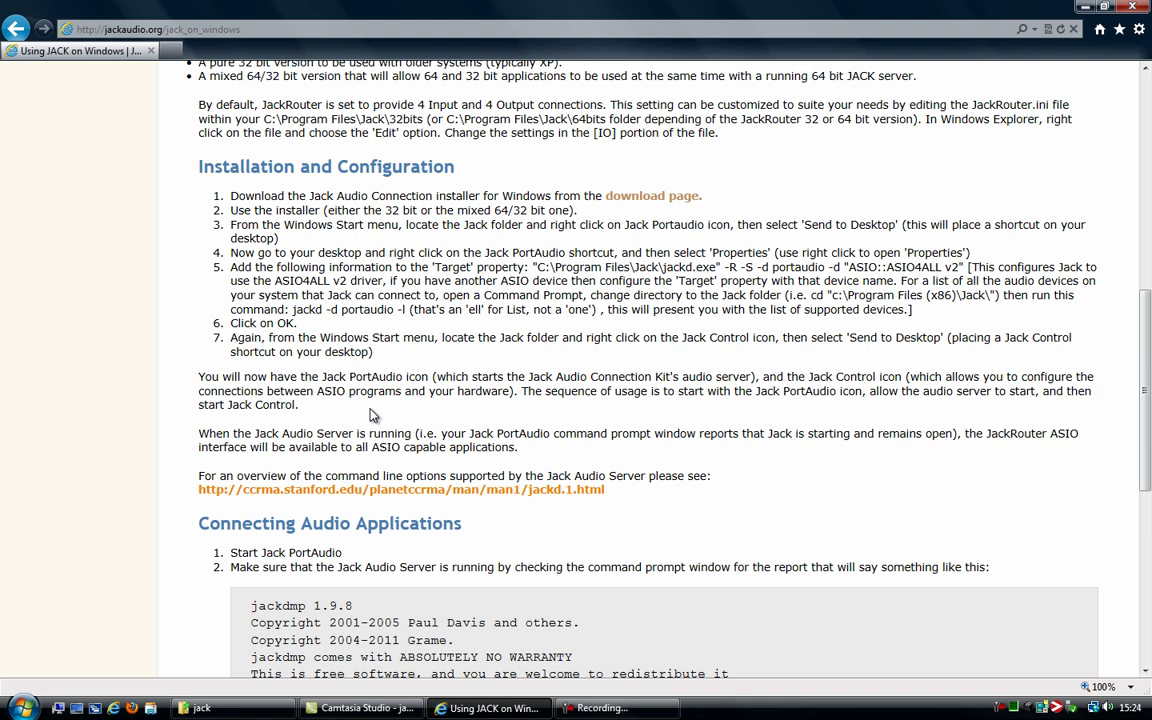
- Locate Jack Control under All Programs > Audio > Jack and bring up its shortcut menu
click(460, 712)
click(22, 708)
click(42, 652)
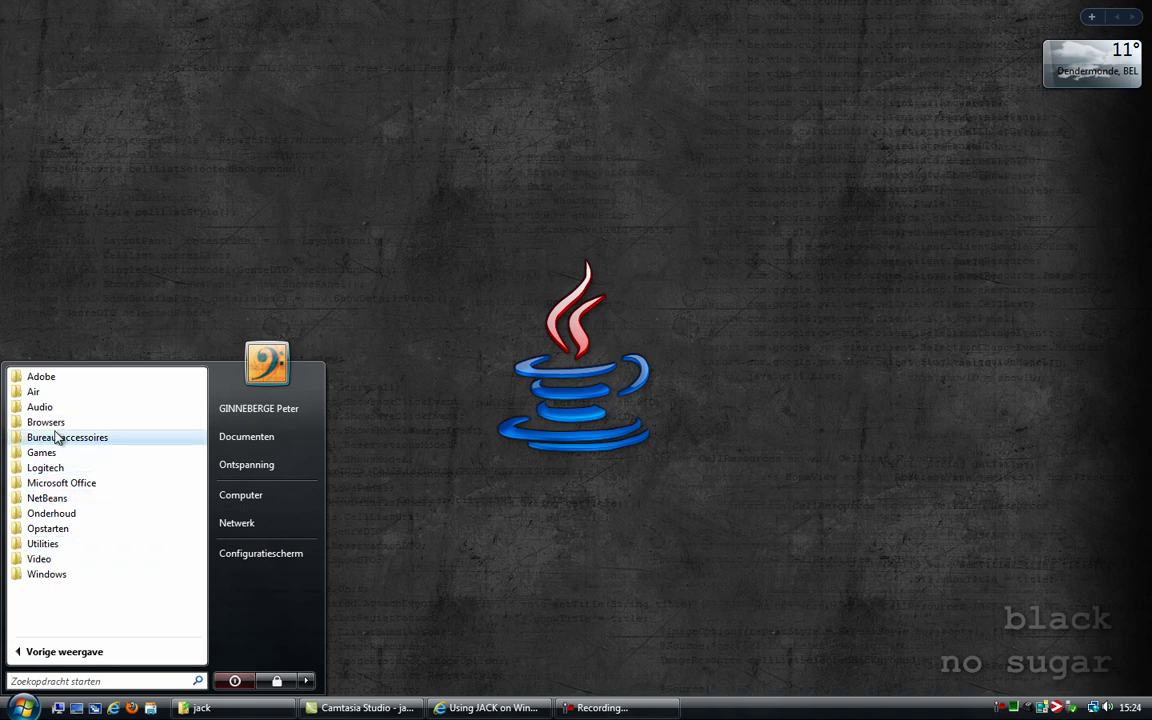
click(53, 408)
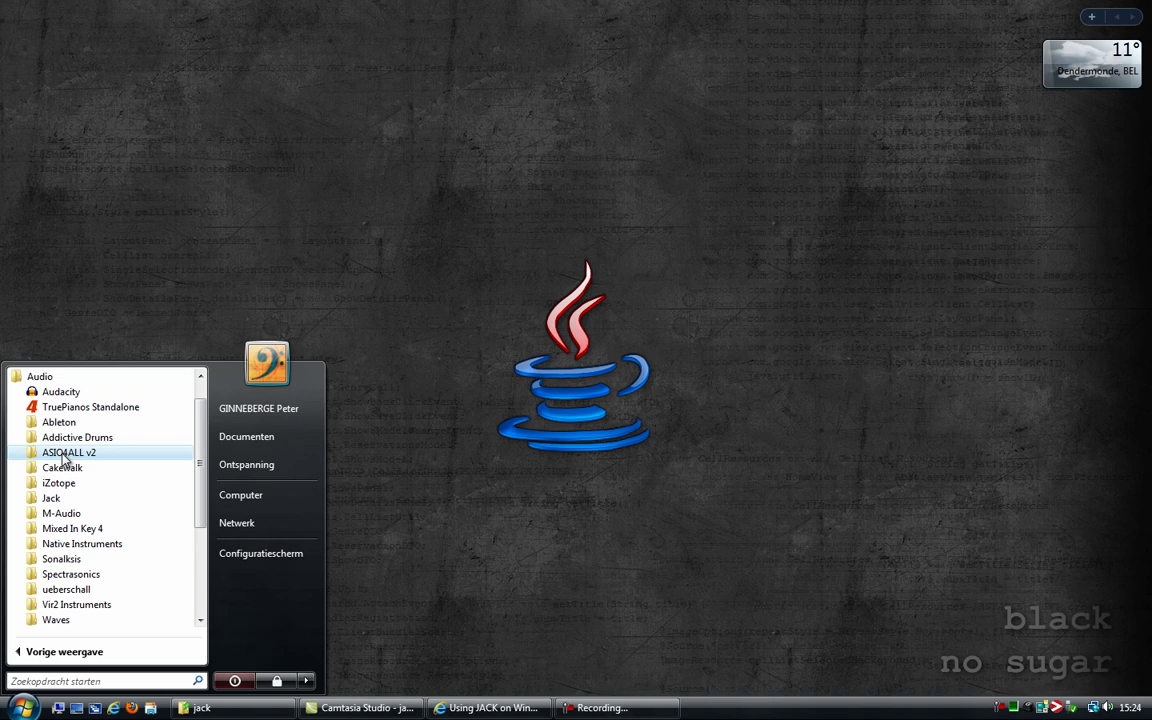
click(52, 498)
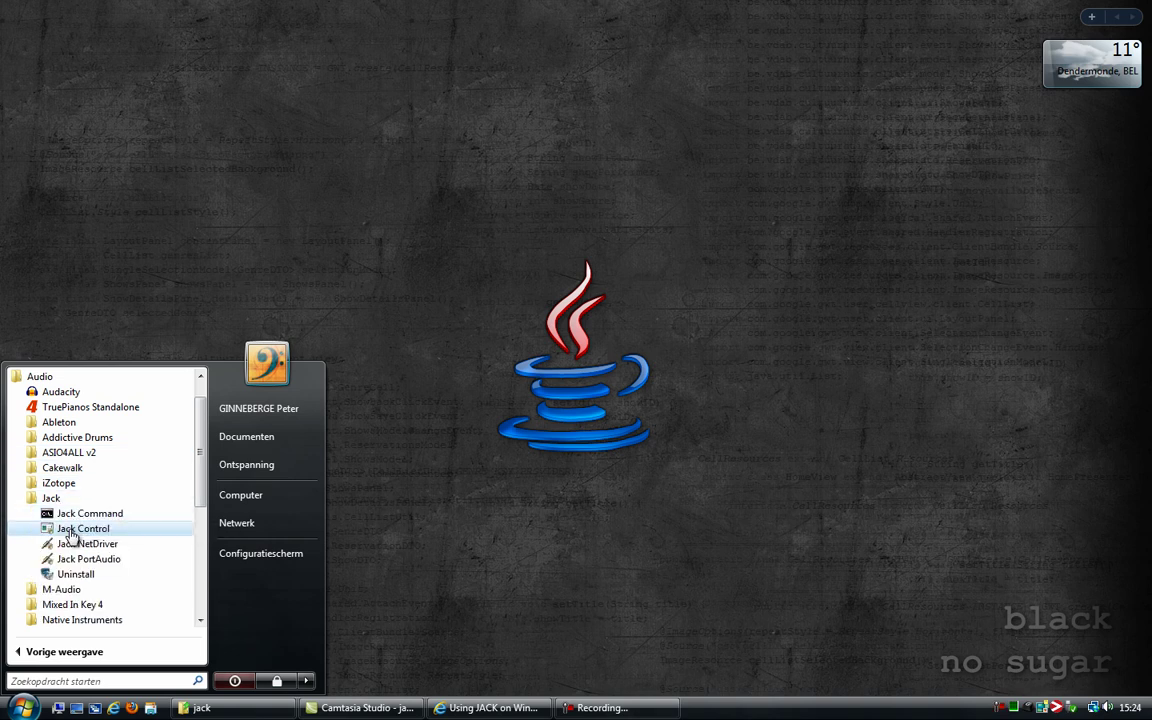
right_click(70, 529)
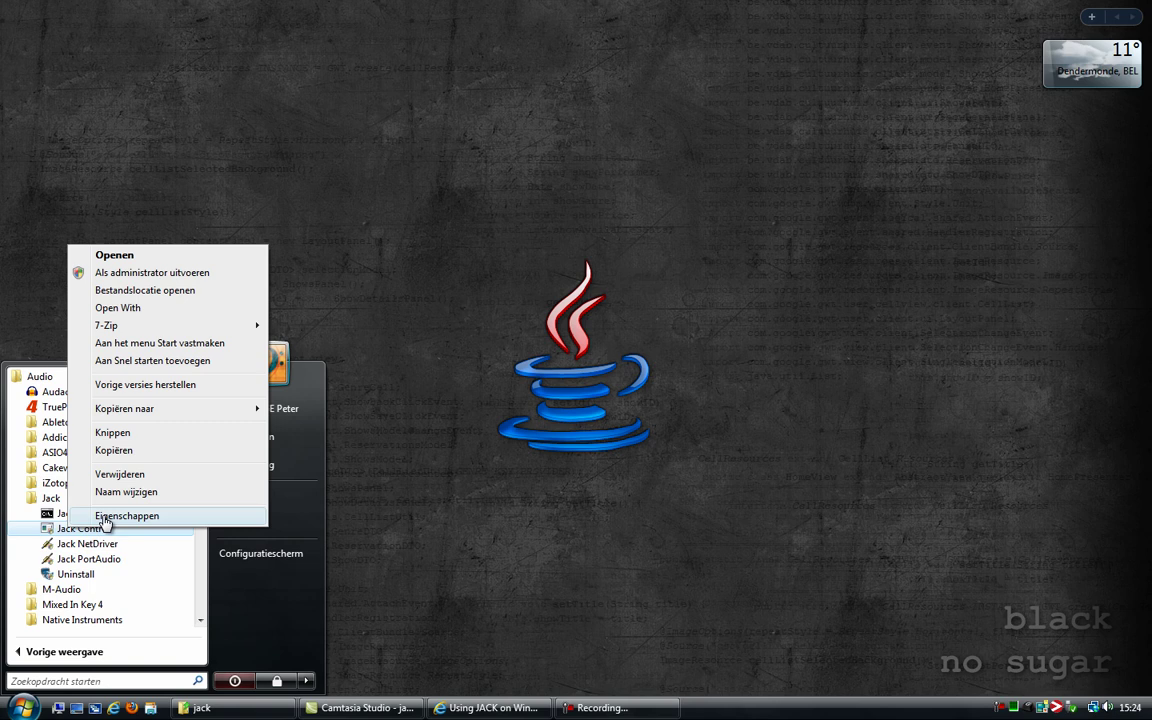
- Inspect the Jack Control shortcut's qjackctl.exe target and its Compatibiliteit settings
click(116, 522)
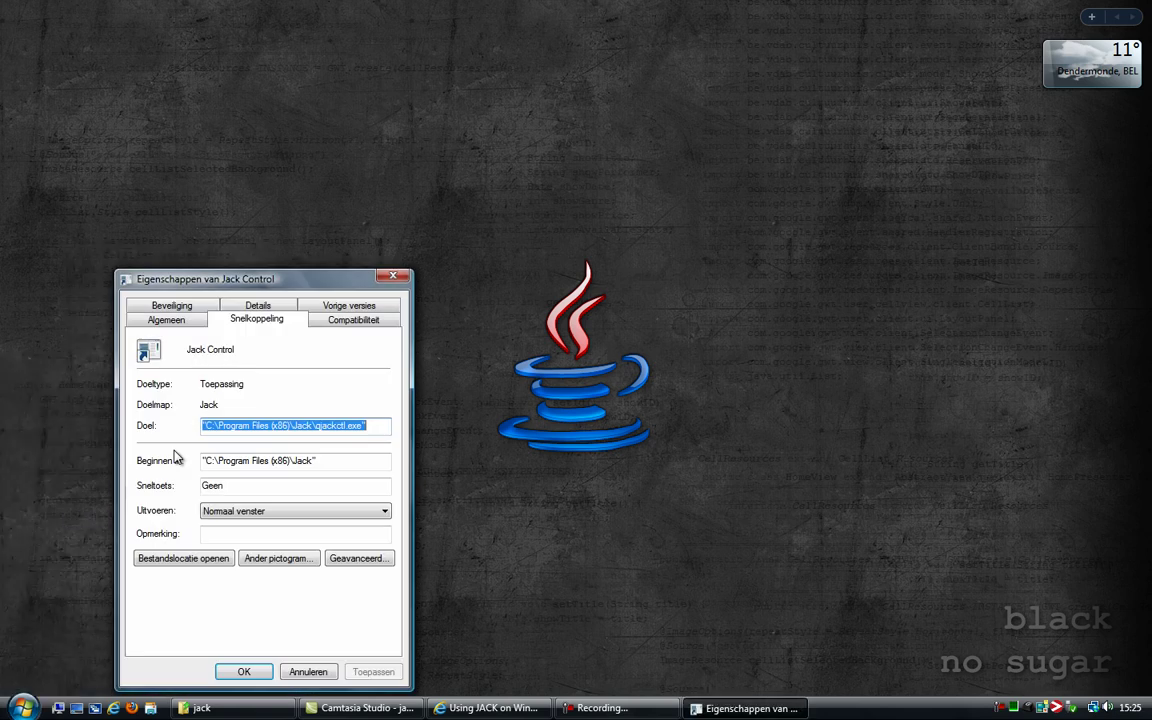
drag(236, 268, 365, 238)
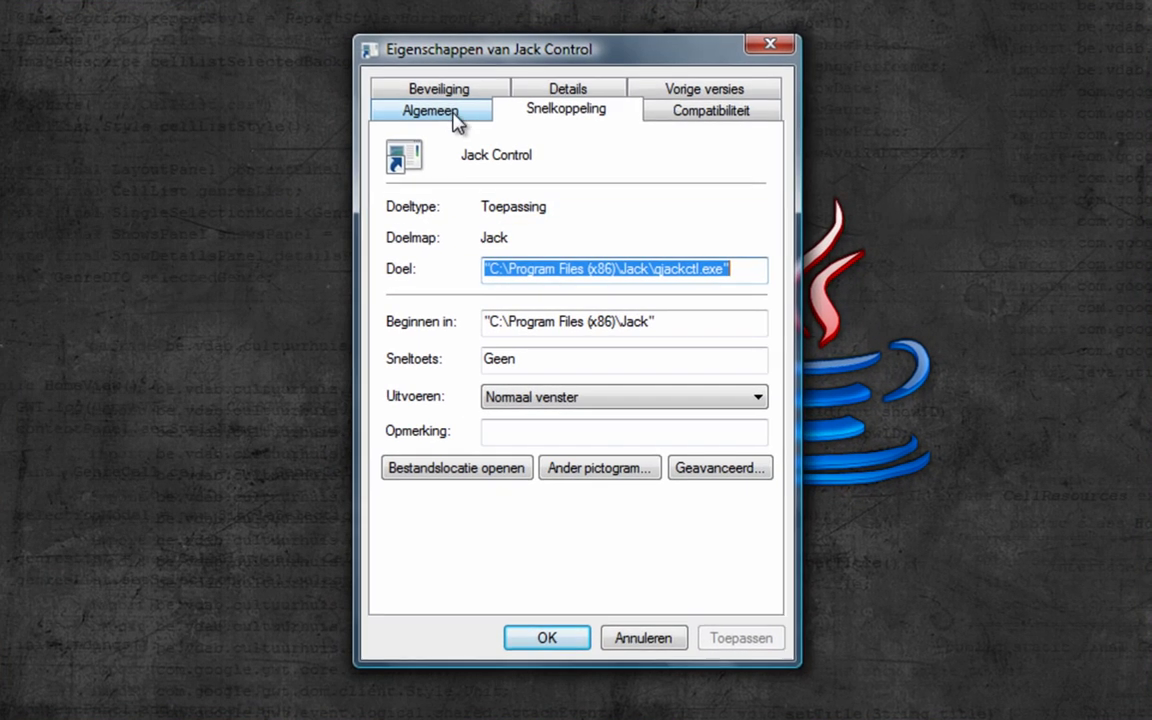
click(705, 118)
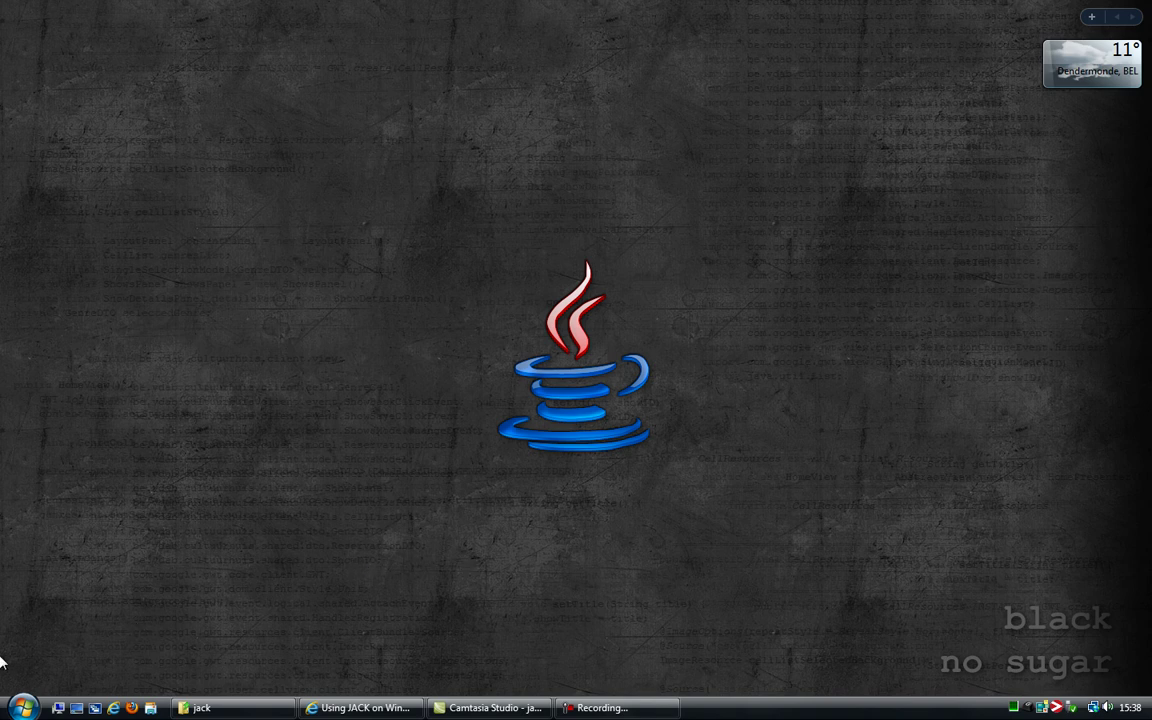
- Check the Live 8.2.1 shortcut's compatibility settings and close its properties
key(super)
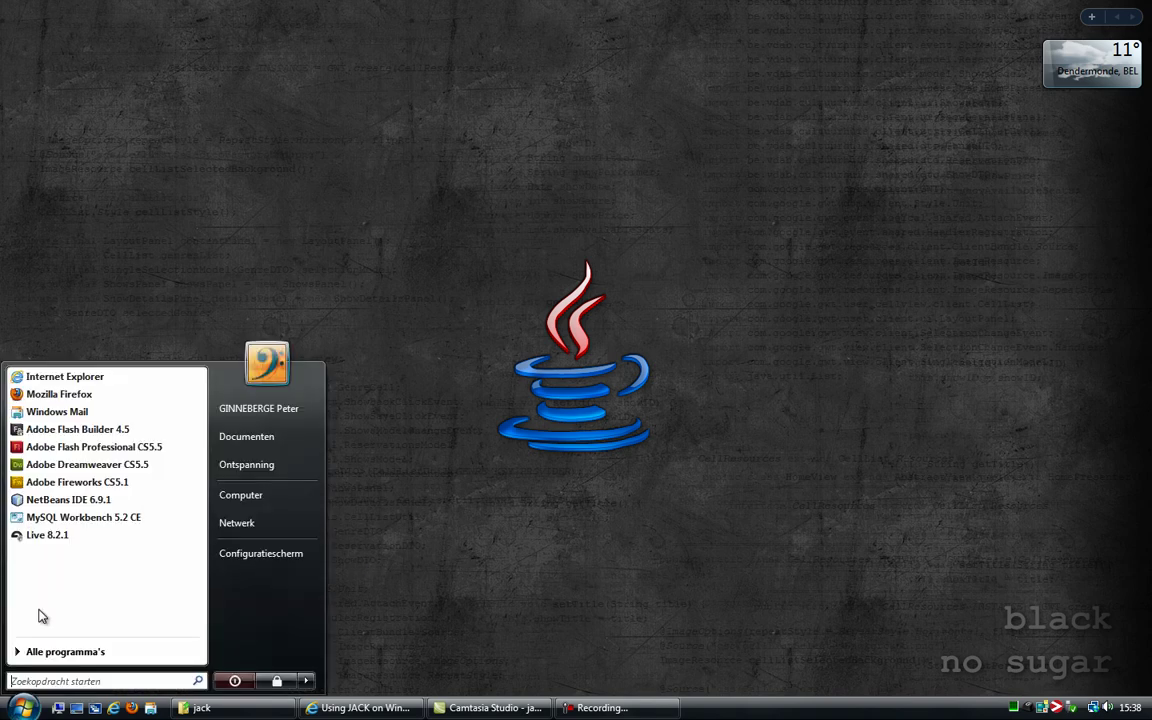
right_click(40, 541)
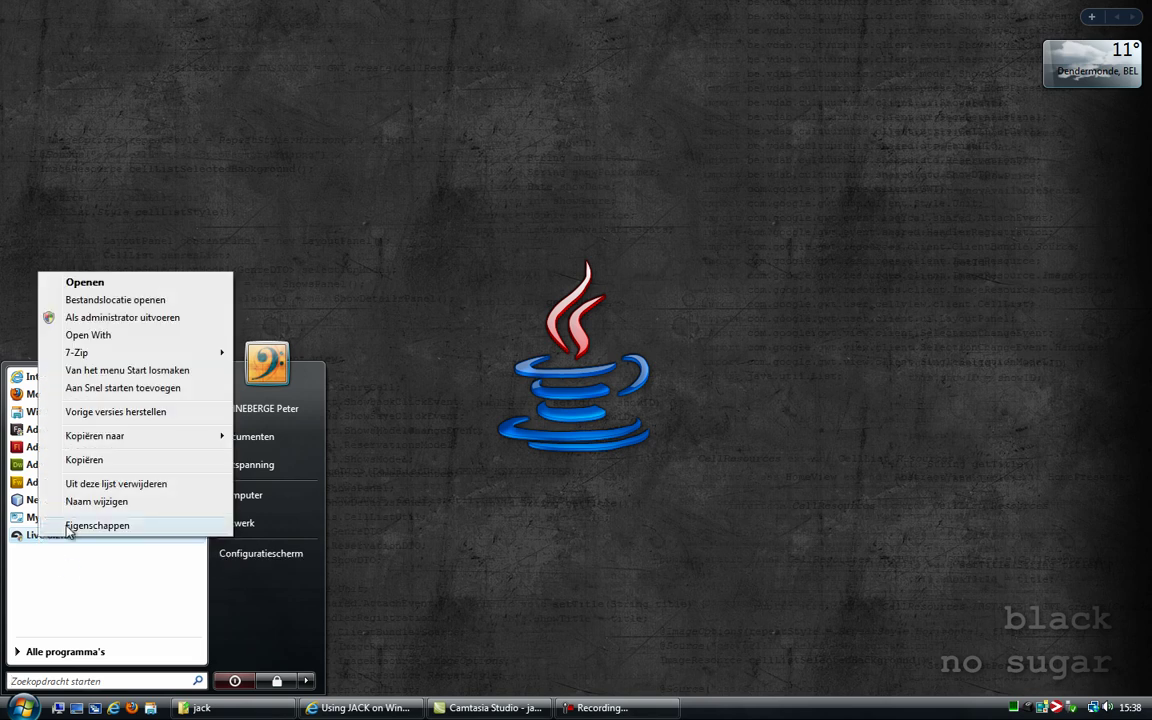
click(90, 525)
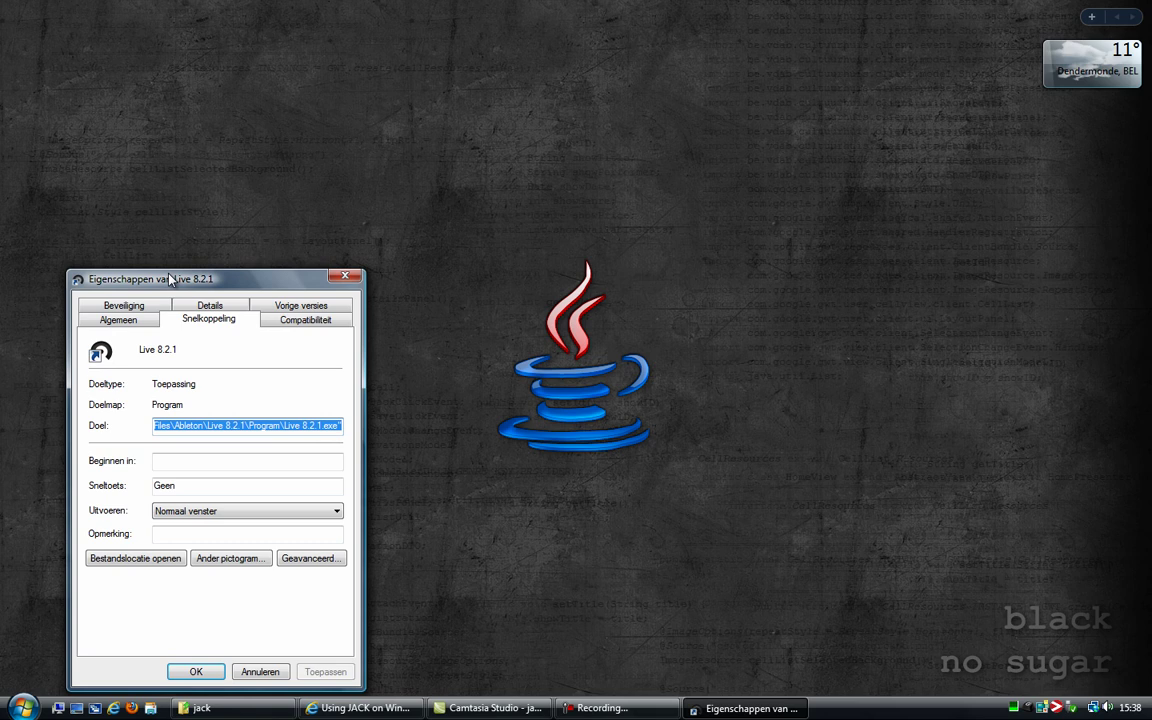
drag(175, 265, 323, 188)
click(432, 240)
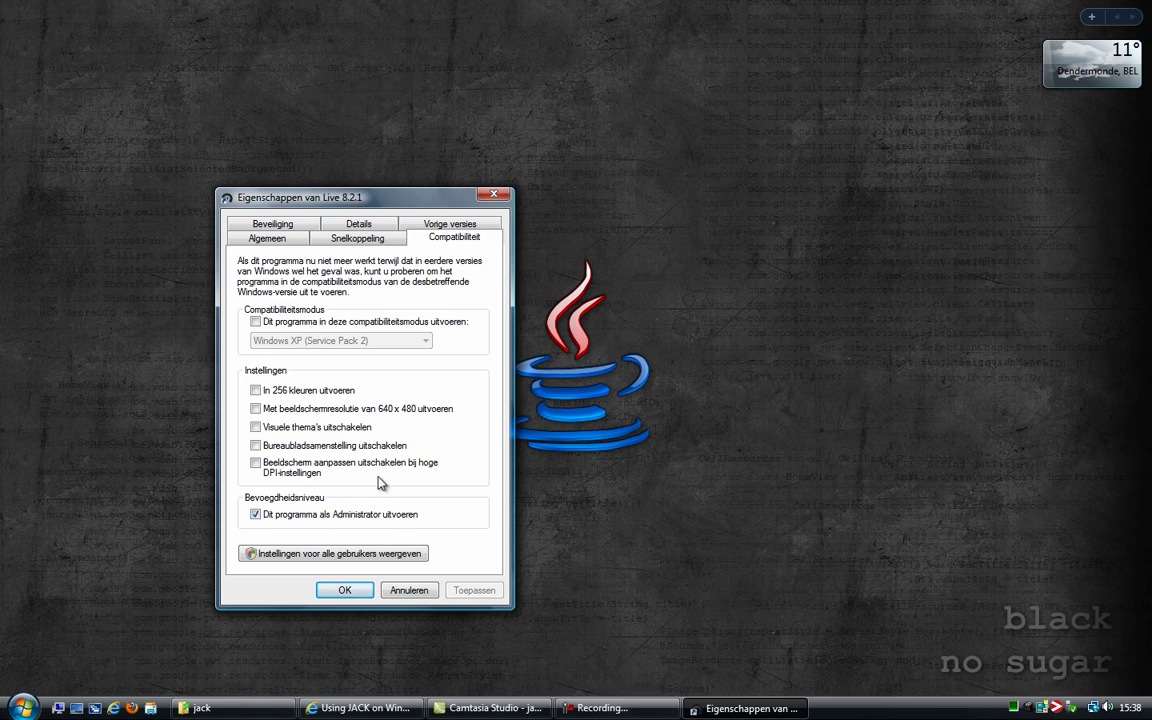
click(345, 590)
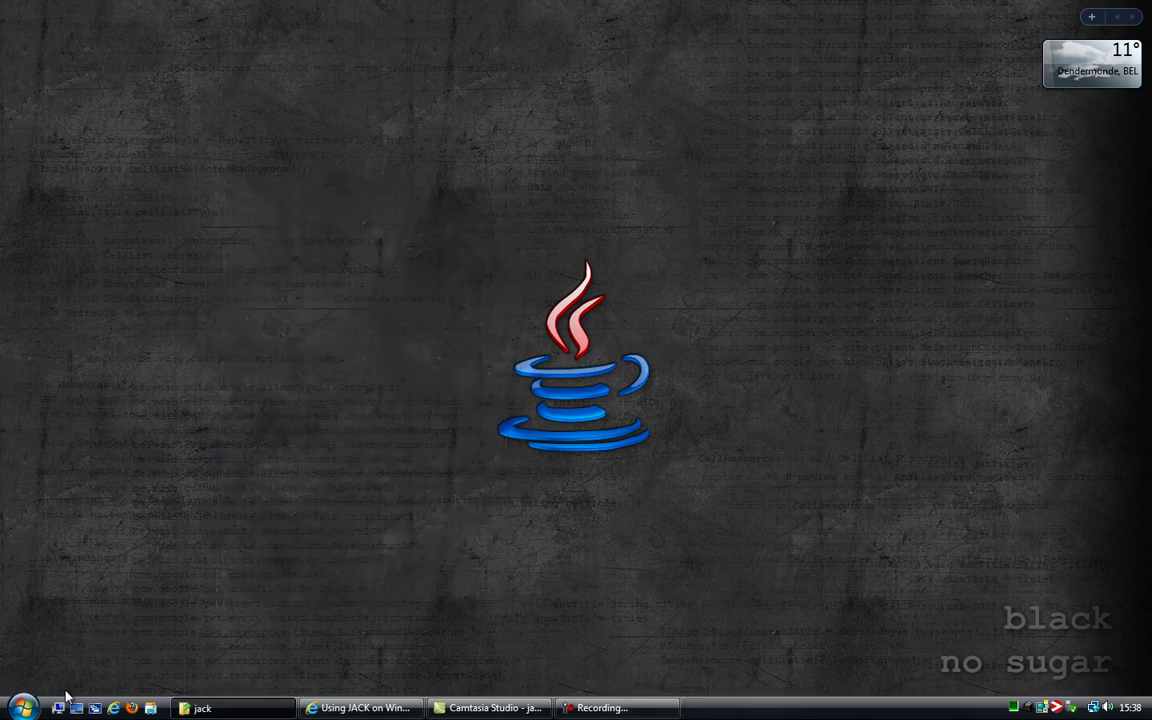
- Set the Adobe Audition CS6 shortcut to run as administrator and apply the change
click(22, 707)
click(42, 651)
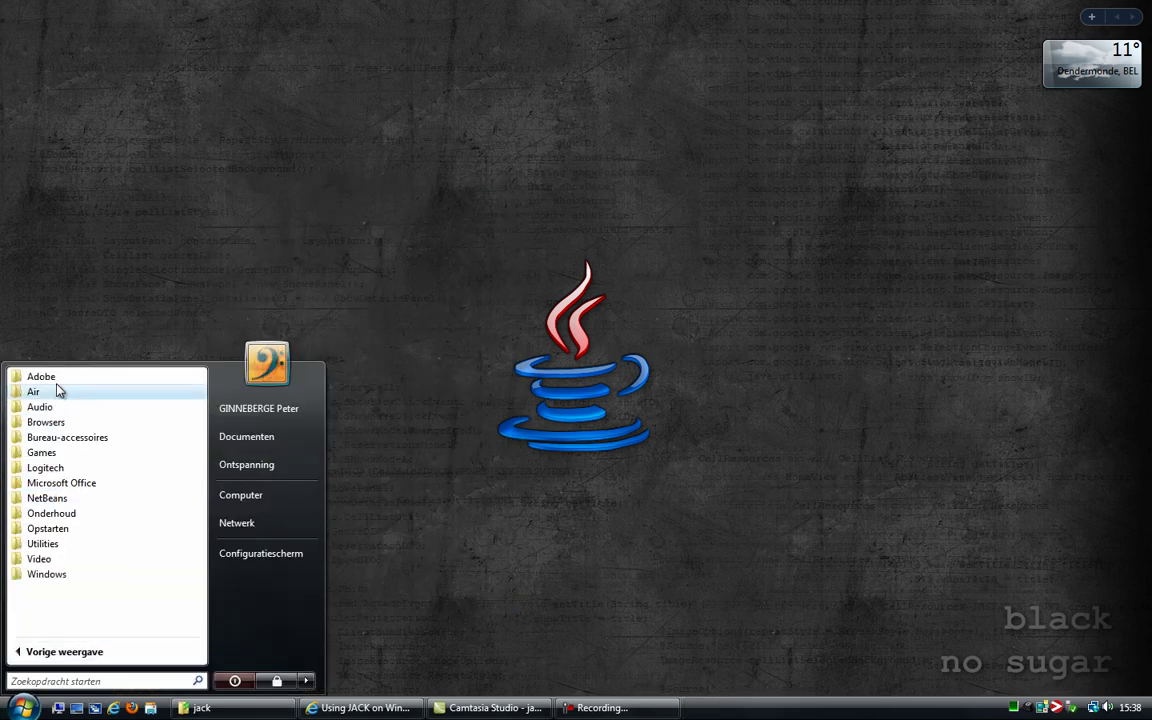
click(50, 377)
right_click(56, 391)
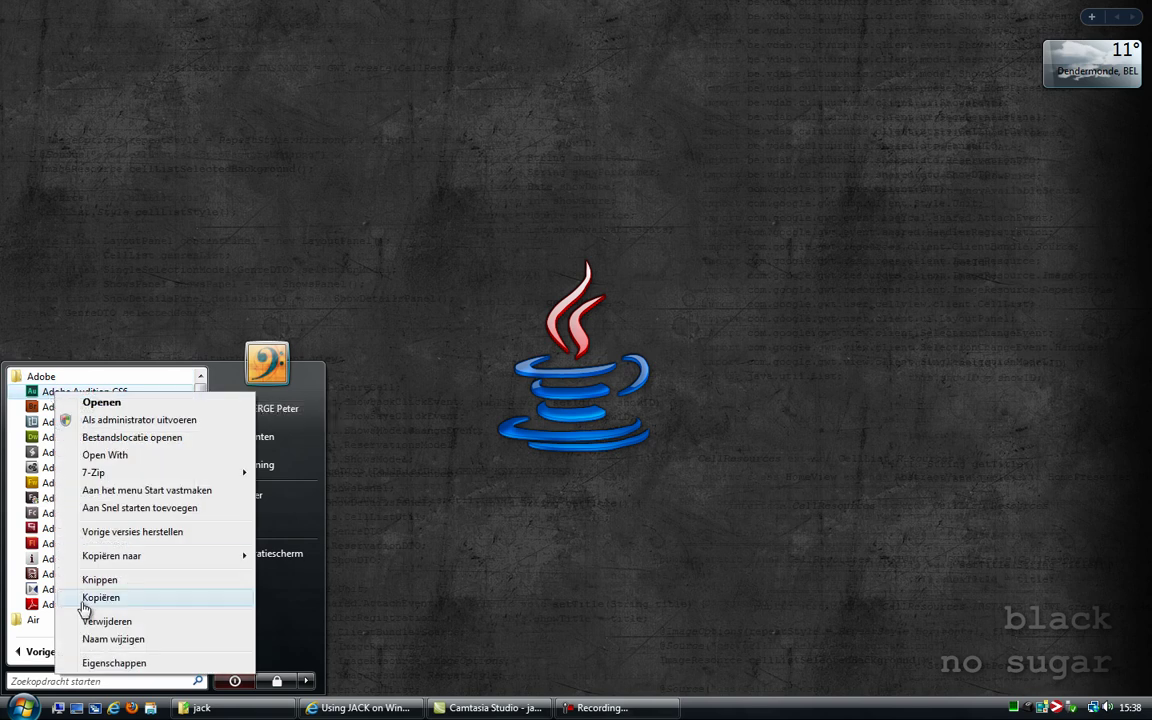
click(112, 663)
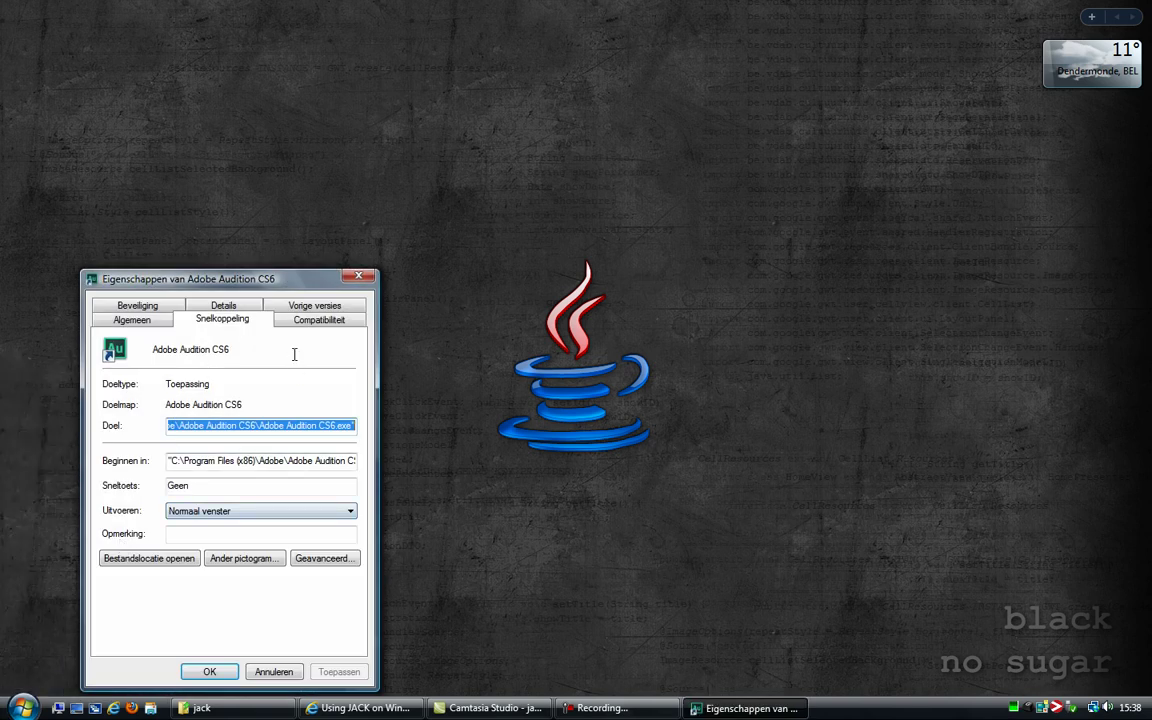
click(307, 329)
click(124, 597)
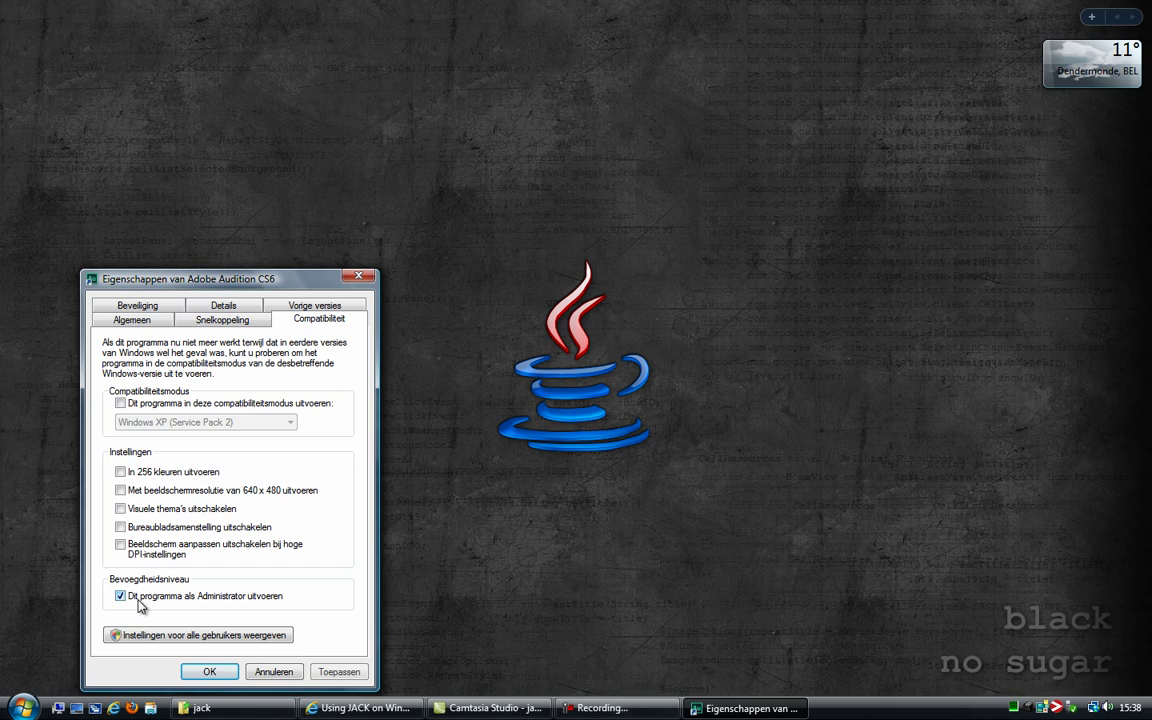
click(339, 671)
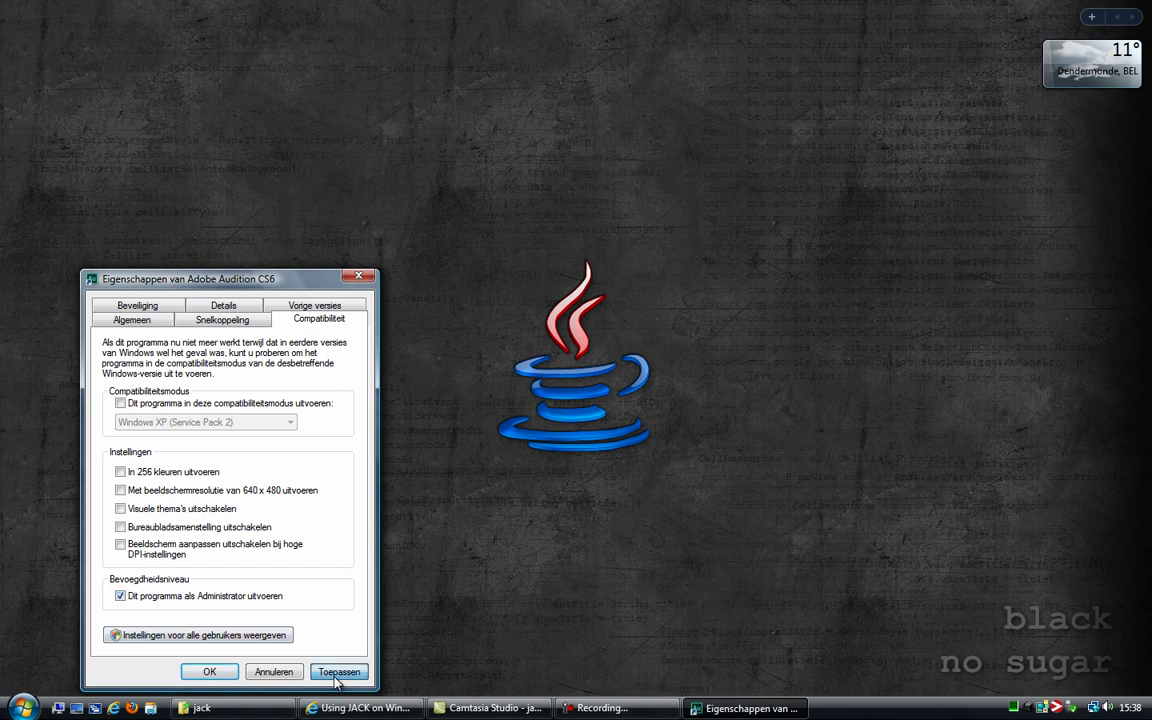
click(195, 671)
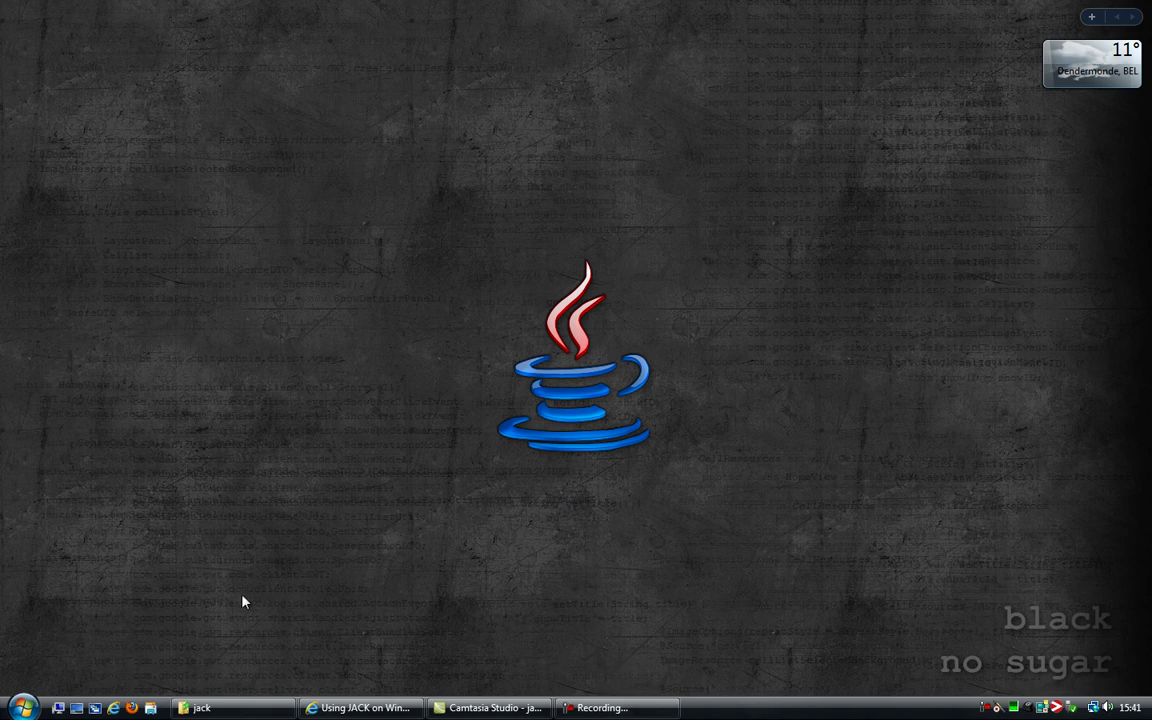
- Start Jack Control from All Programs > Audio > Jack and position its window
key(super)
click(48, 652)
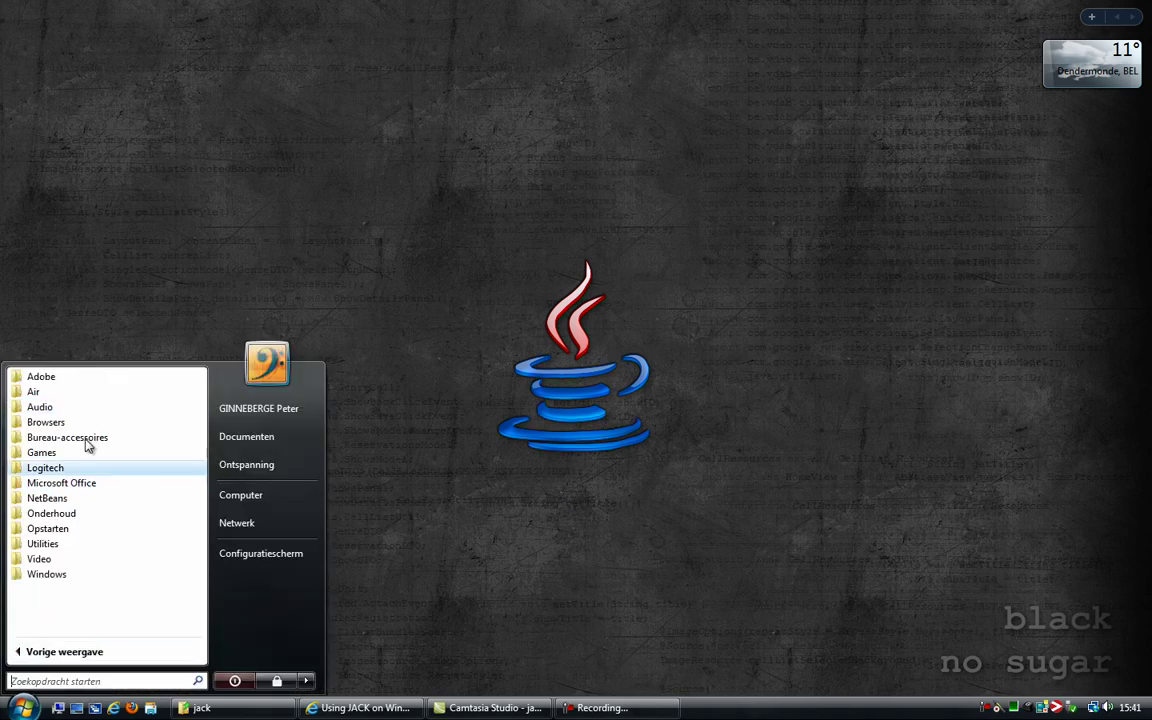
click(85, 408)
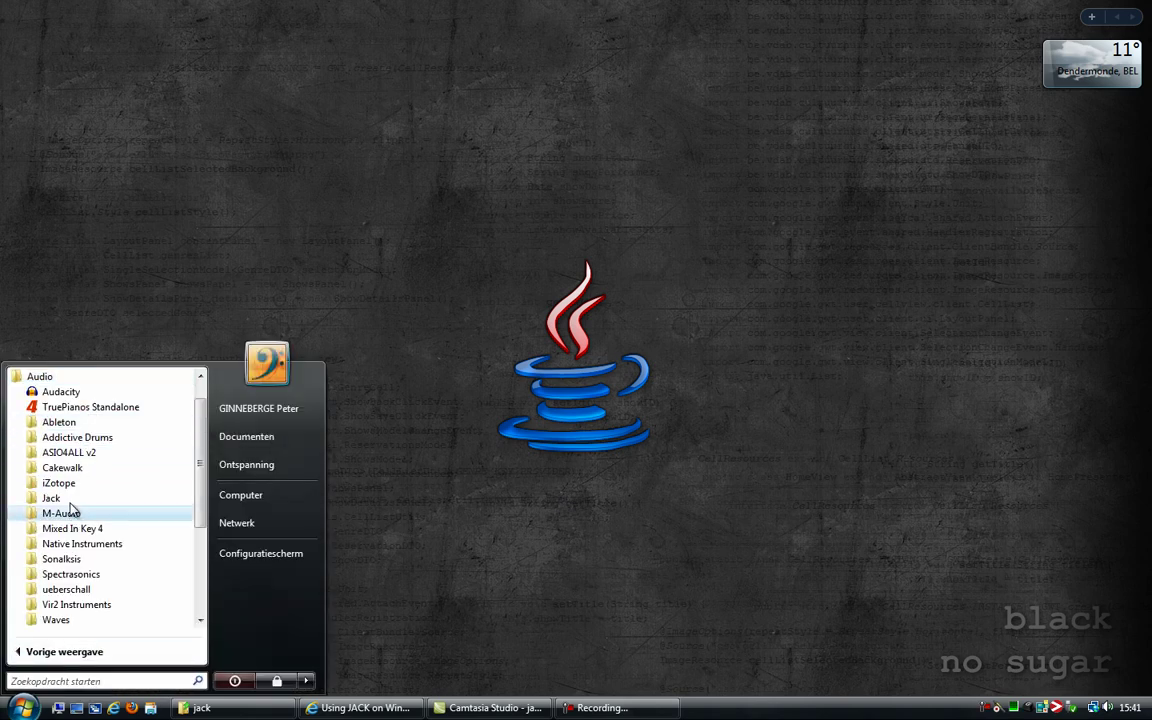
click(70, 500)
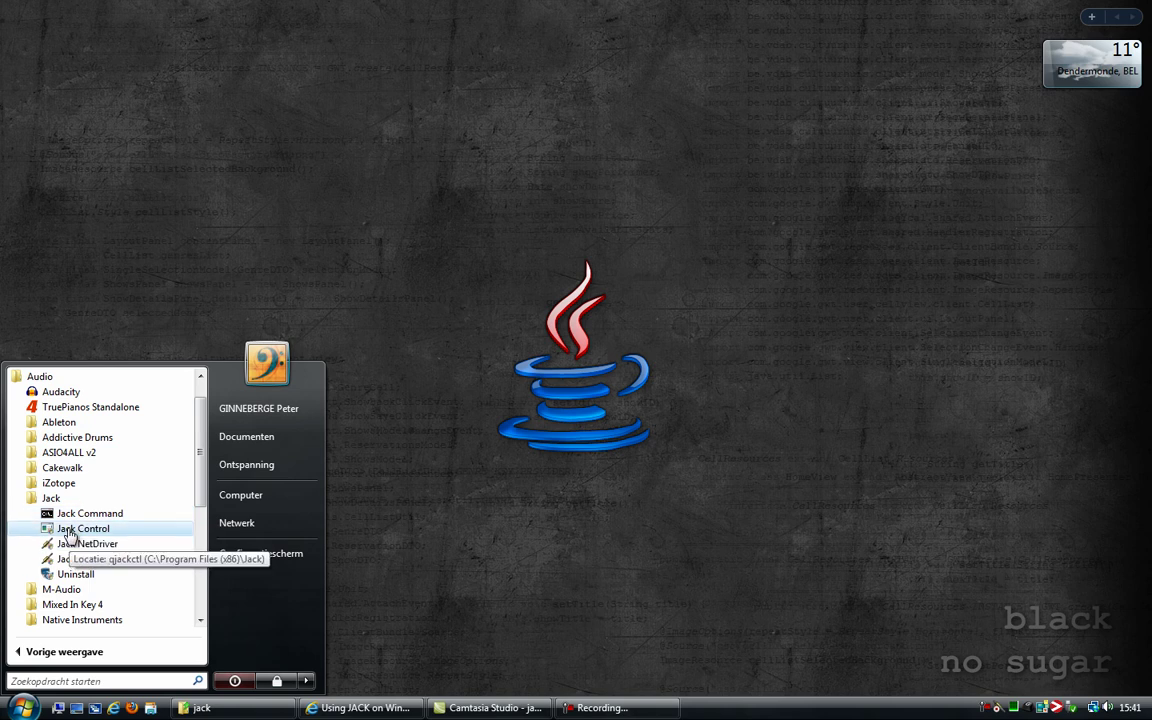
click(70, 530)
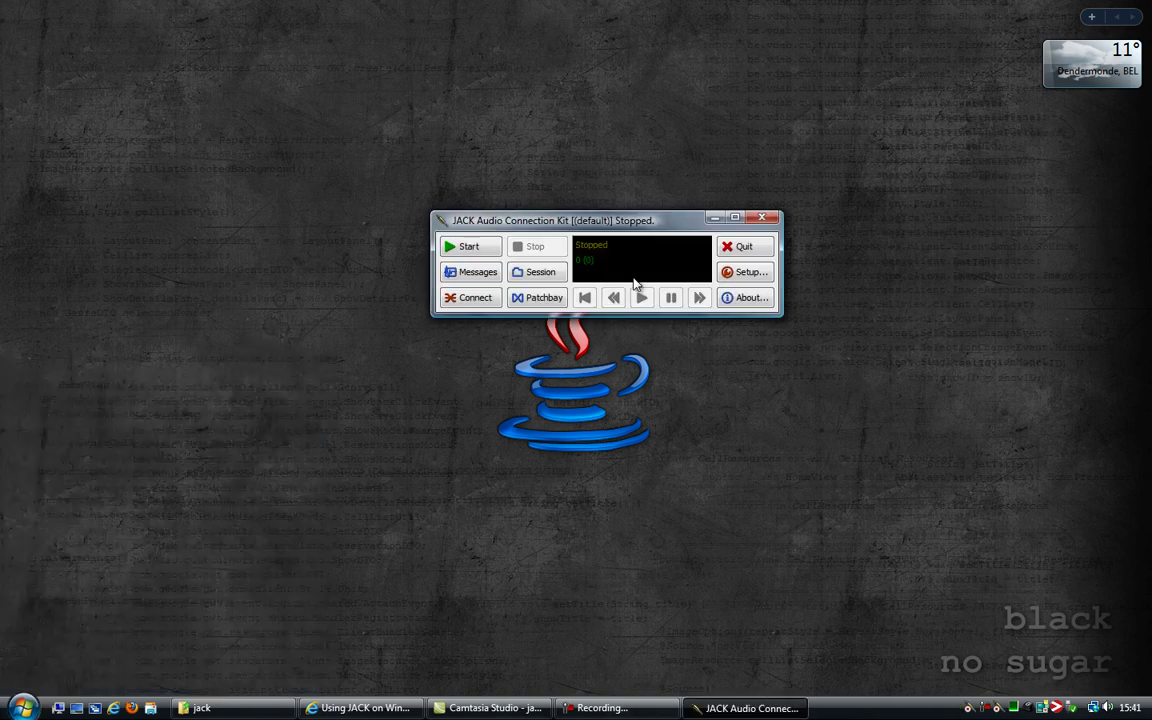
drag(635, 223, 602, 273)
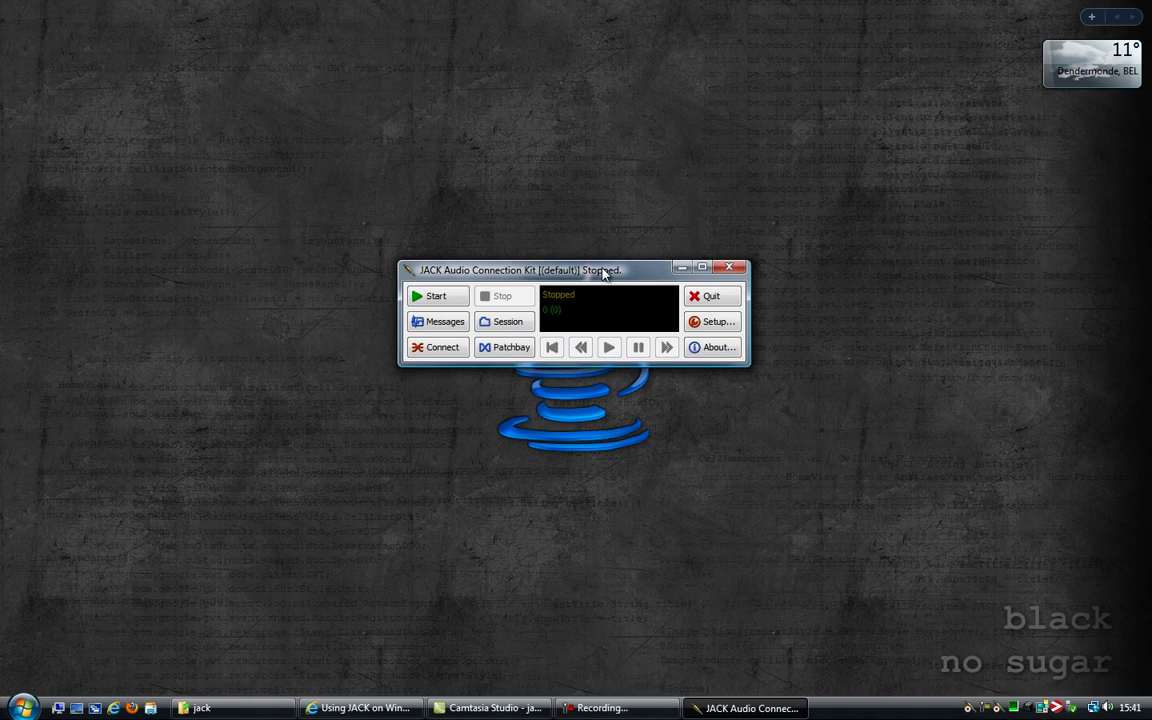
- In Setup, examine the 'jackd -S' server prefix and the available audio drivers
click(690, 324)
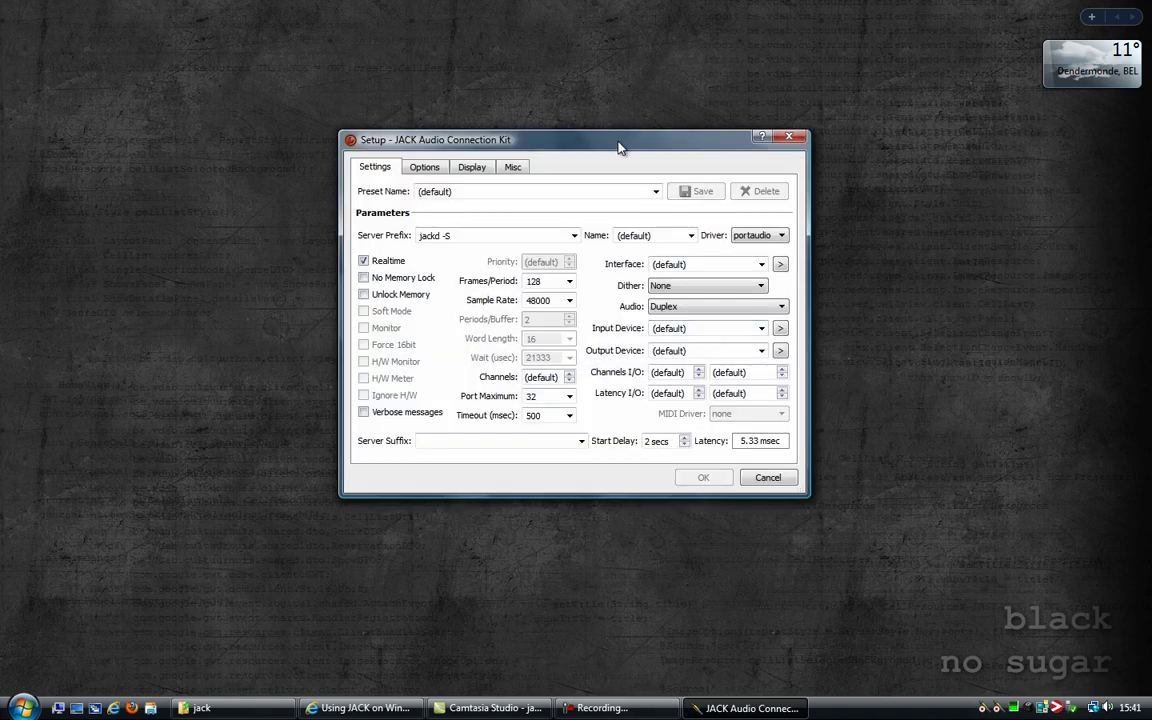
drag(617, 147, 604, 169)
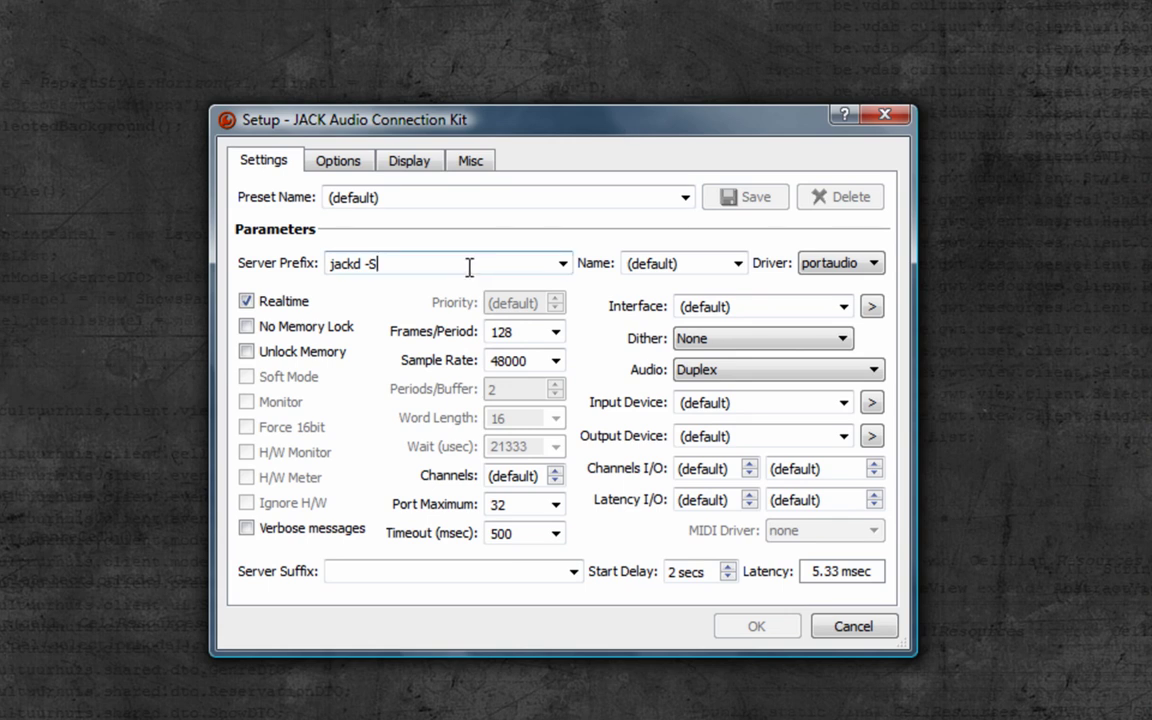
drag(380, 264, 365, 265)
double_click(359, 263)
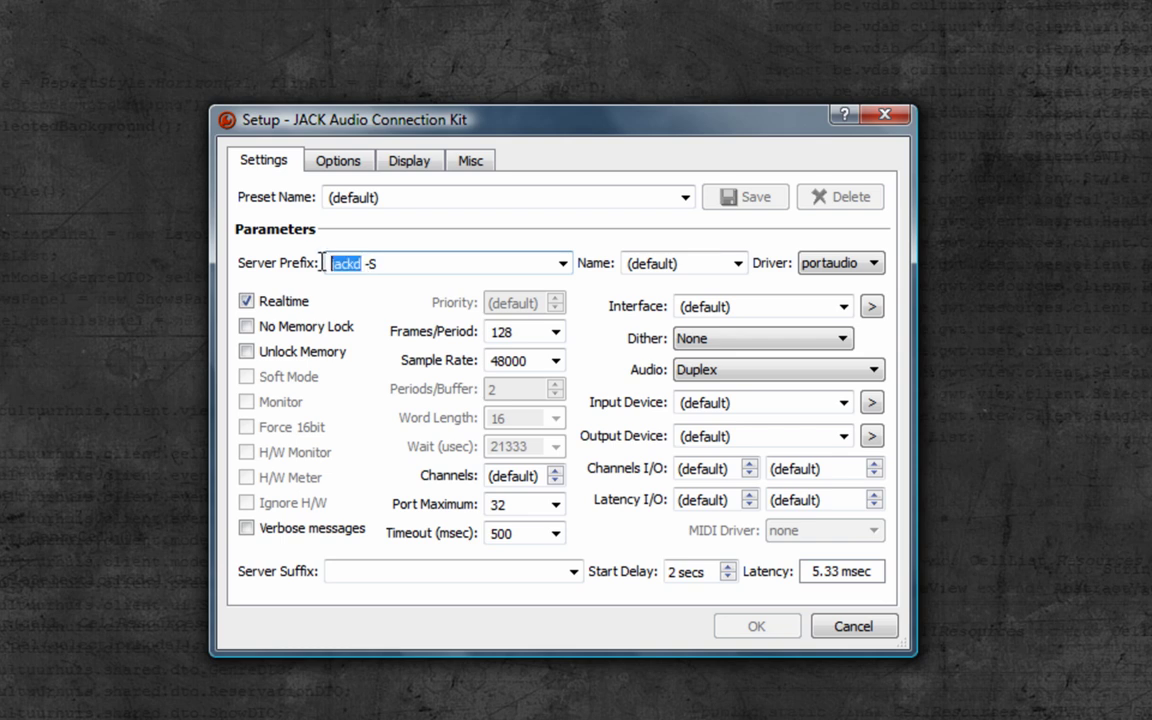
double_click(377, 262)
double_click(346, 263)
double_click(390, 263)
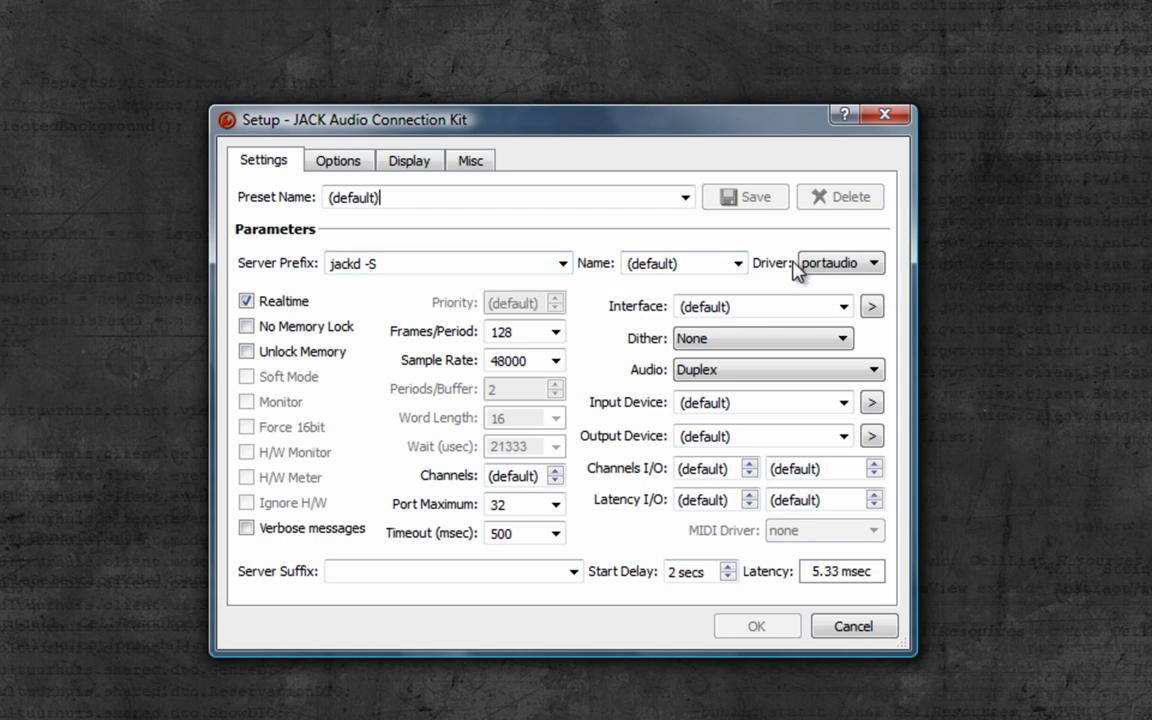
click(838, 263)
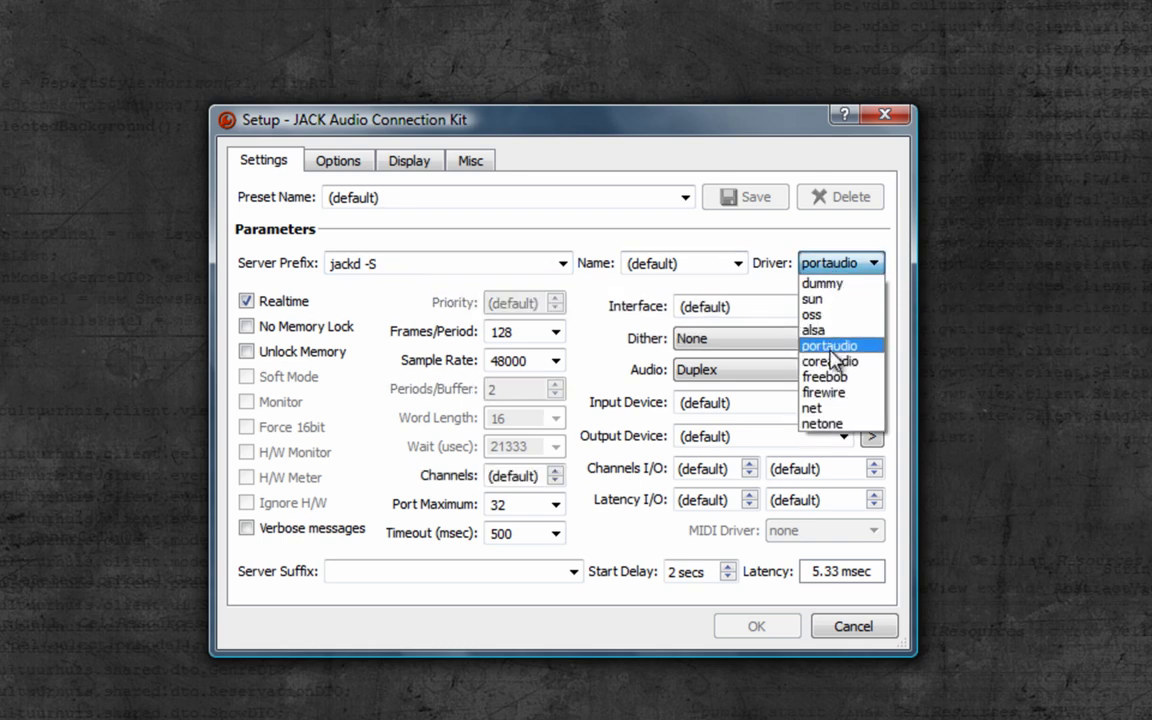
- Keep the portaudio driver, 128 frames per period and a 48000 sample rate
click(795, 141)
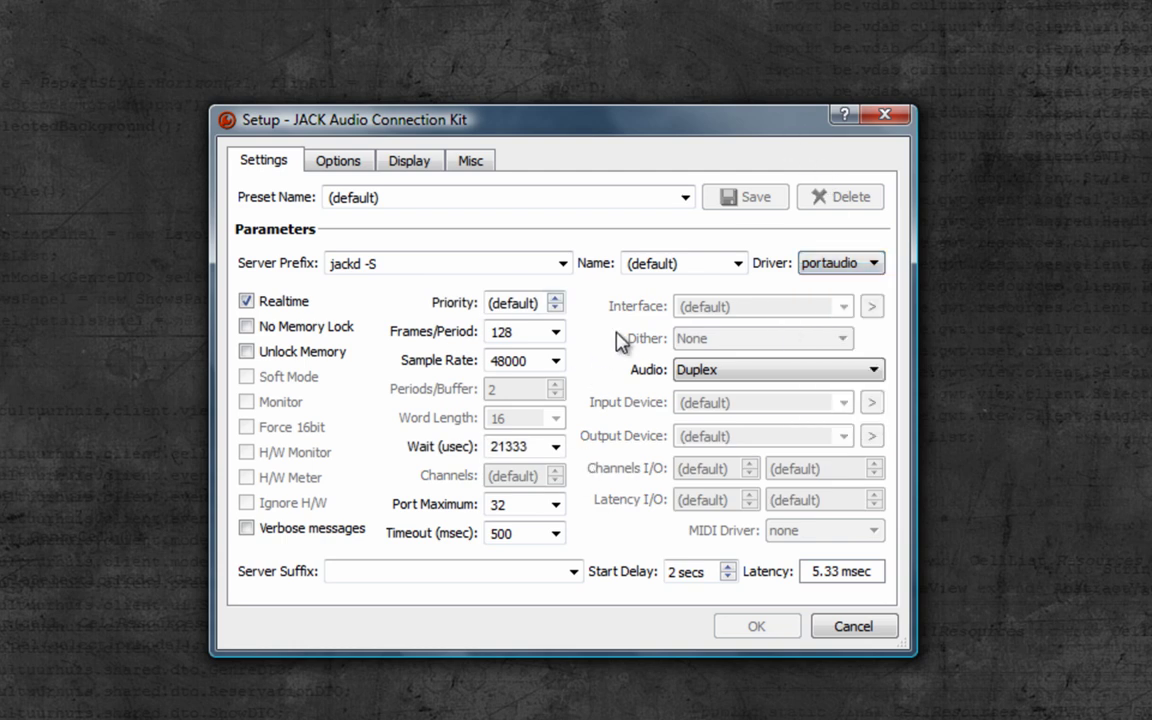
click(517, 333)
click(555, 333)
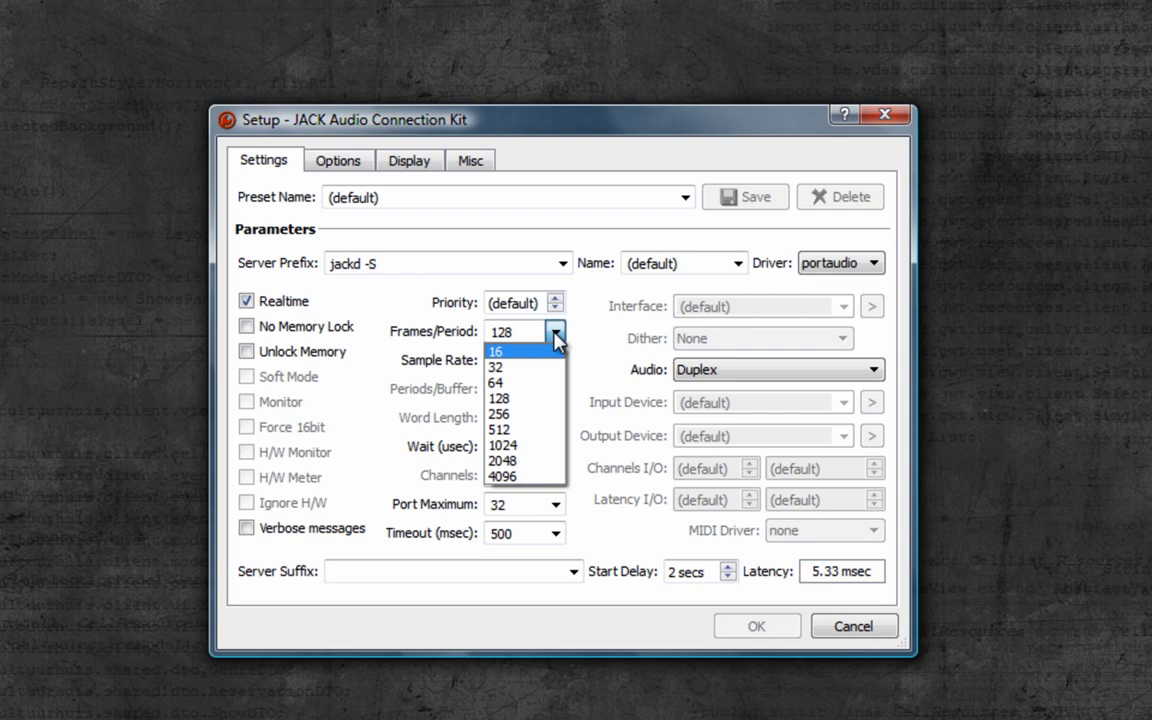
click(555, 336)
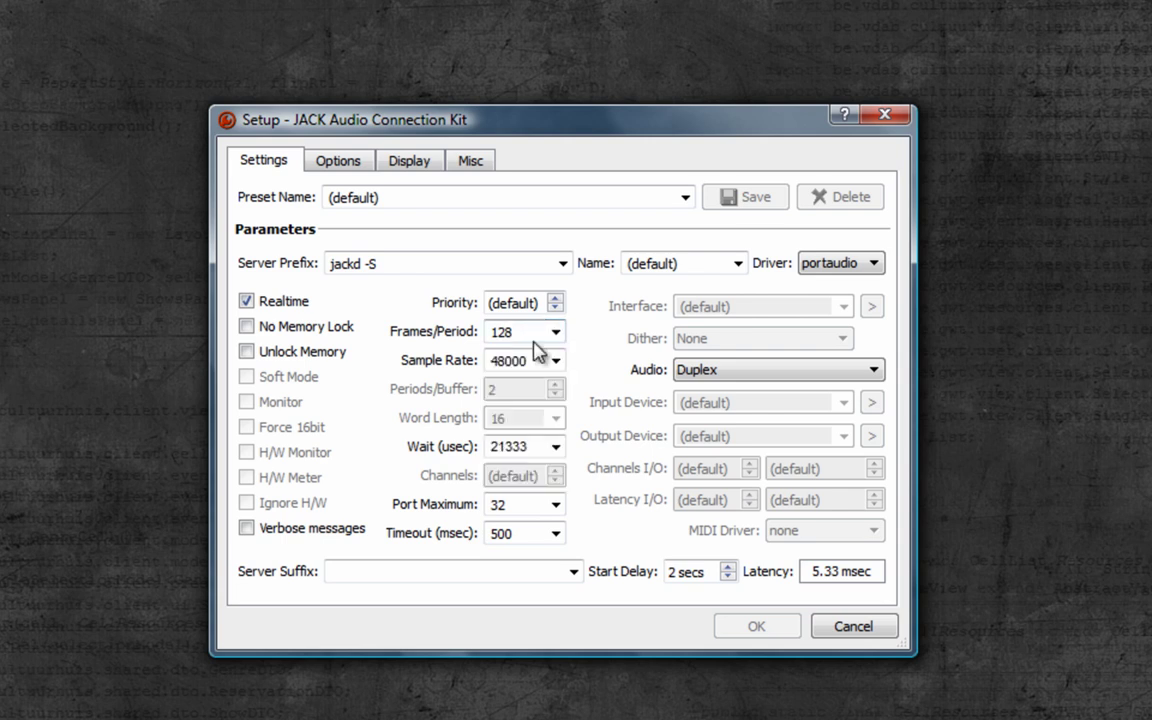
click(555, 336)
click(555, 336)
click(555, 333)
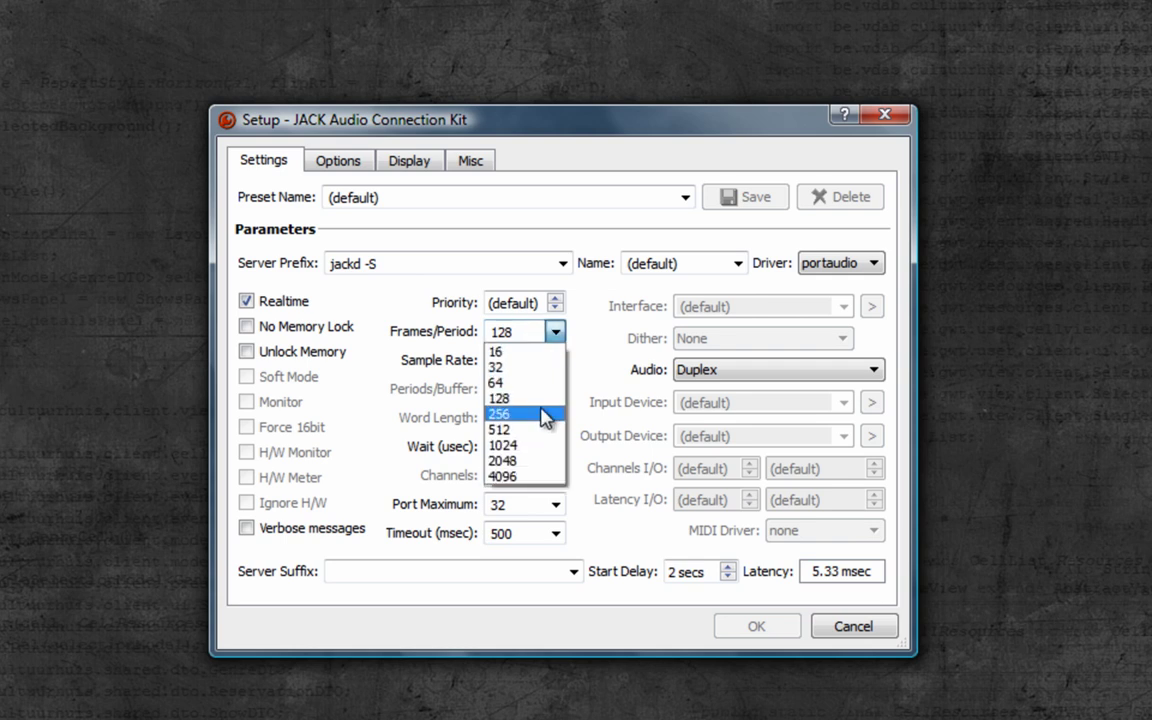
click(553, 333)
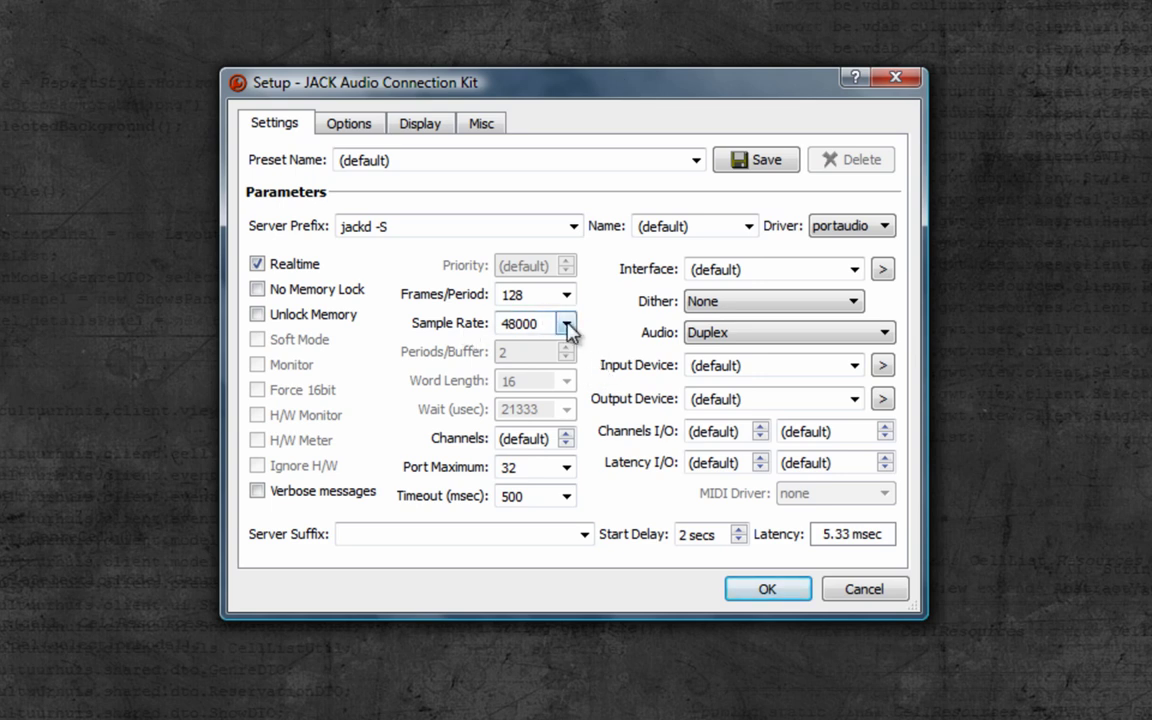
click(567, 326)
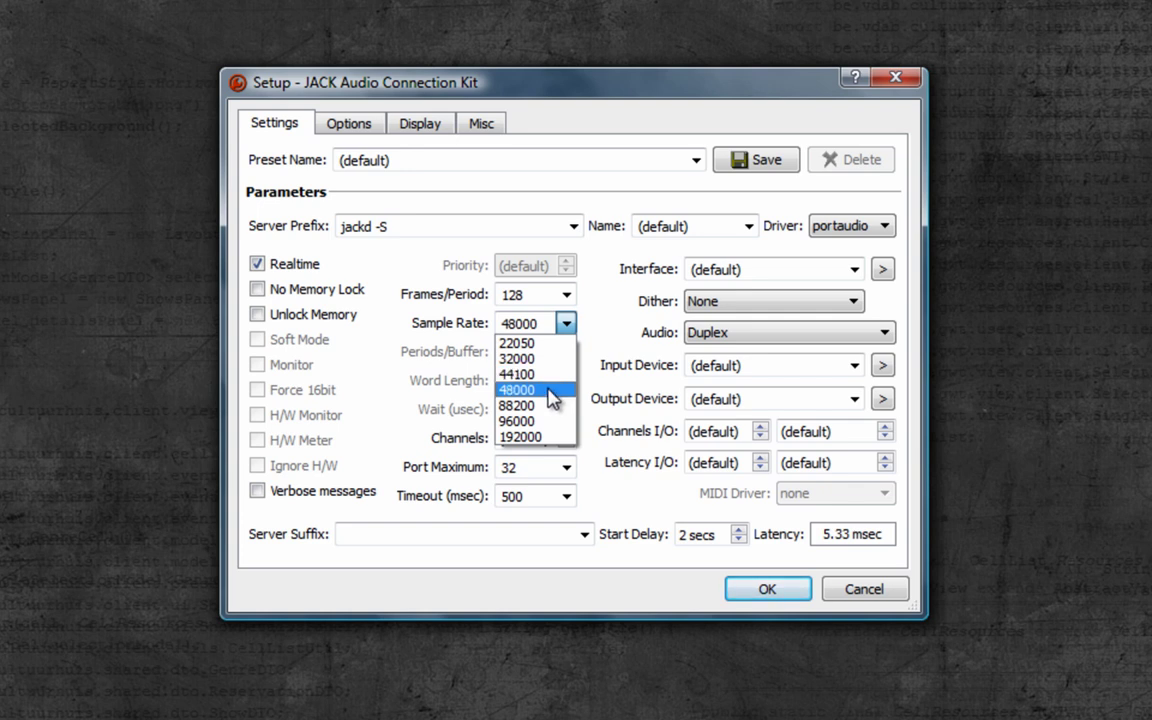
click(568, 323)
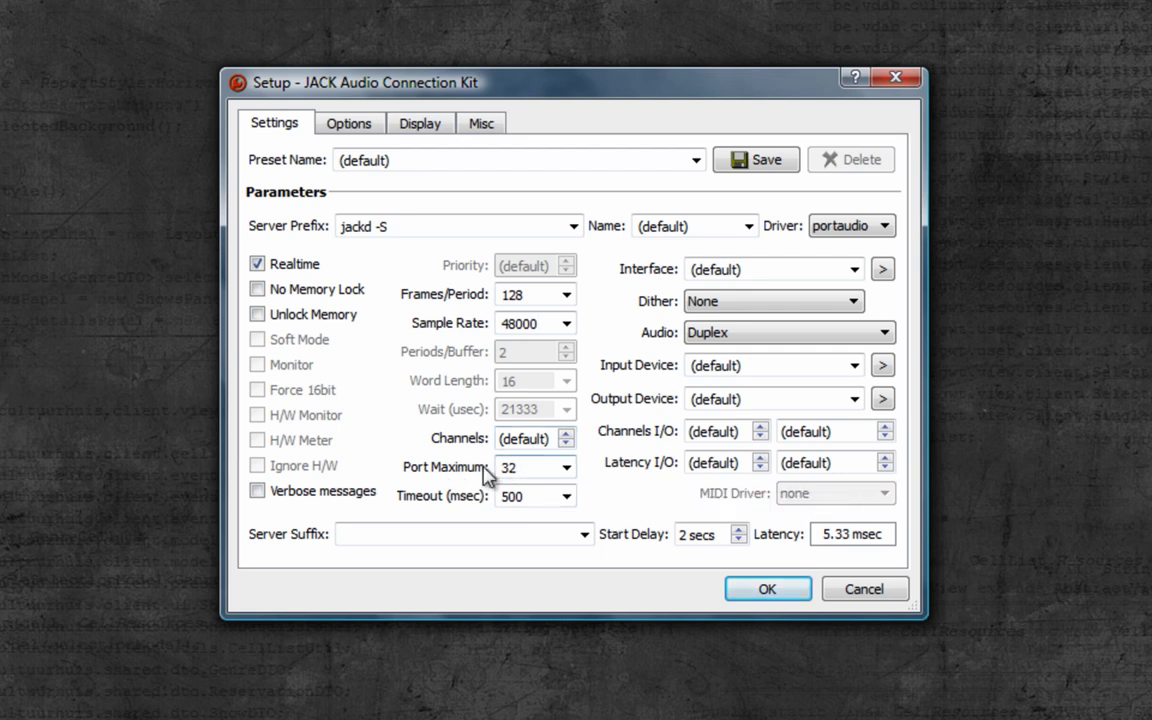
- Keep Port Maximum at 32 and save the settings to the default preset
click(566, 470)
click(566, 470)
click(566, 470)
click(529, 468)
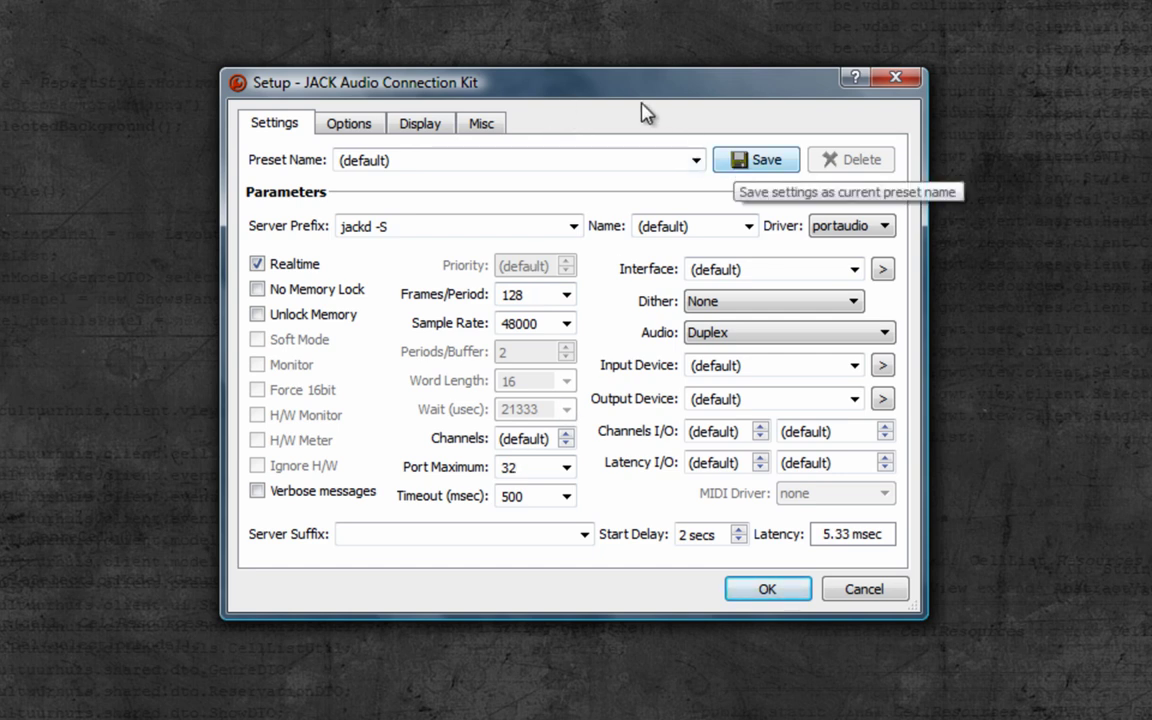
drag(591, 92, 561, 112)
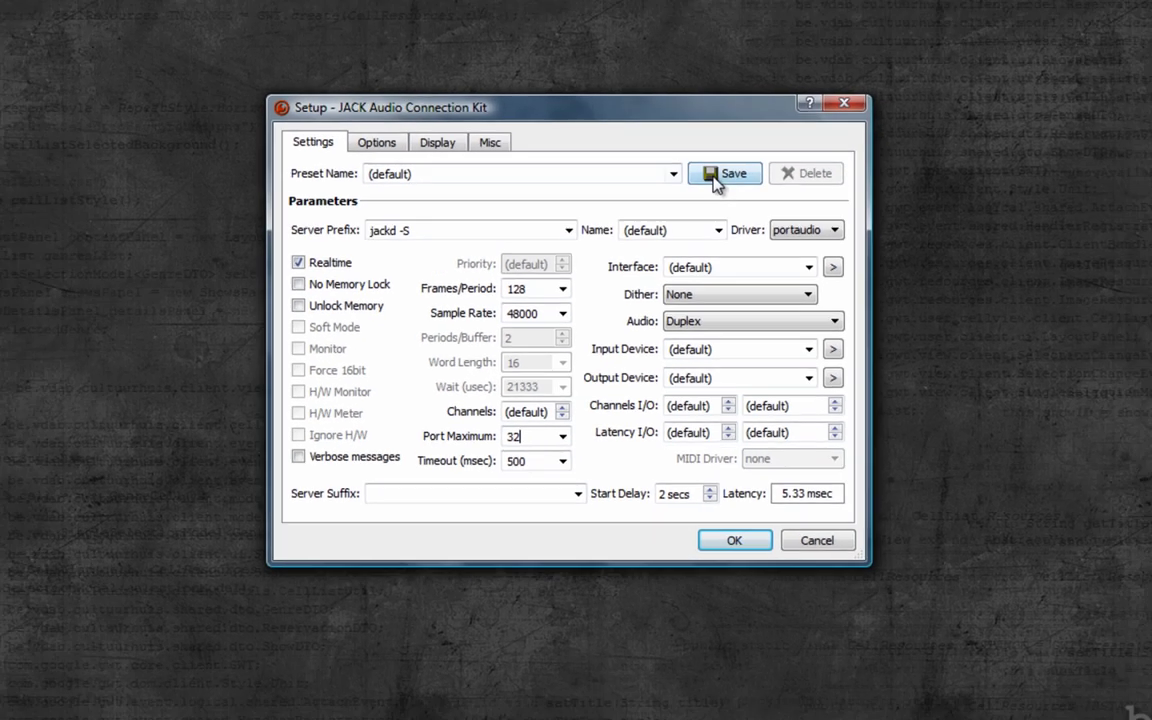
click(738, 166)
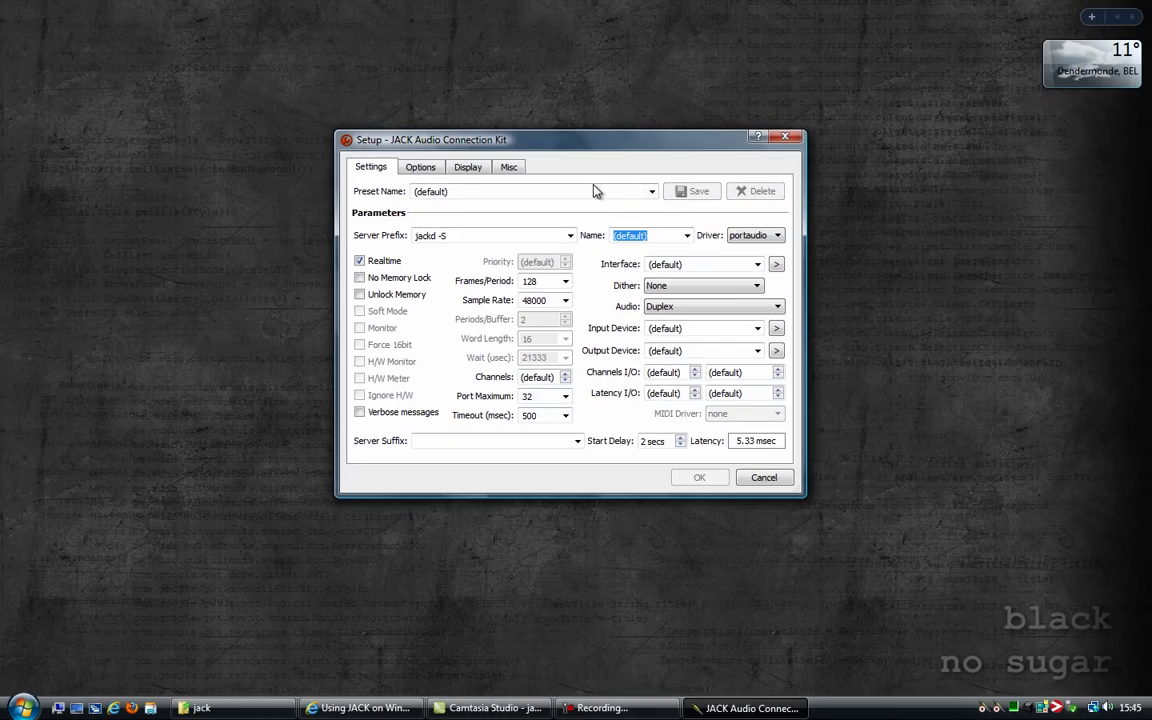
- Close Setup with OK and start the JACK server on the default preset at 48000 Hz
click(786, 138)
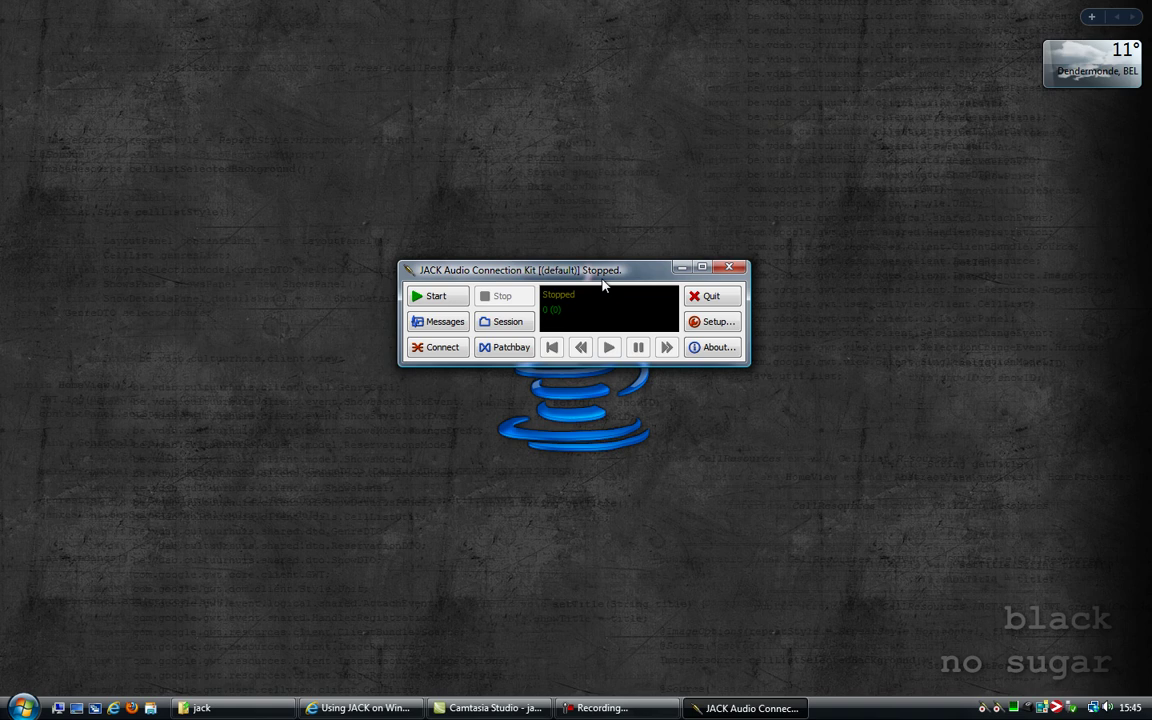
click(437, 304)
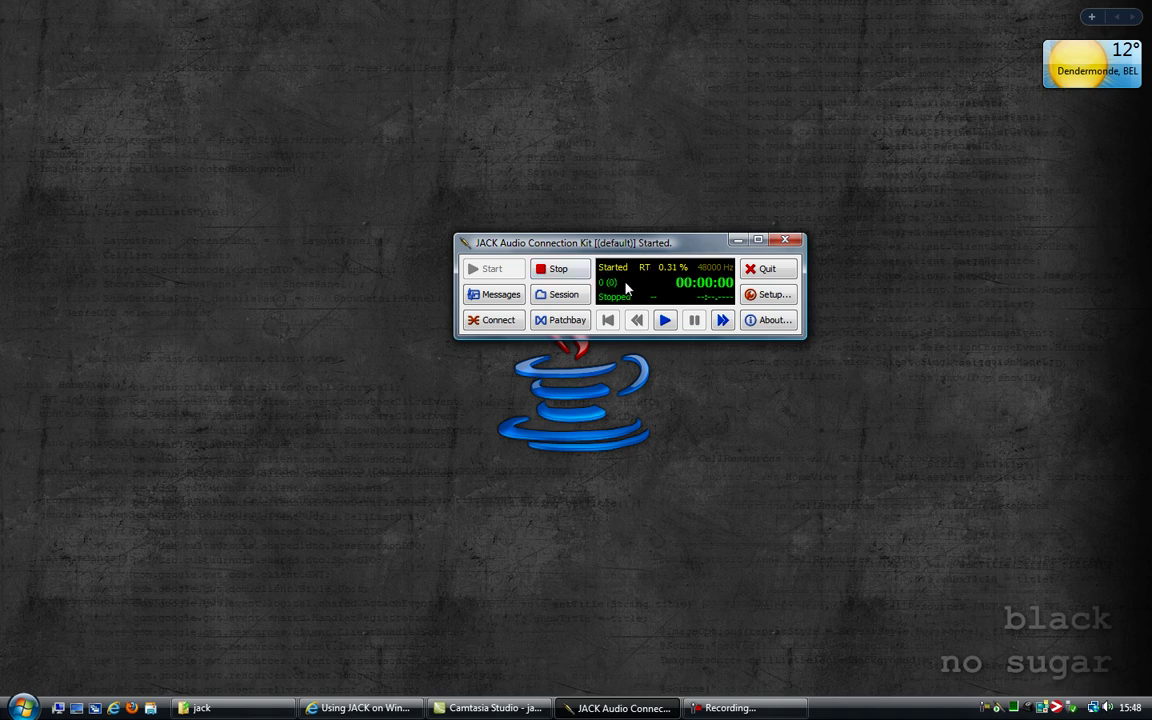
mouse_move(566, 238)
mouse_down()
mouse_move(596, 244)
mouse_move(555, 239)
mouse_up()
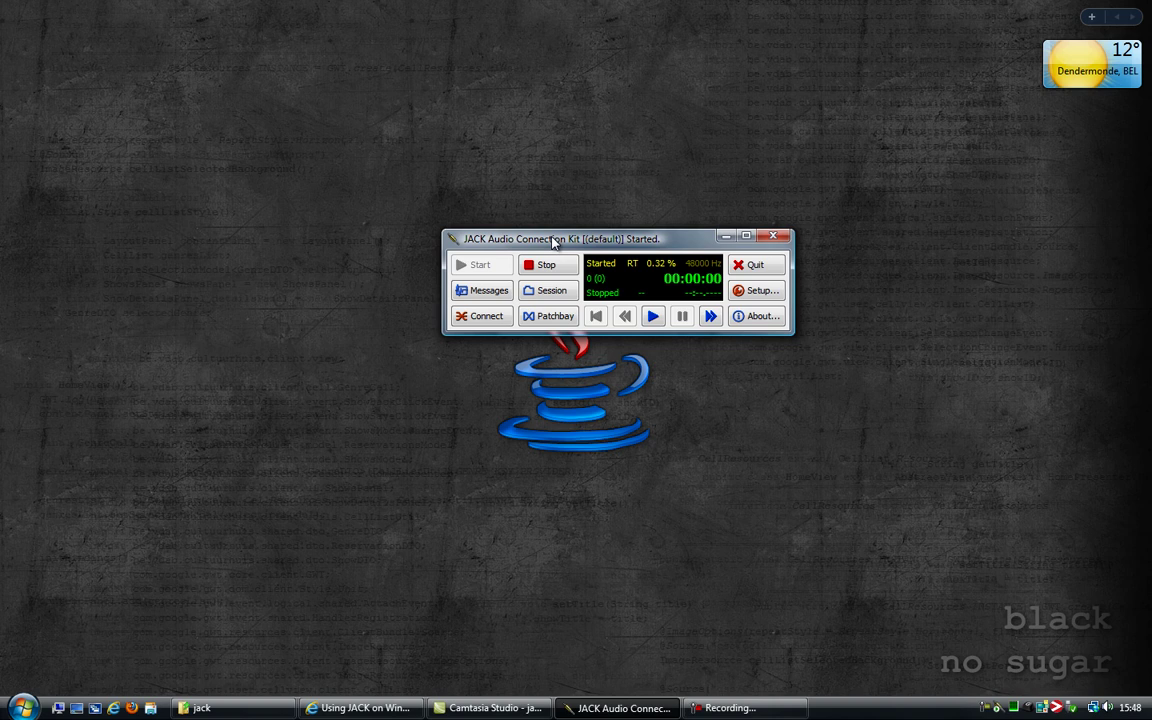
click(786, 539)
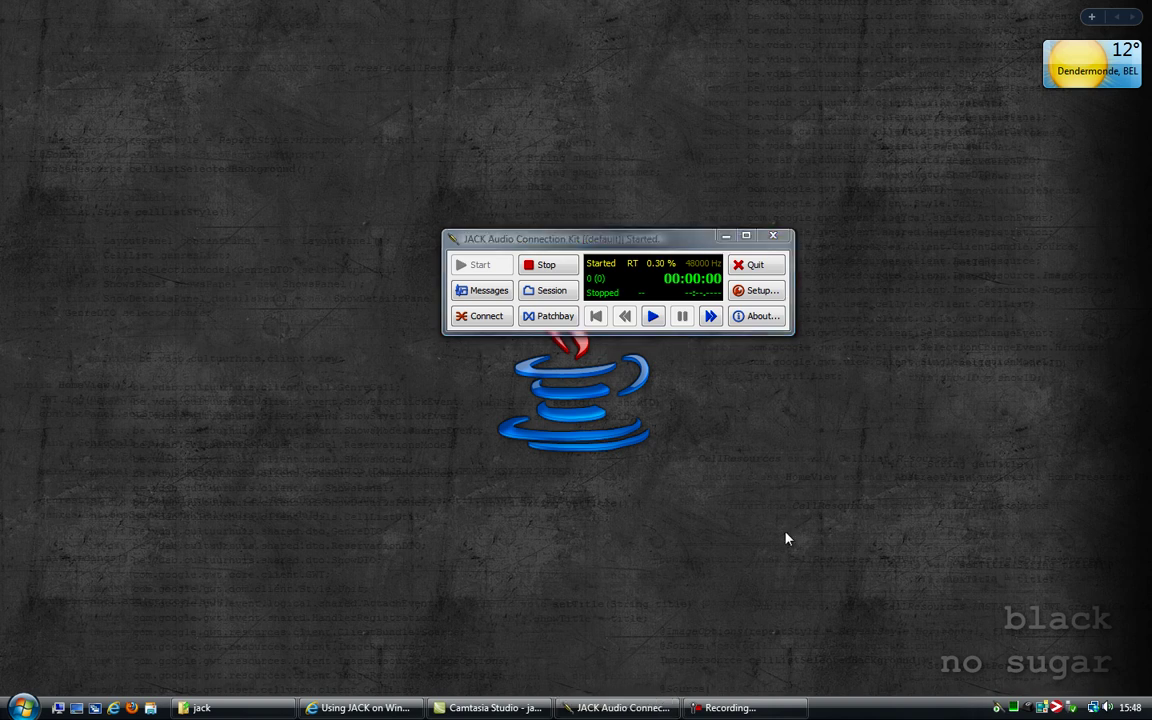
click(591, 244)
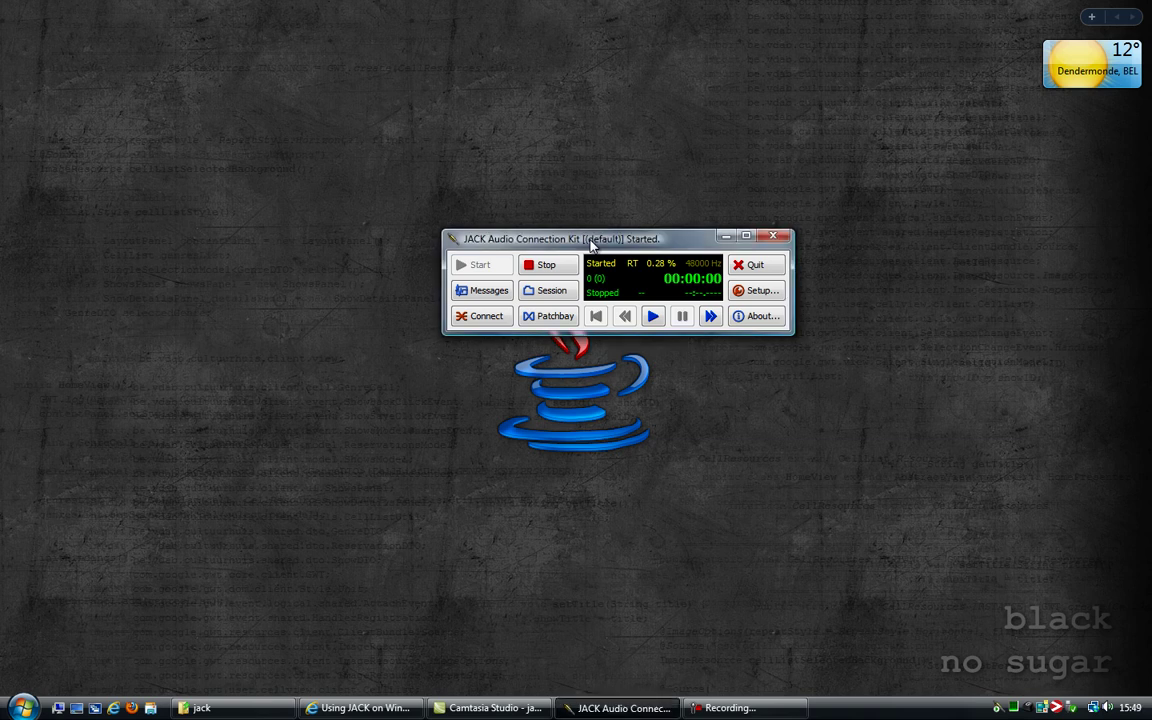
- Open the Messages/Status log, select its last five lines, then close it
click(484, 291)
drag(465, 140, 482, 131)
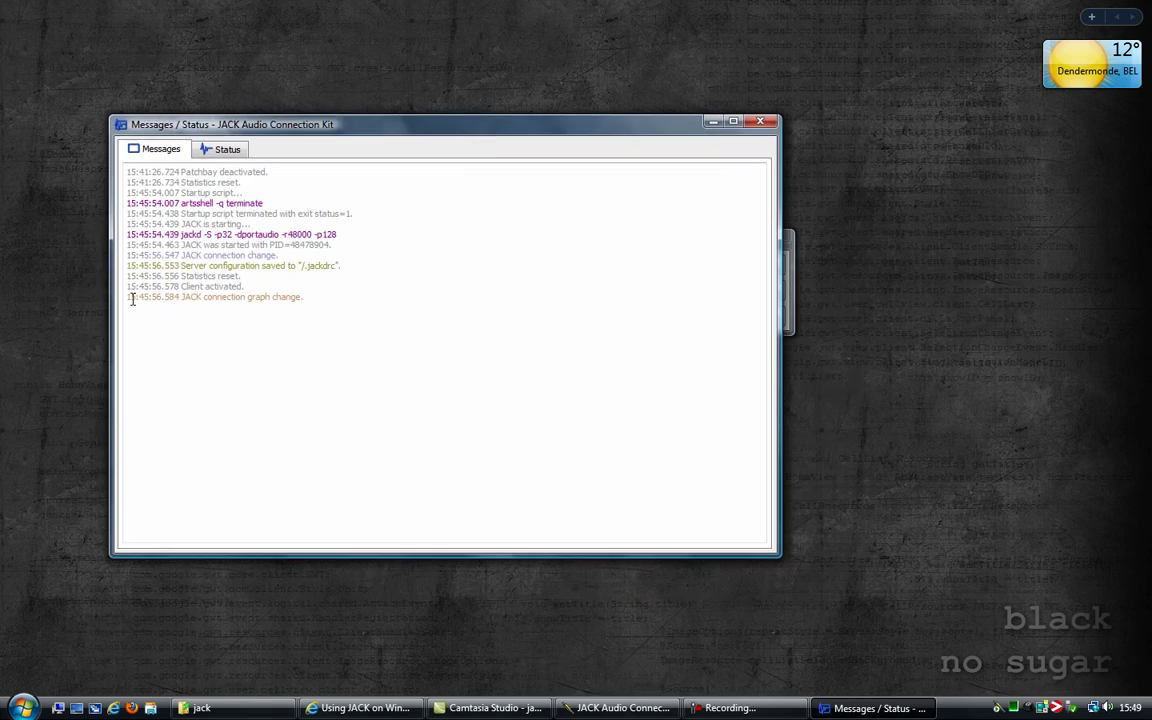
triple_click(175, 297)
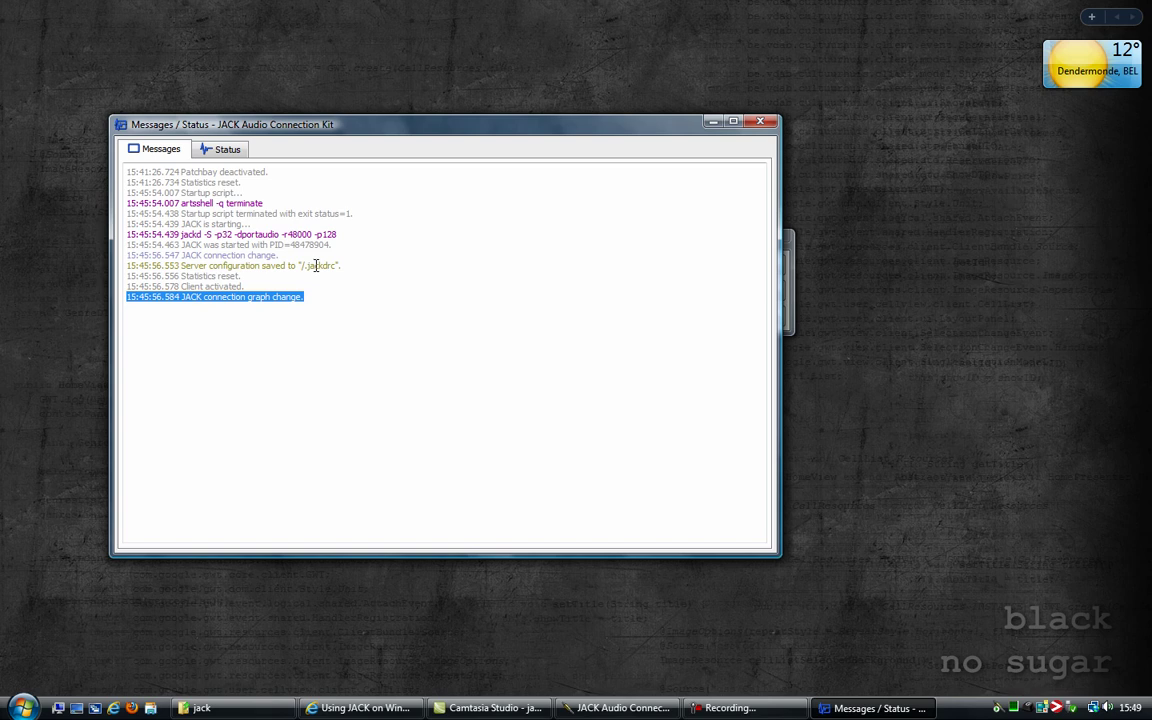
drag(303, 297, 100, 256)
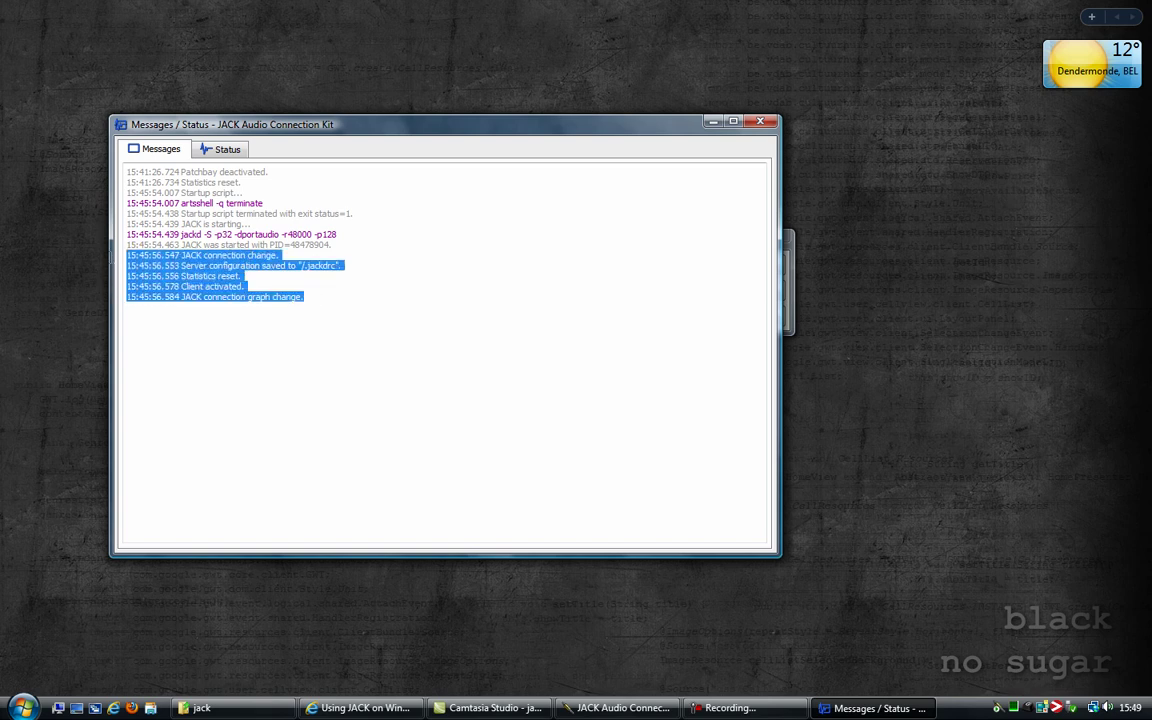
drag(458, 134, 500, 157)
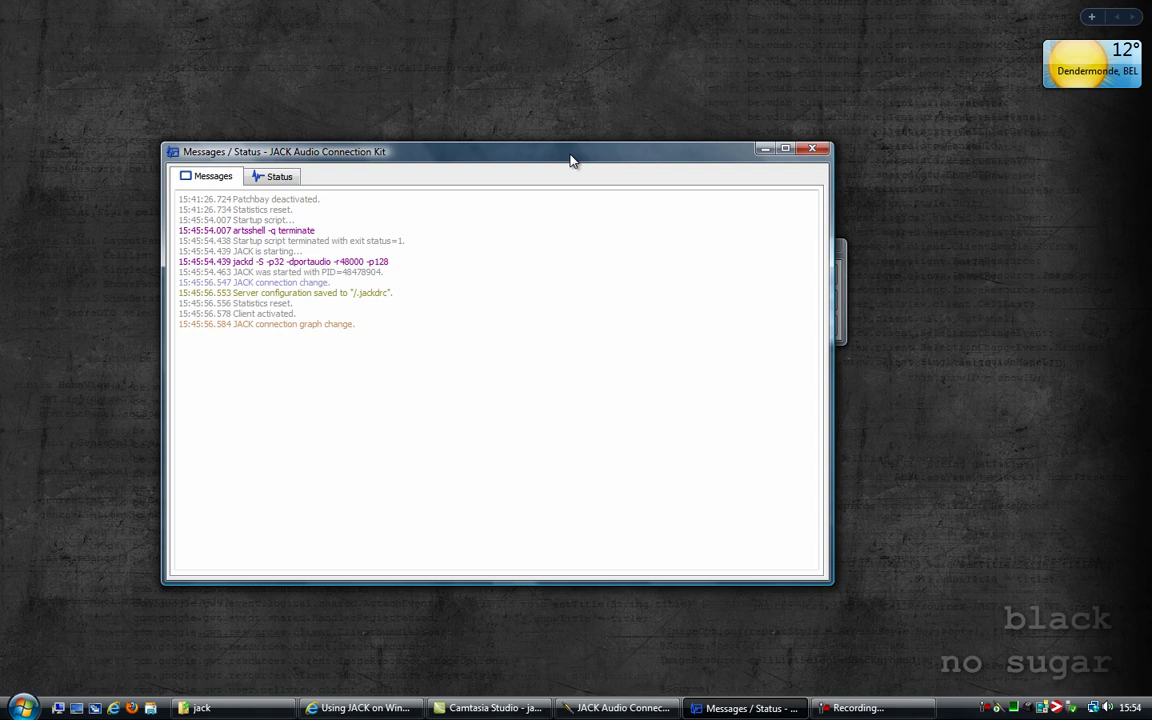
click(812, 148)
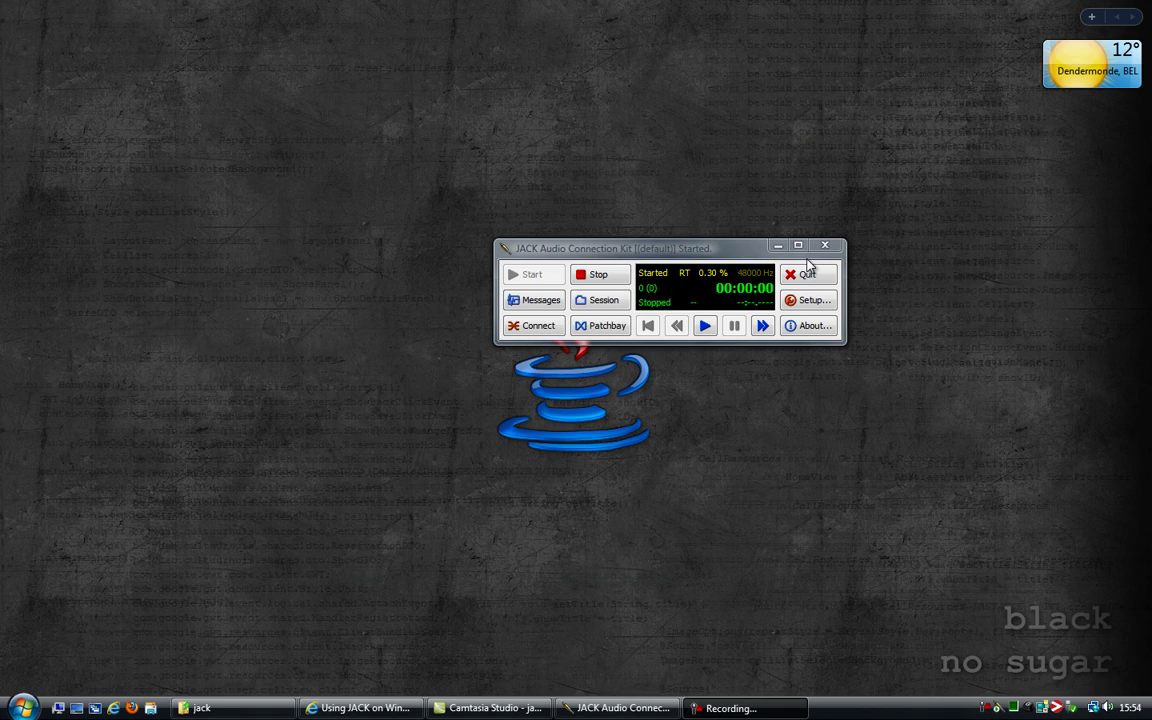
click(808, 301)
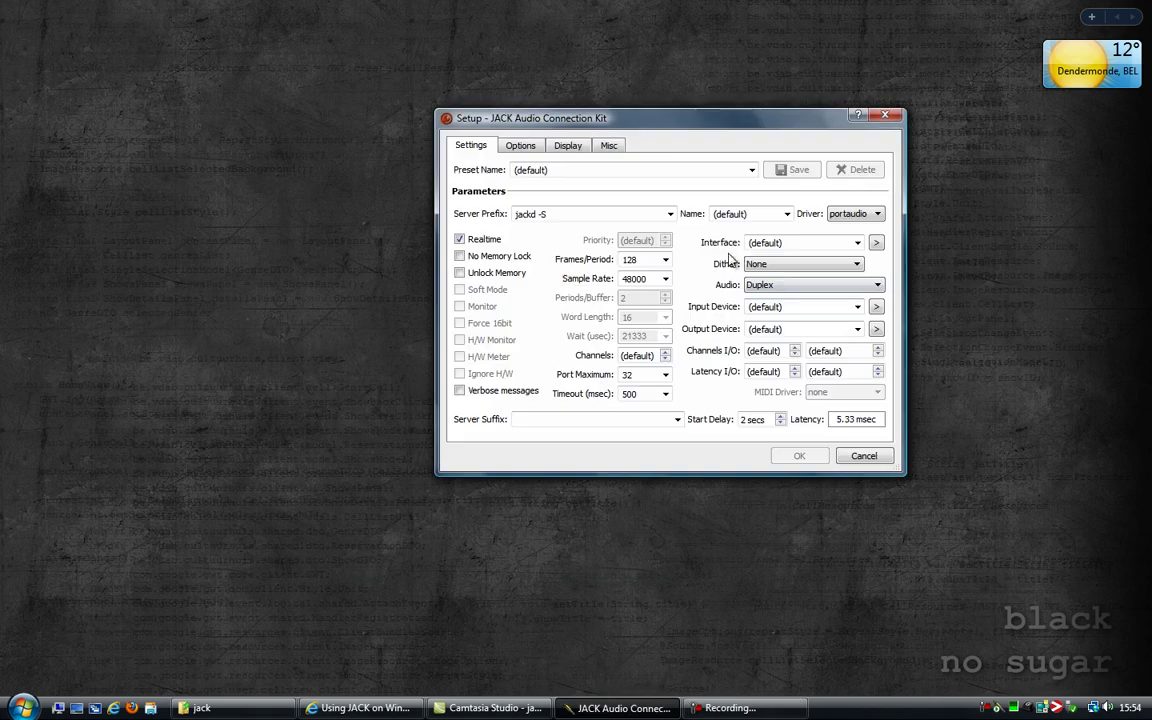
click(818, 328)
click(886, 118)
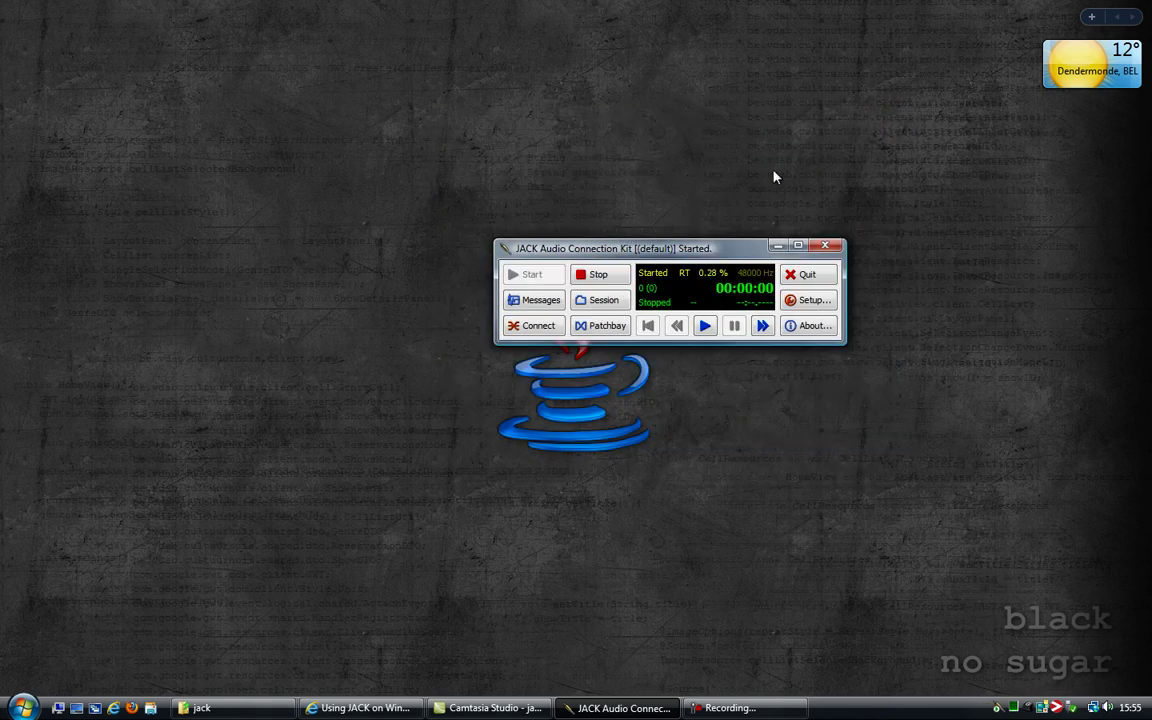
- Open the Connections window and select the capture_1/capture_2 and playback_1/playback_2 ports
click(530, 325)
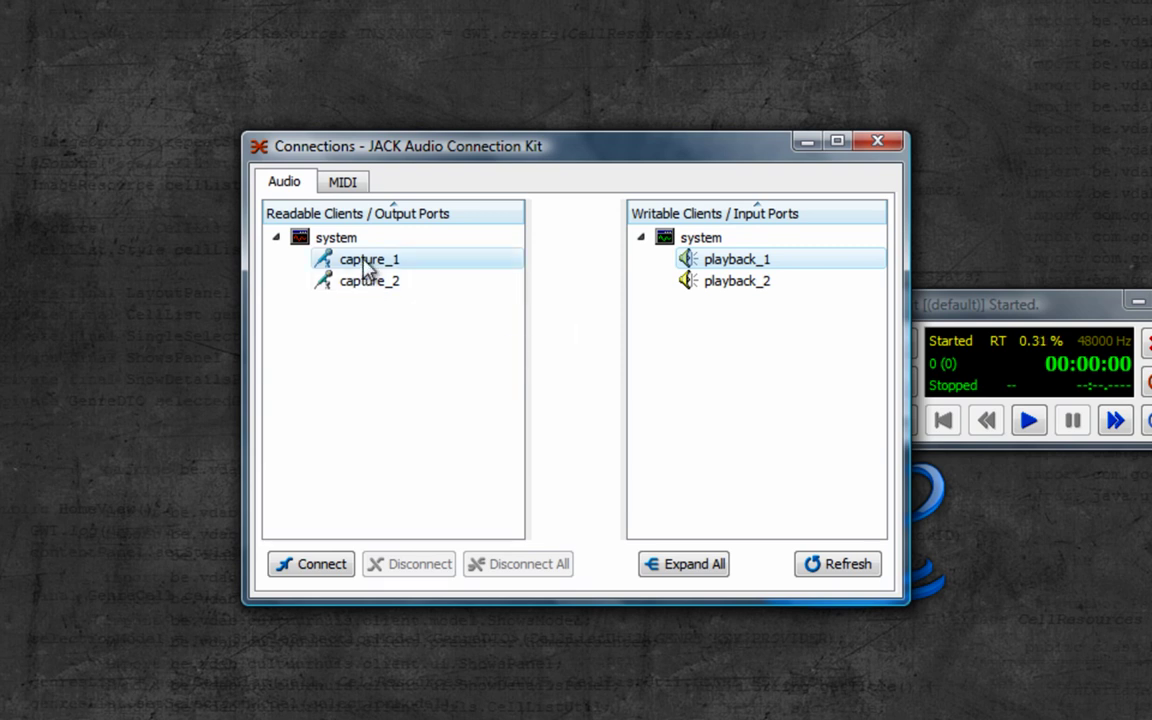
click(367, 286)
click(357, 266)
click(352, 286)
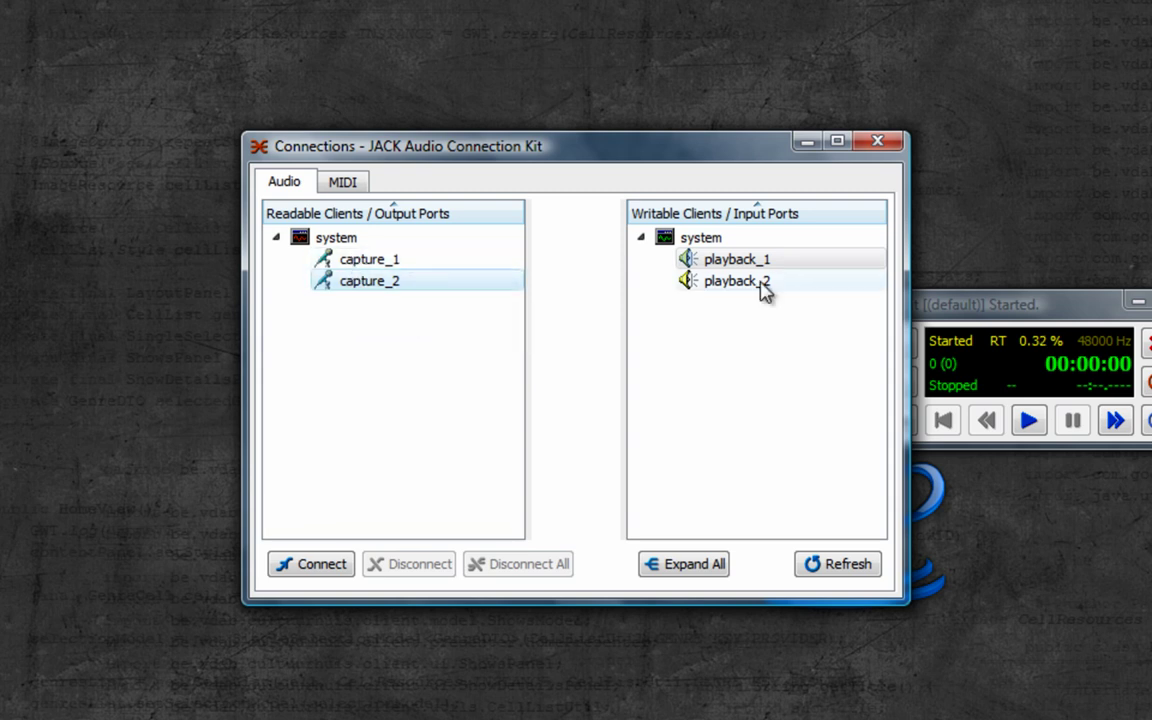
click(732, 281)
click(735, 266)
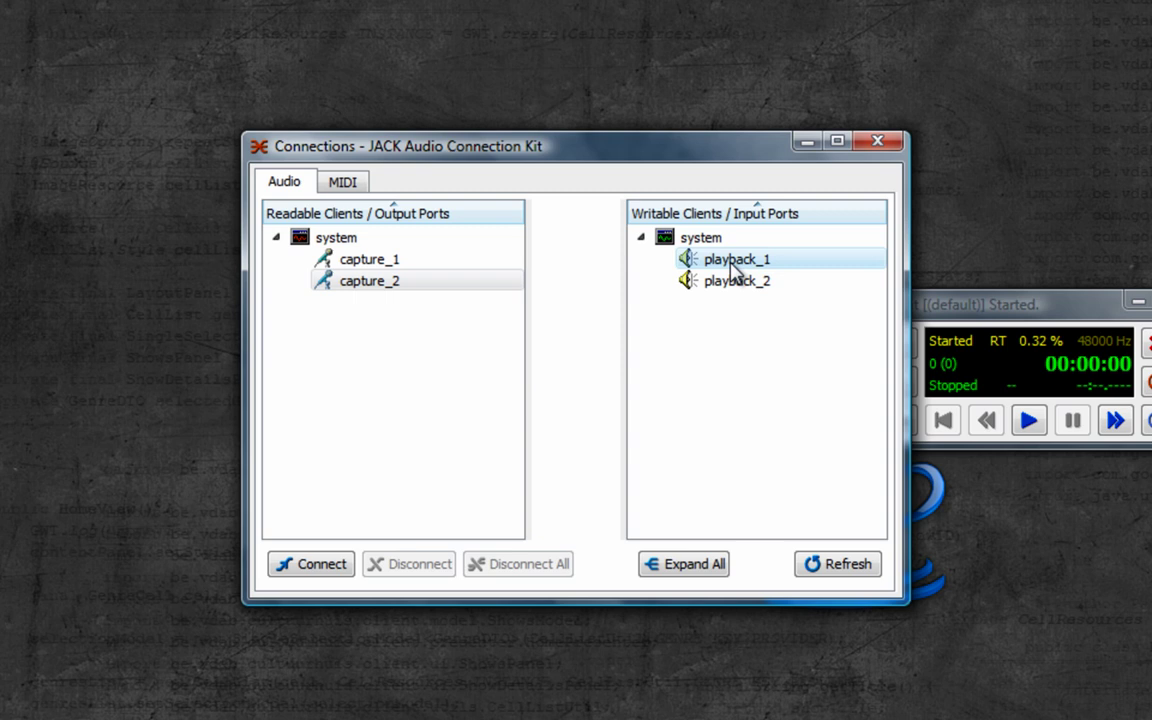
click(731, 279)
click(728, 268)
click(731, 281)
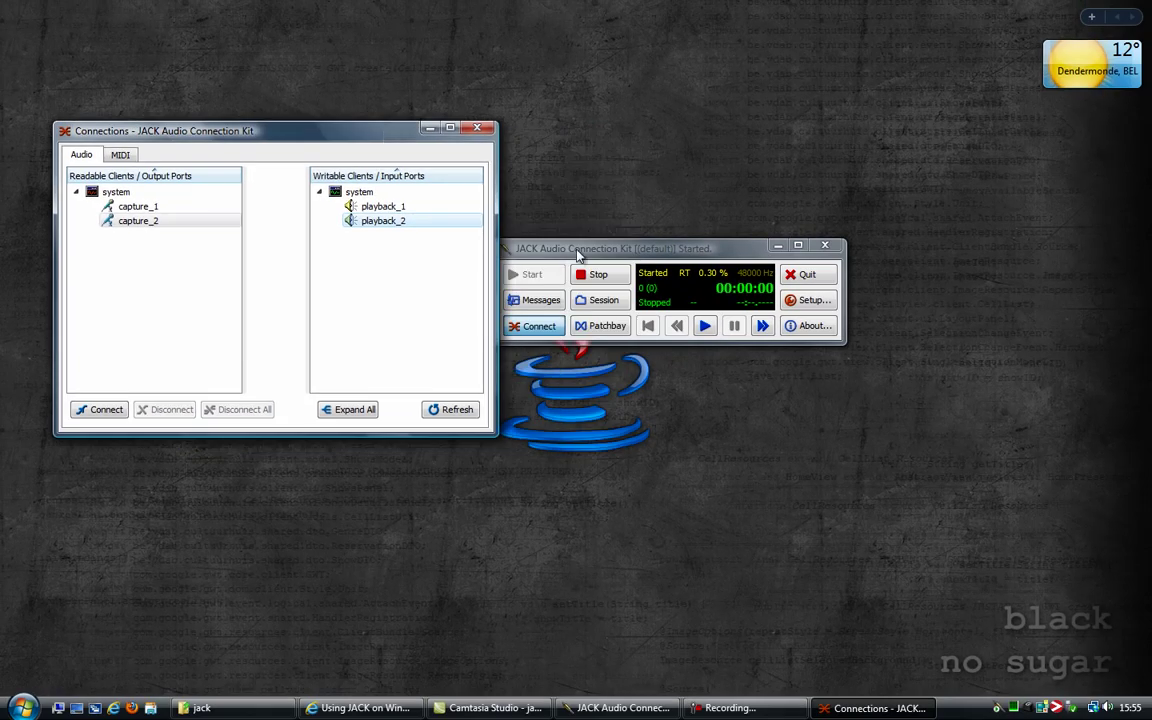
- Move and minimise the main JACK window, then bring up the Windows Start menu
drag(578, 256, 690, 240)
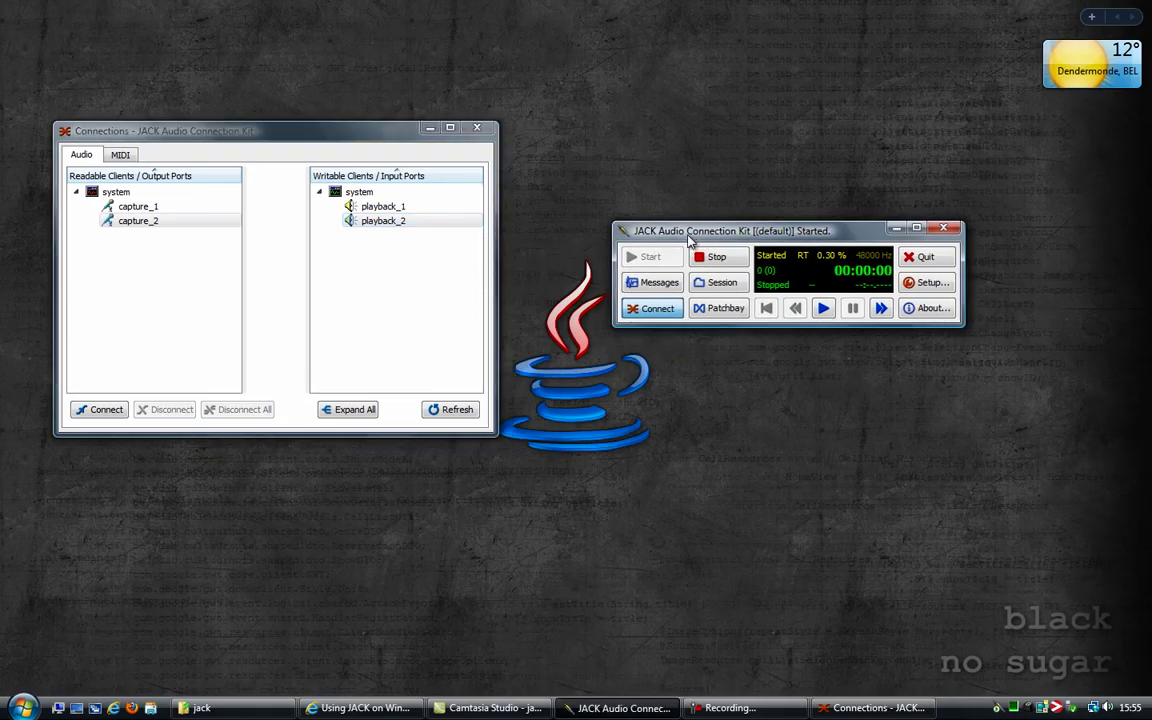
click(890, 229)
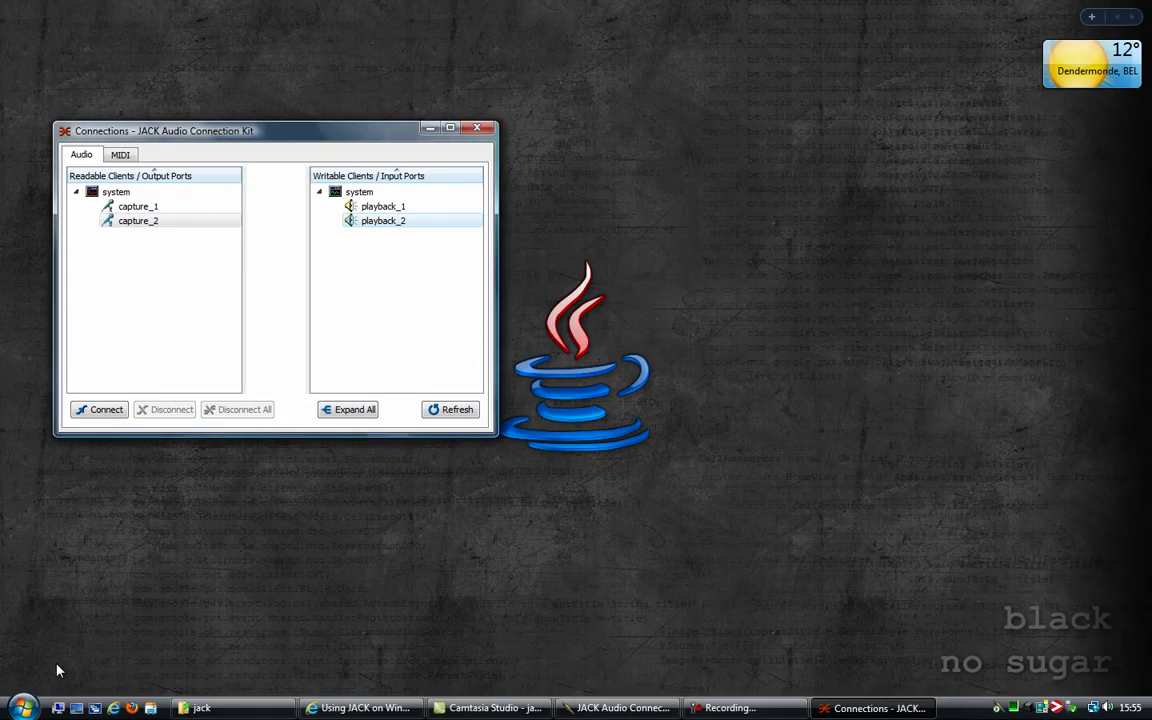
click(22, 708)
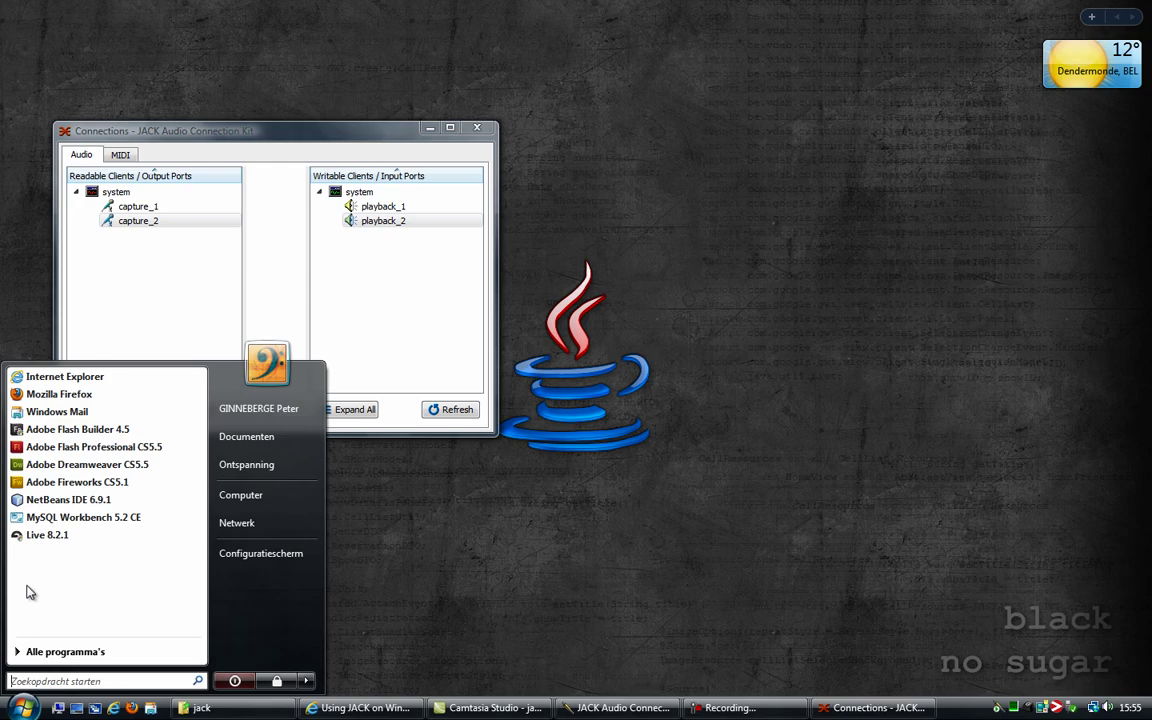
- Launch Live 8.2.1 and set its audio Driver Type to ASIO and Audio Device to JackRouter
click(28, 538)
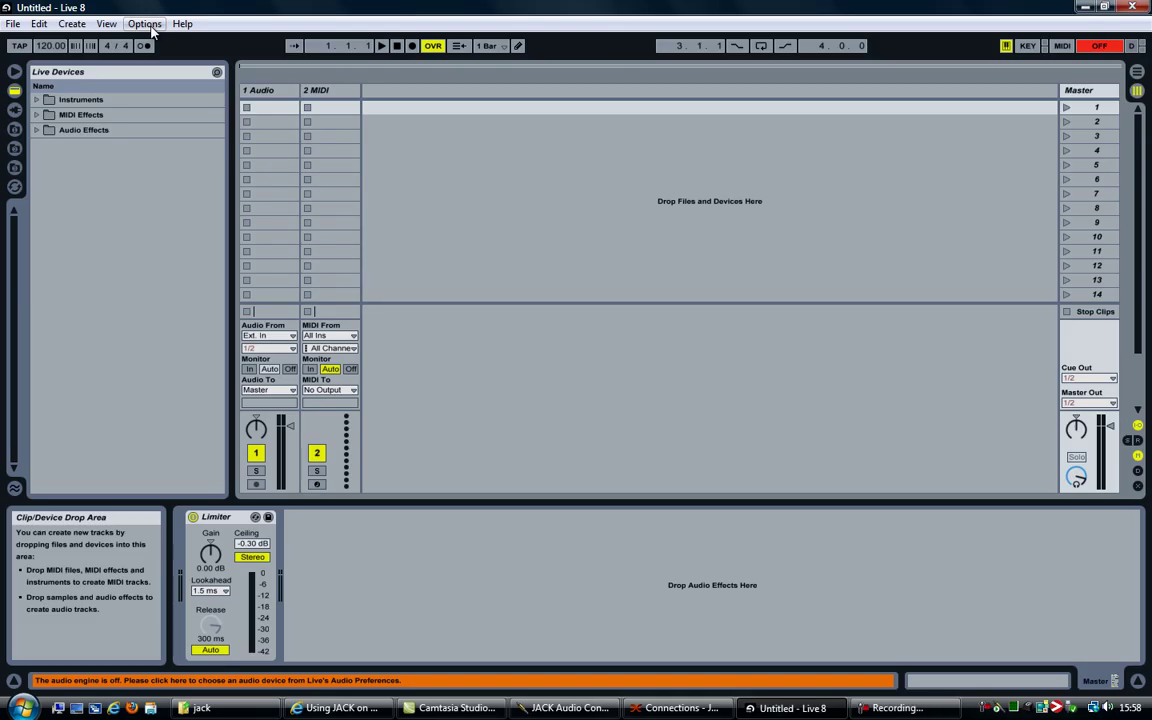
click(145, 23)
click(190, 411)
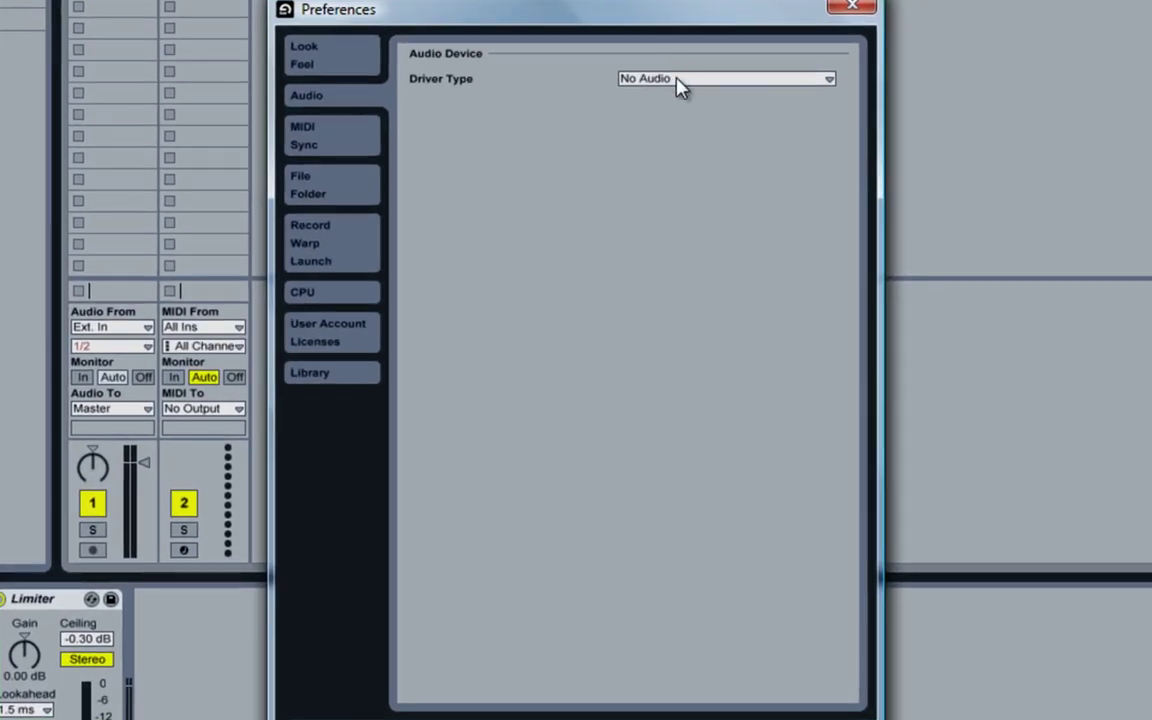
click(677, 87)
click(665, 134)
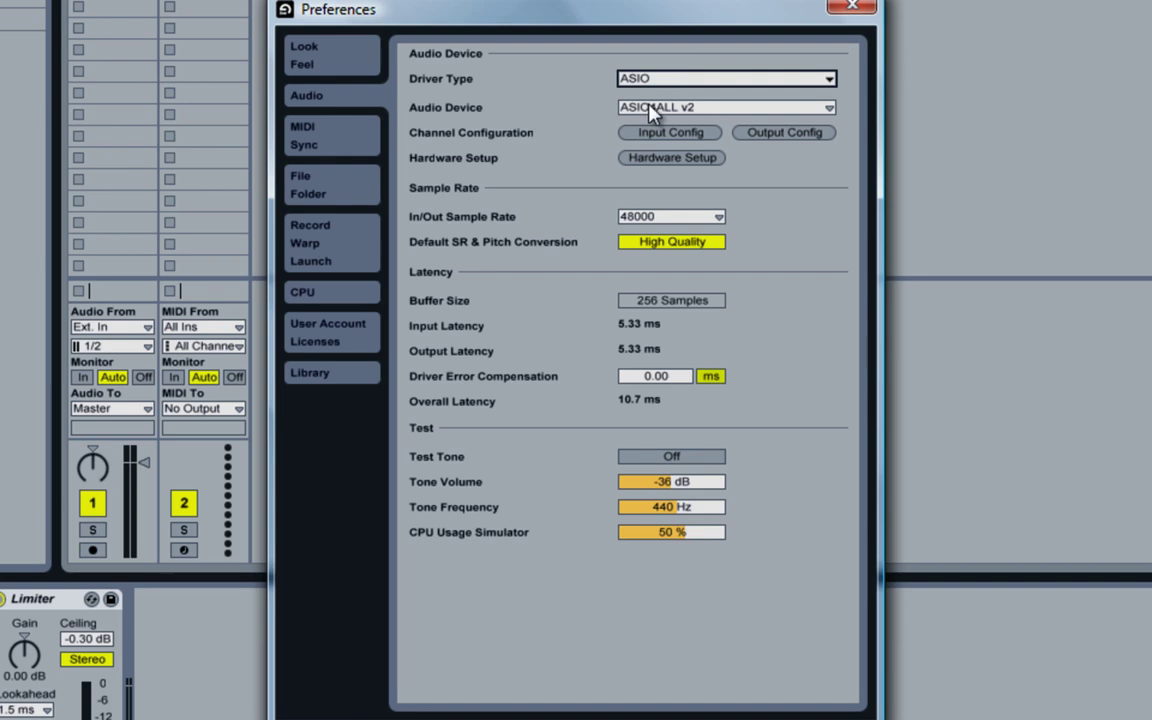
click(651, 109)
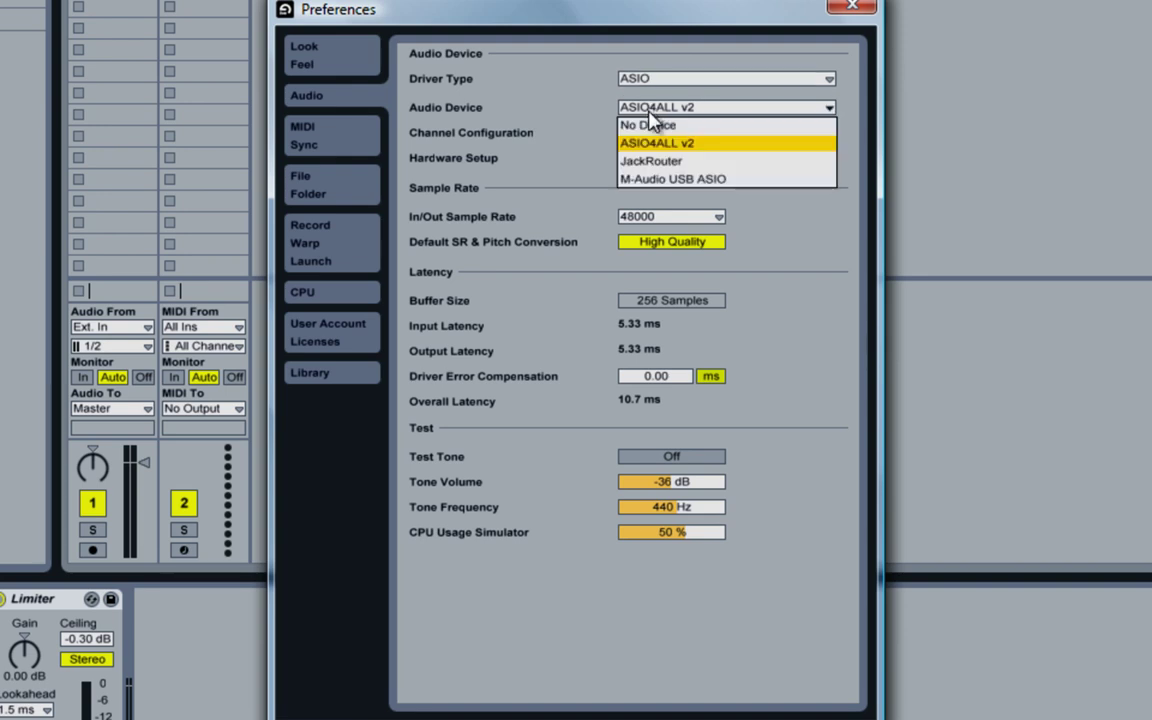
click(709, 162)
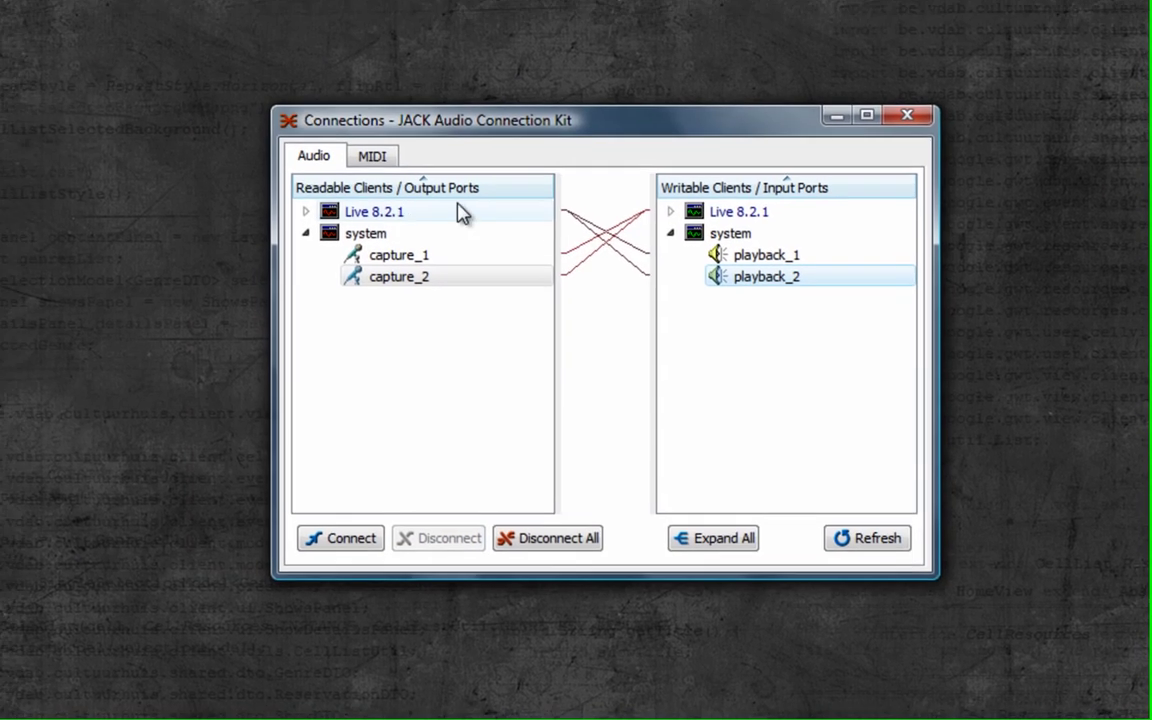
- Expand Live 8.2.1's ports and inspect capture_1's links to Live's in1 and in2
click(318, 216)
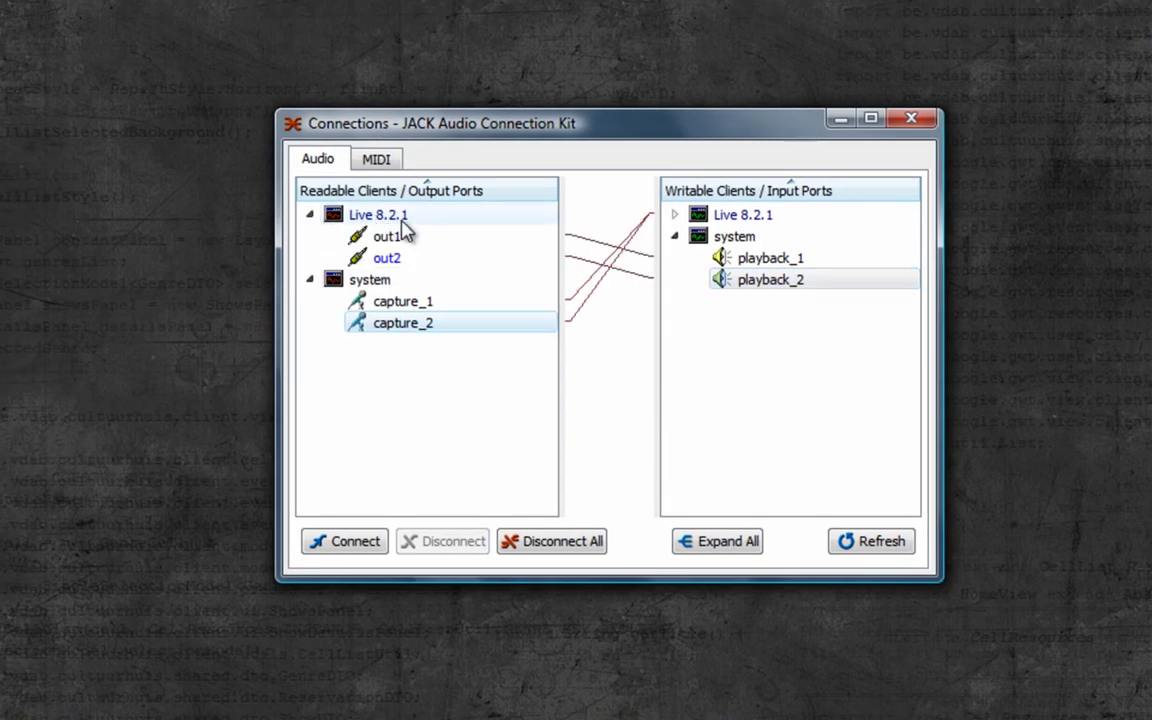
click(675, 216)
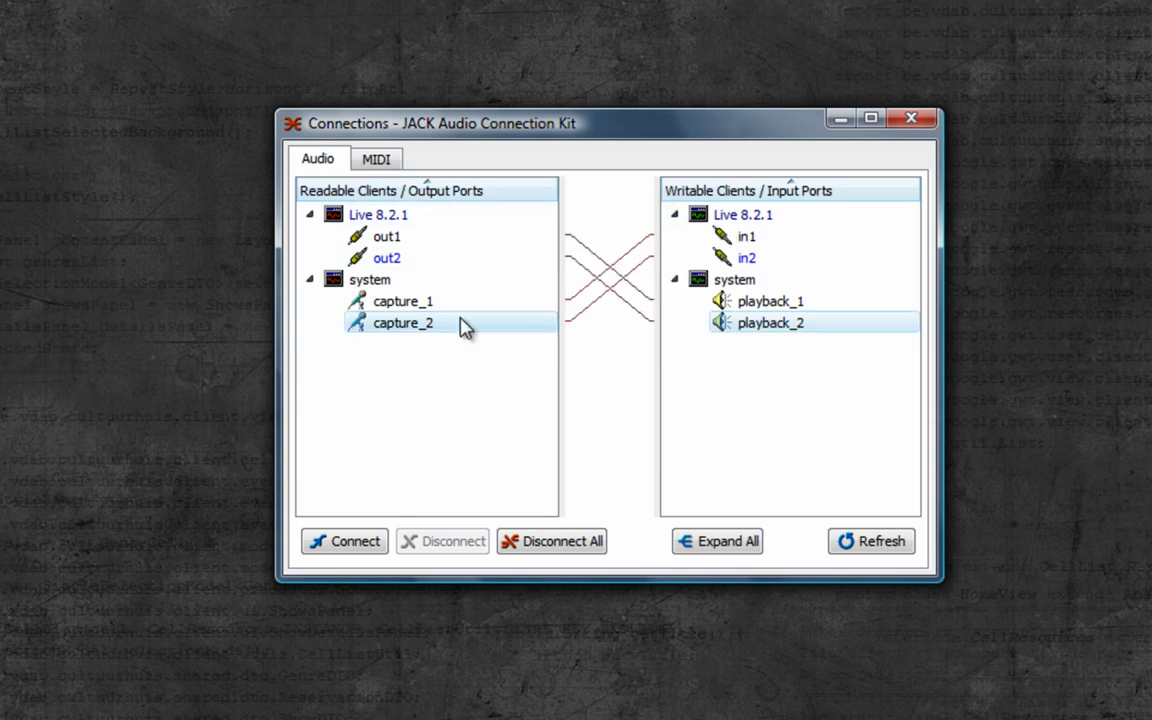
click(400, 302)
click(745, 242)
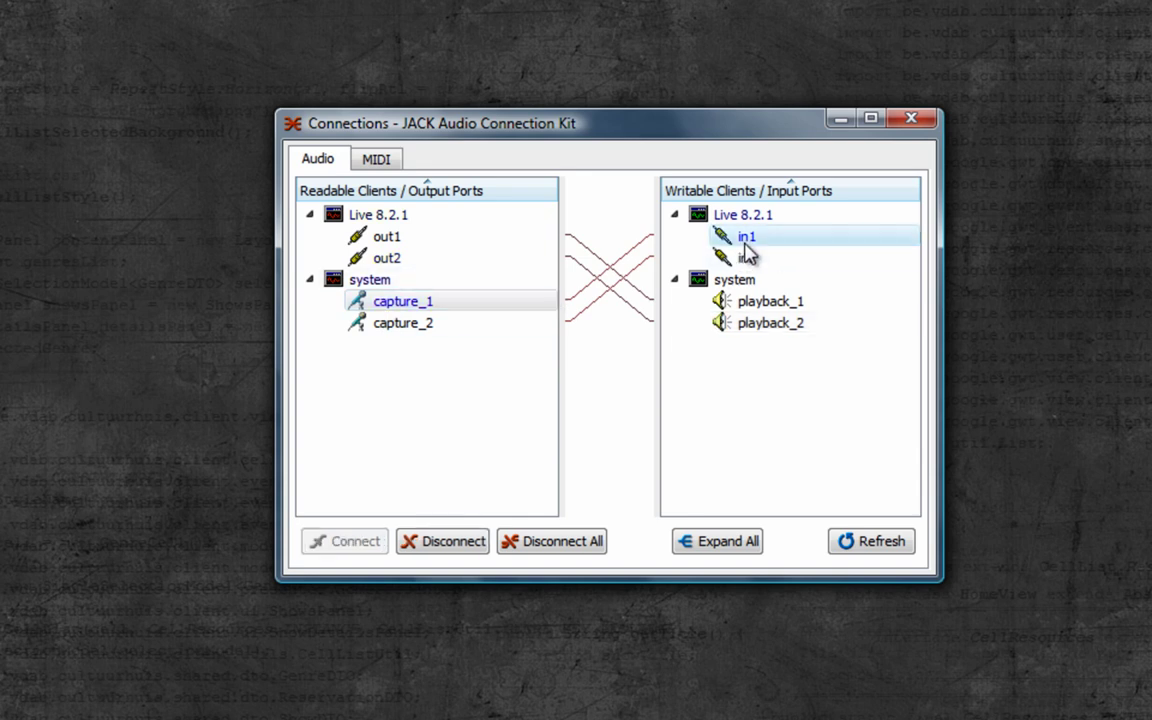
click(748, 257)
click(746, 238)
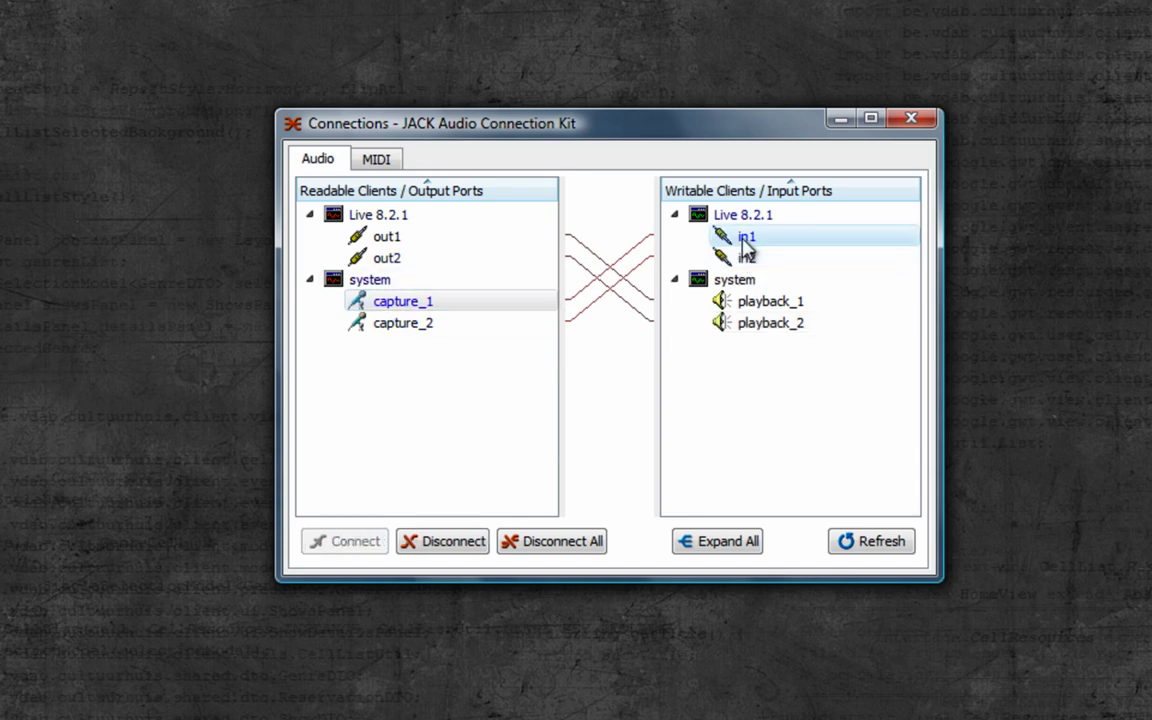
- Check how Live's out1 and out2 are routed to playback_1 and playback_2
click(393, 216)
click(393, 238)
click(391, 258)
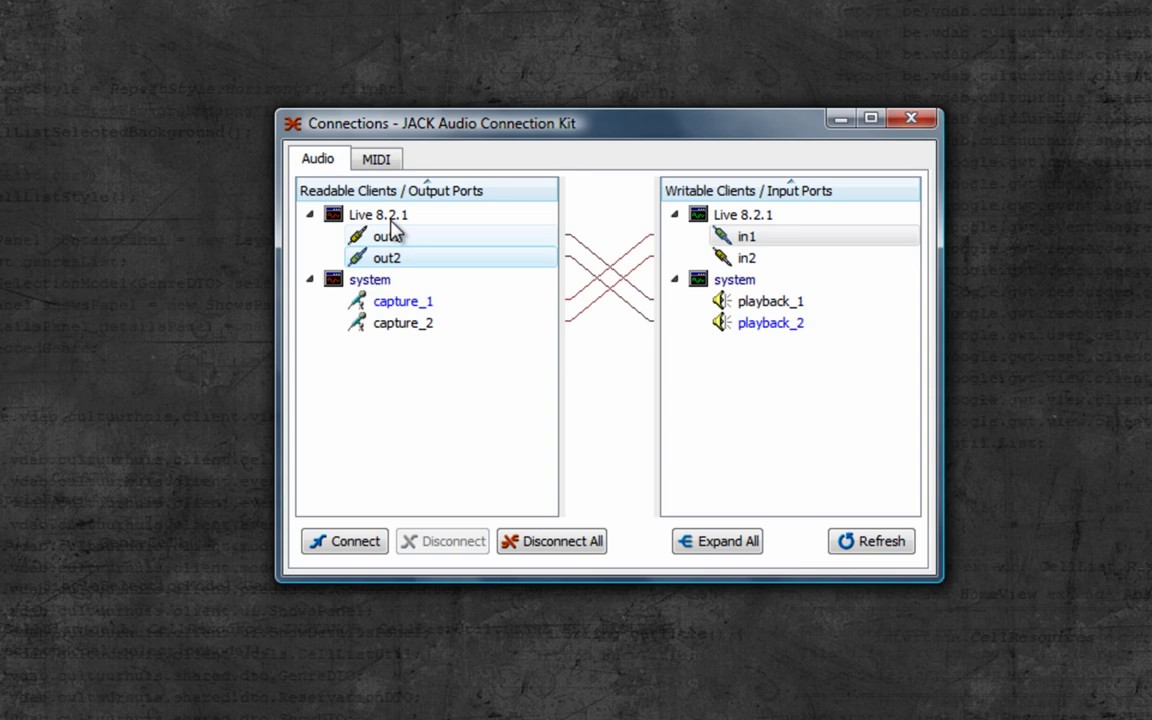
click(762, 303)
click(764, 325)
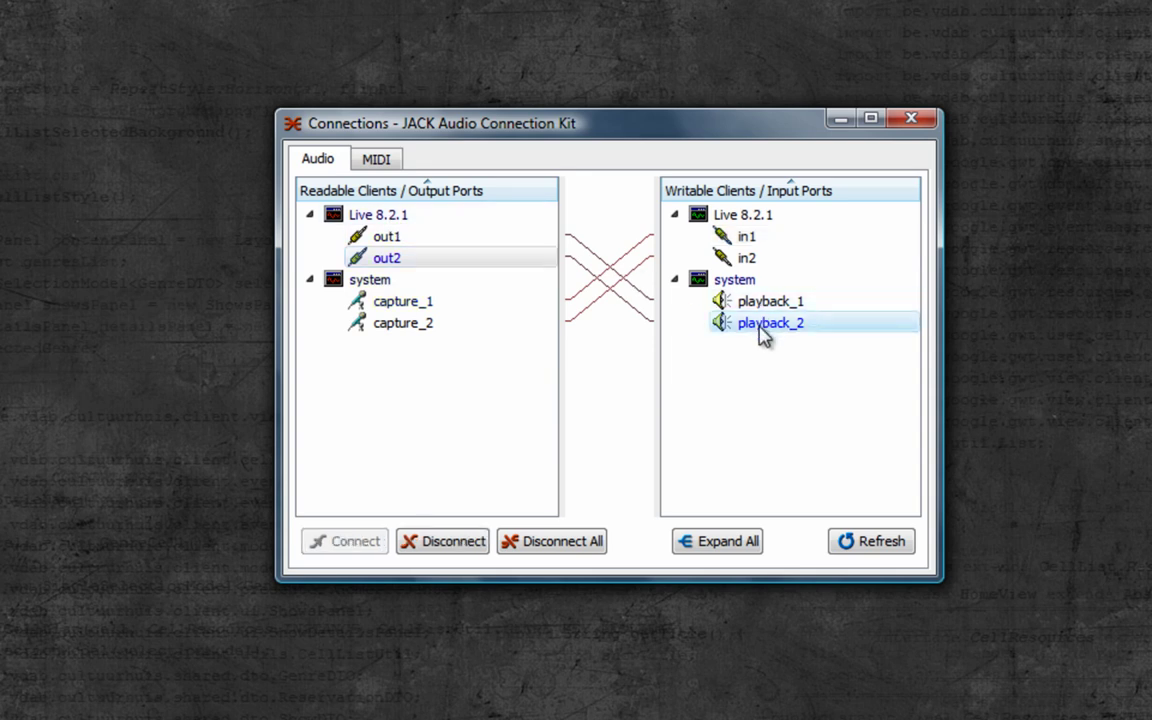
click(763, 302)
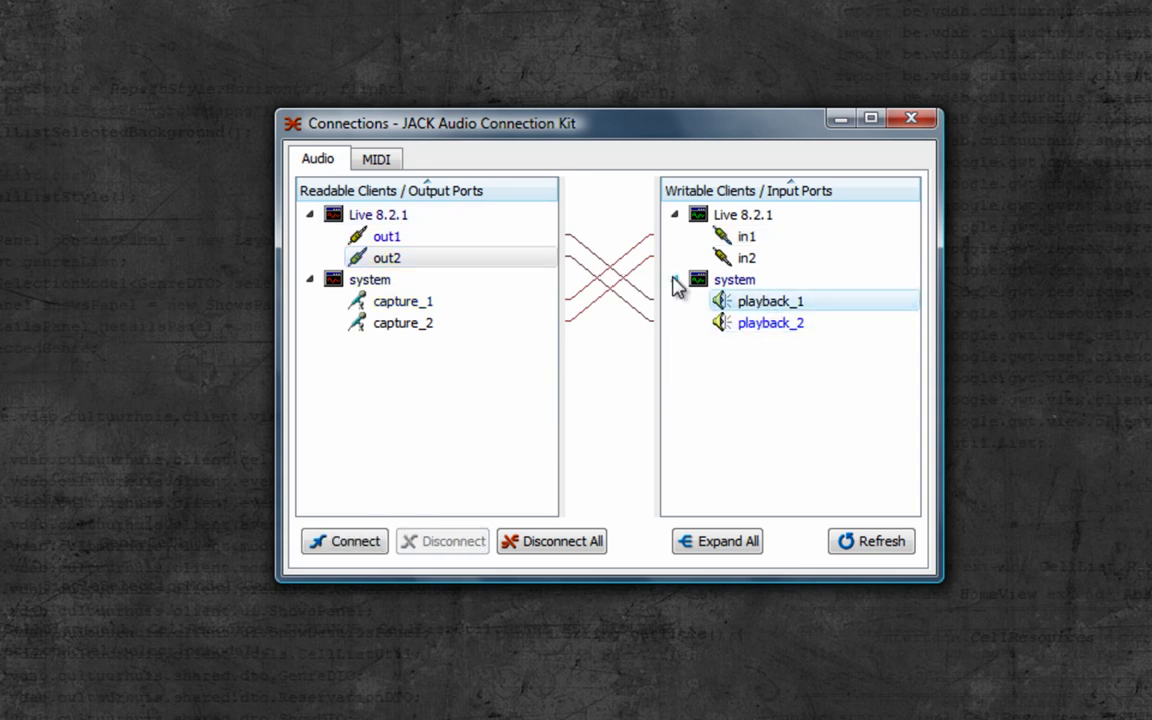
click(430, 308)
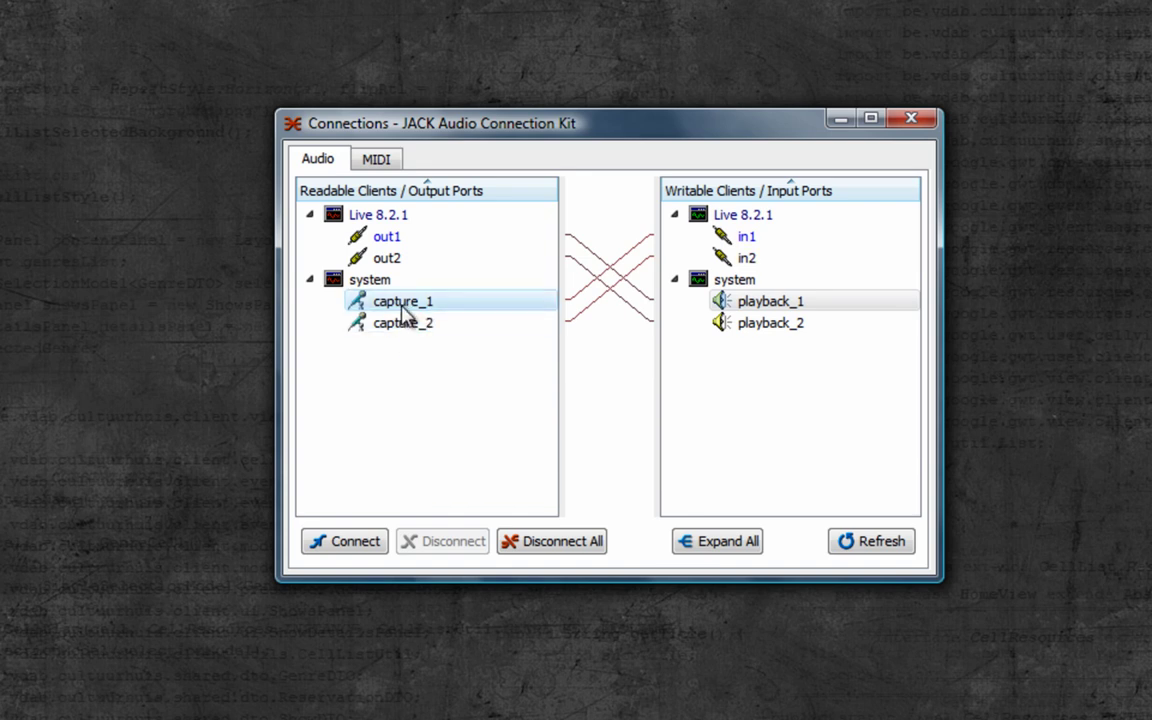
click(415, 240)
click(404, 257)
click(755, 303)
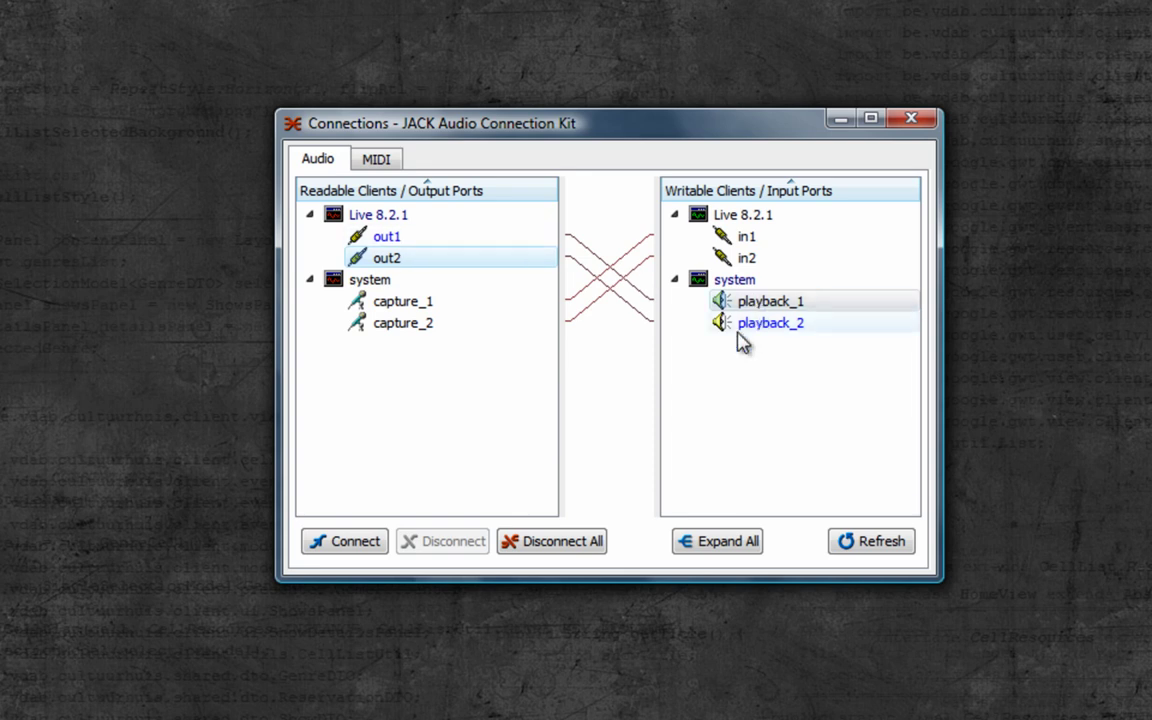
click(392, 306)
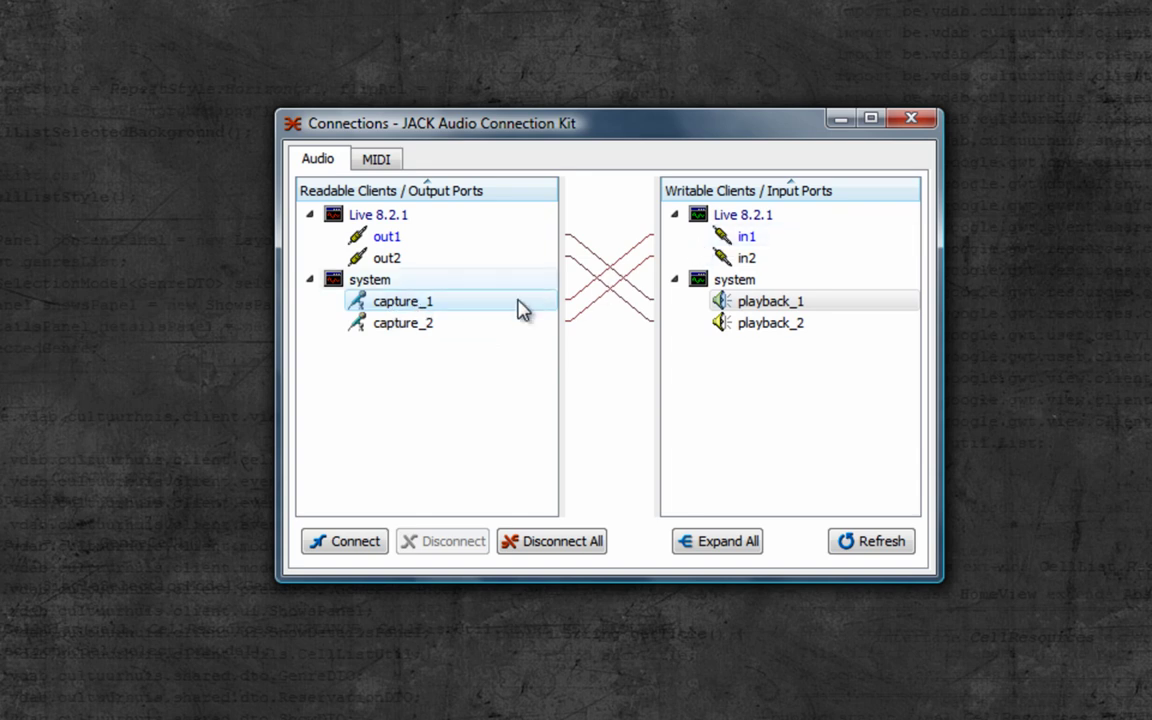
- Disconnect capture_1 from Live's in1 and capture_2 from Live's in2
click(740, 240)
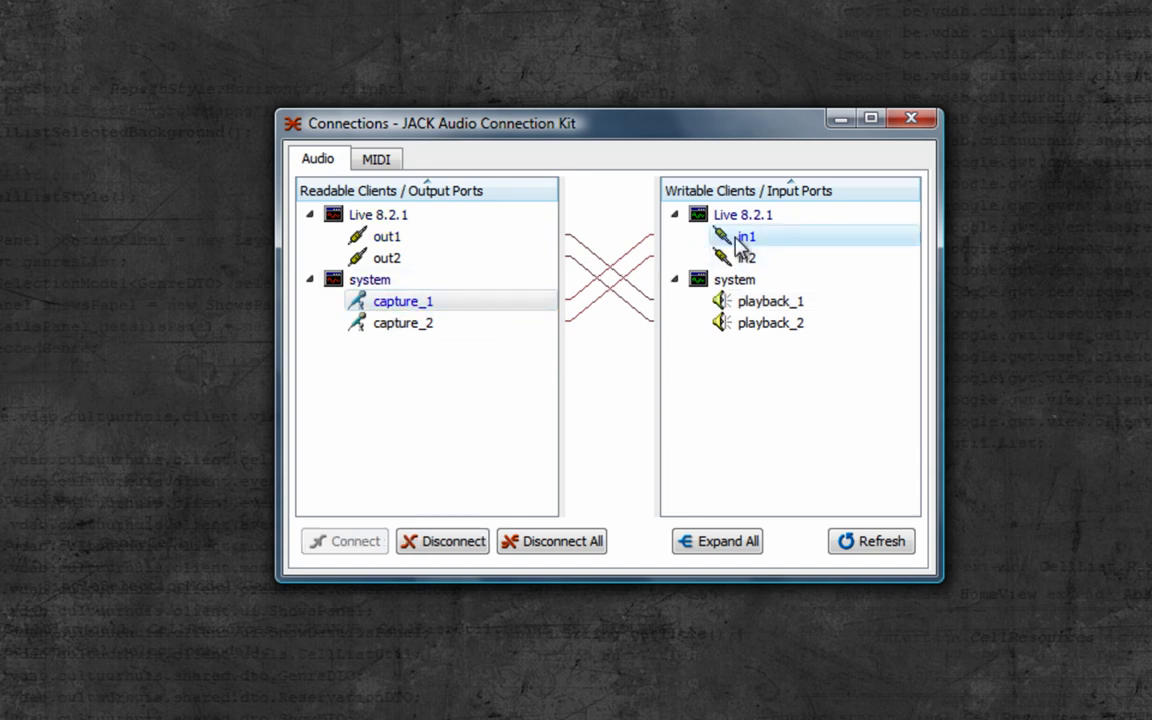
right_click(740, 245)
click(790, 279)
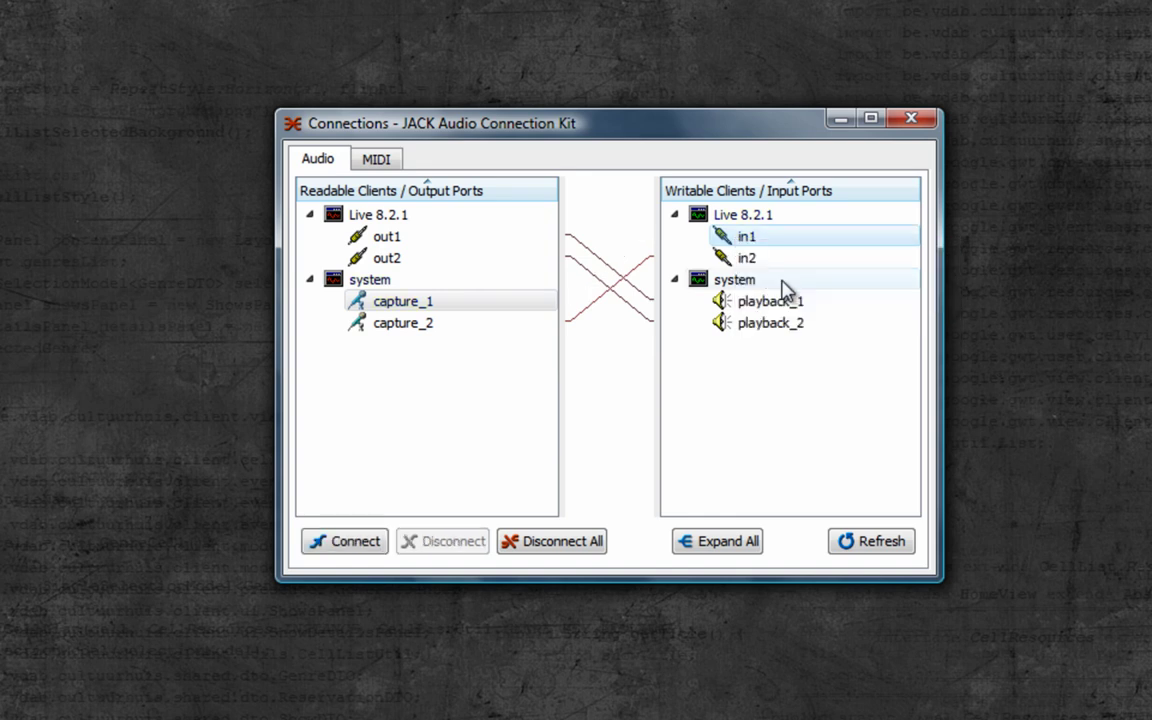
click(422, 330)
click(738, 258)
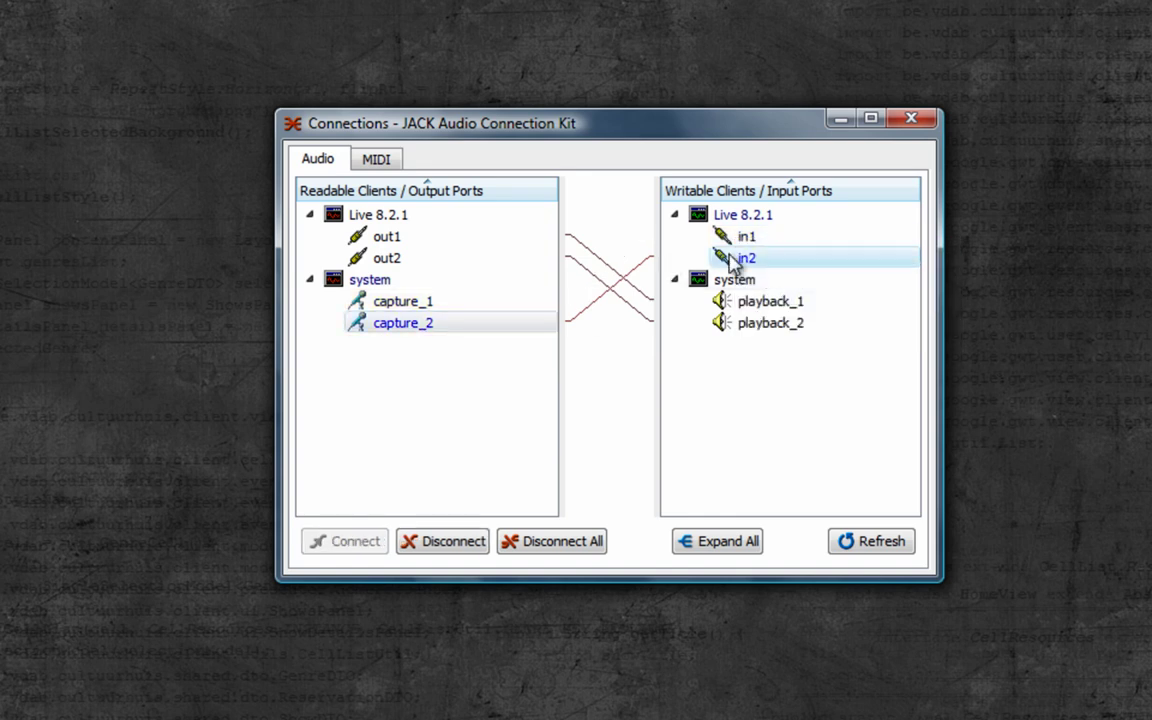
right_click(738, 258)
click(778, 298)
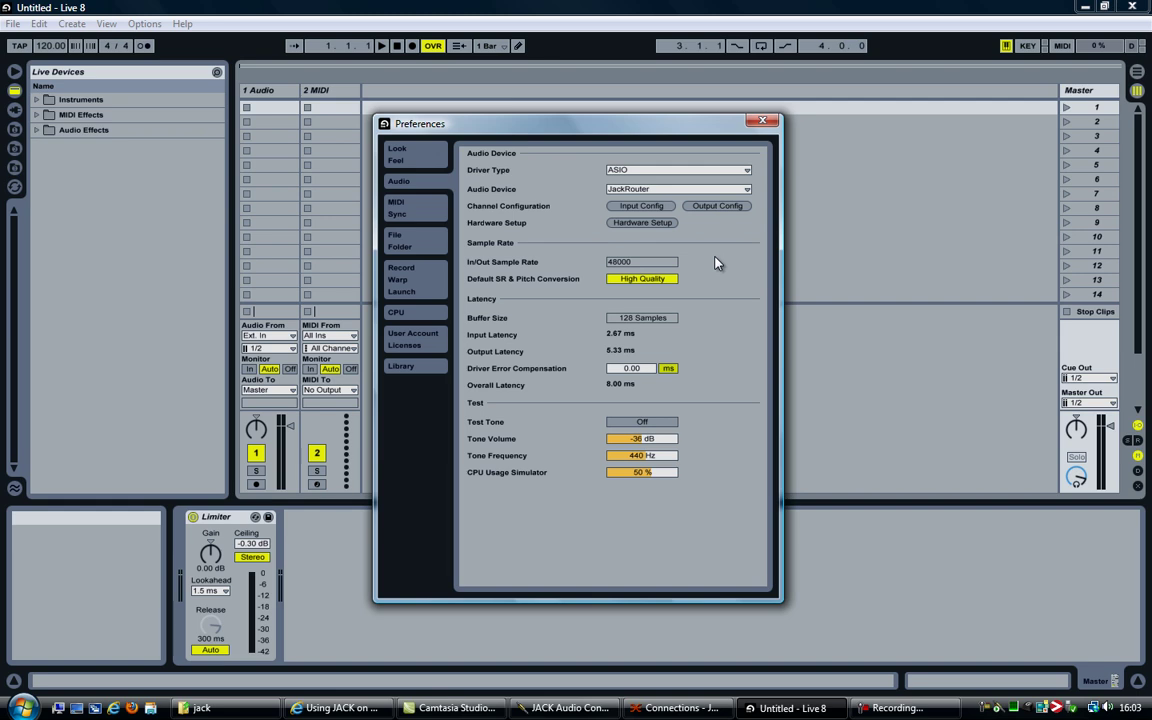
- Close Live's audio Preferences and show the File > Open Recent Set list
click(760, 122)
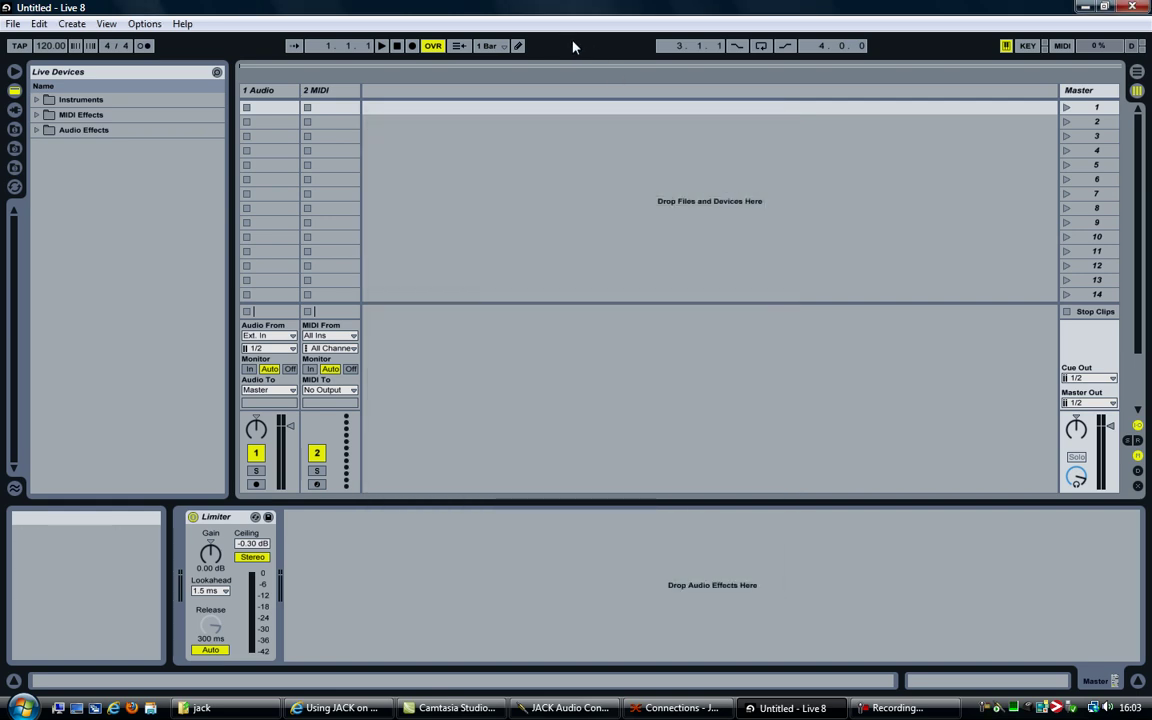
click(13, 23)
mouse_move(117, 80)
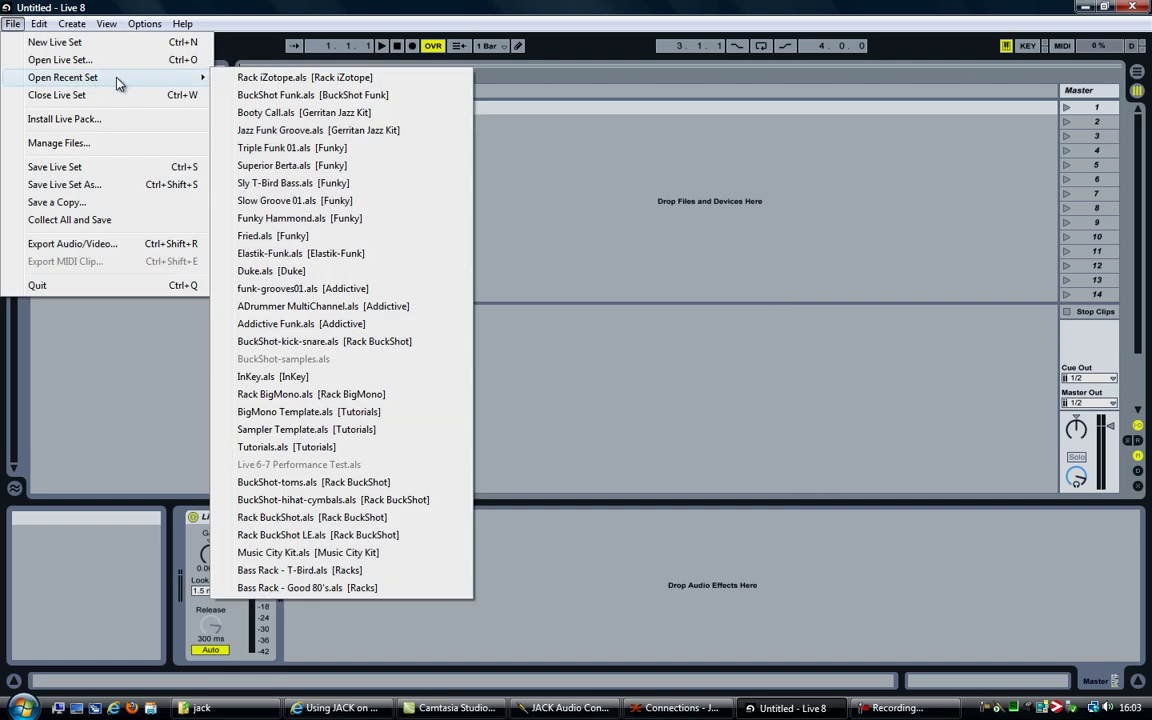
- Open BuckShot Funk.als, play it briefly, stop at the song start, and select track 8's Bellzz clip
click(240, 96)
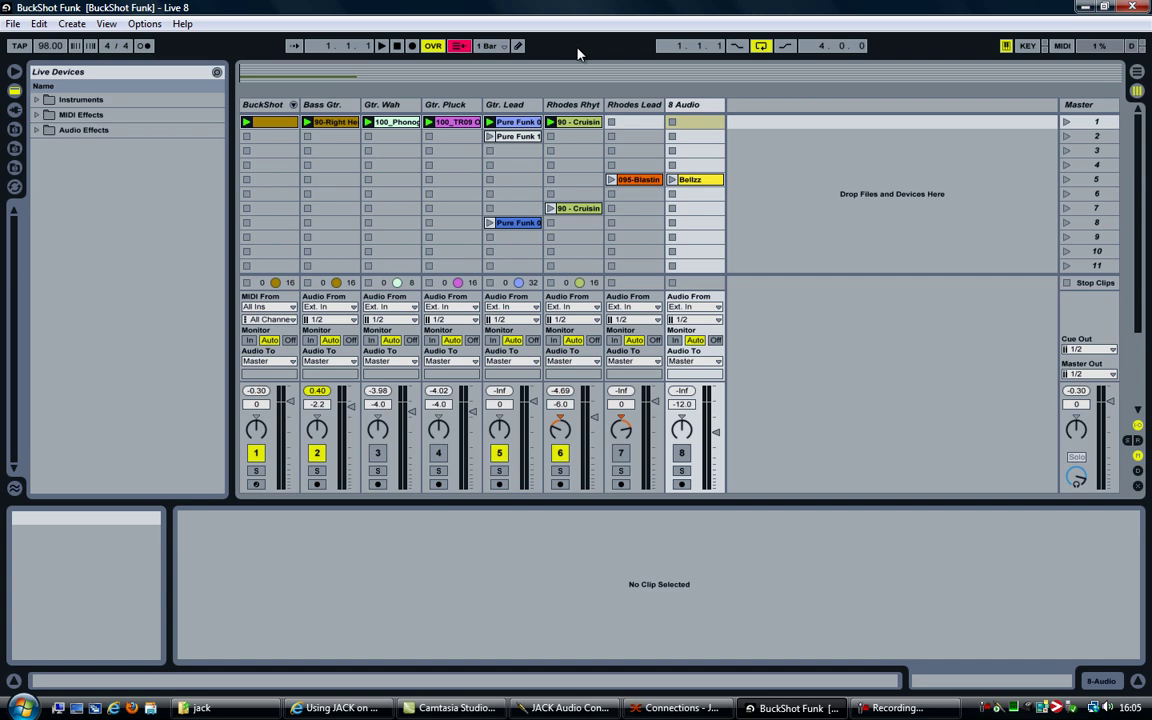
click(381, 46)
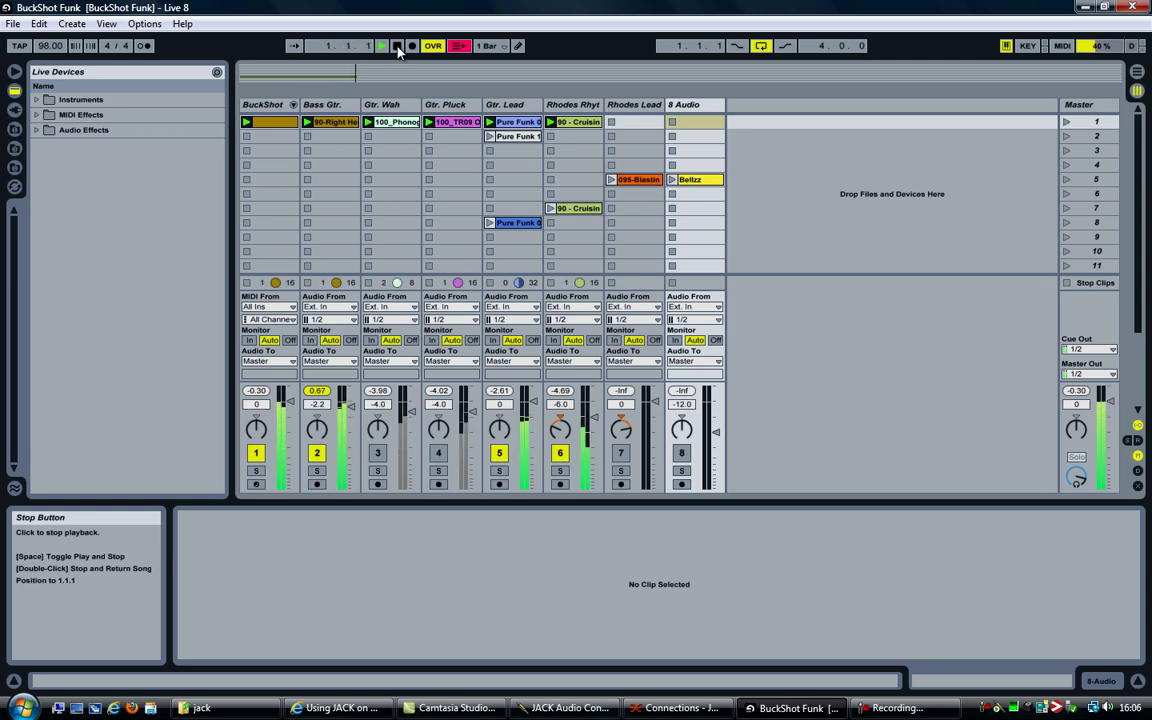
double_click(397, 47)
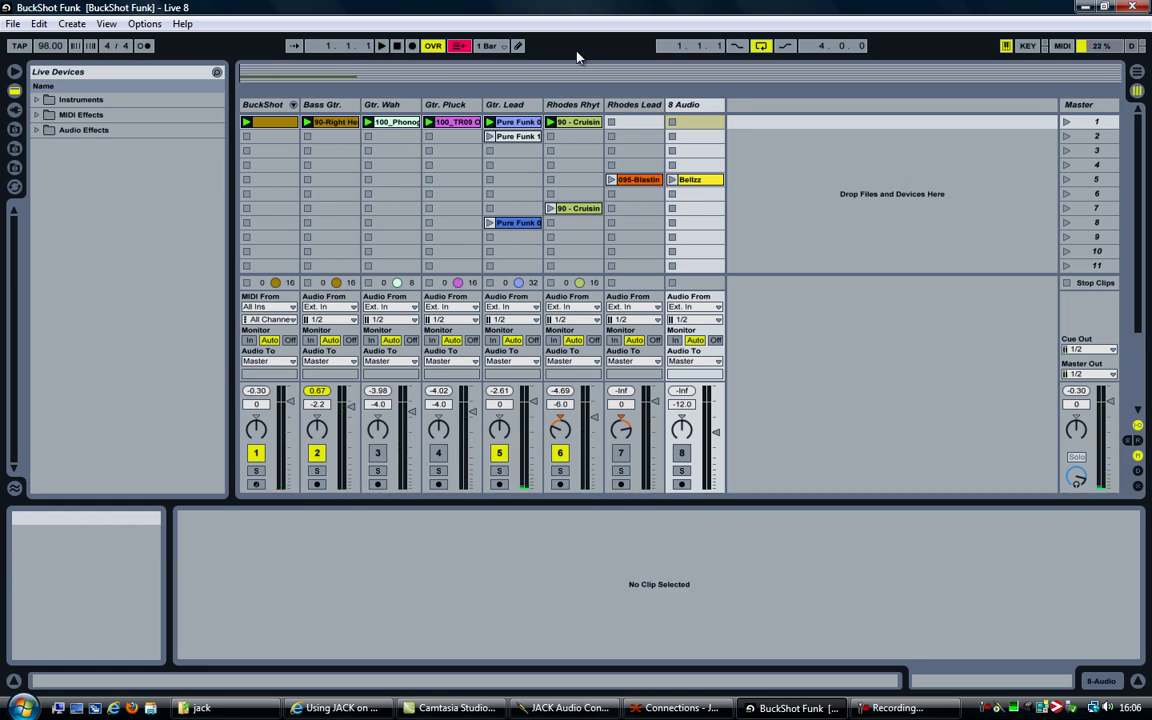
click(695, 181)
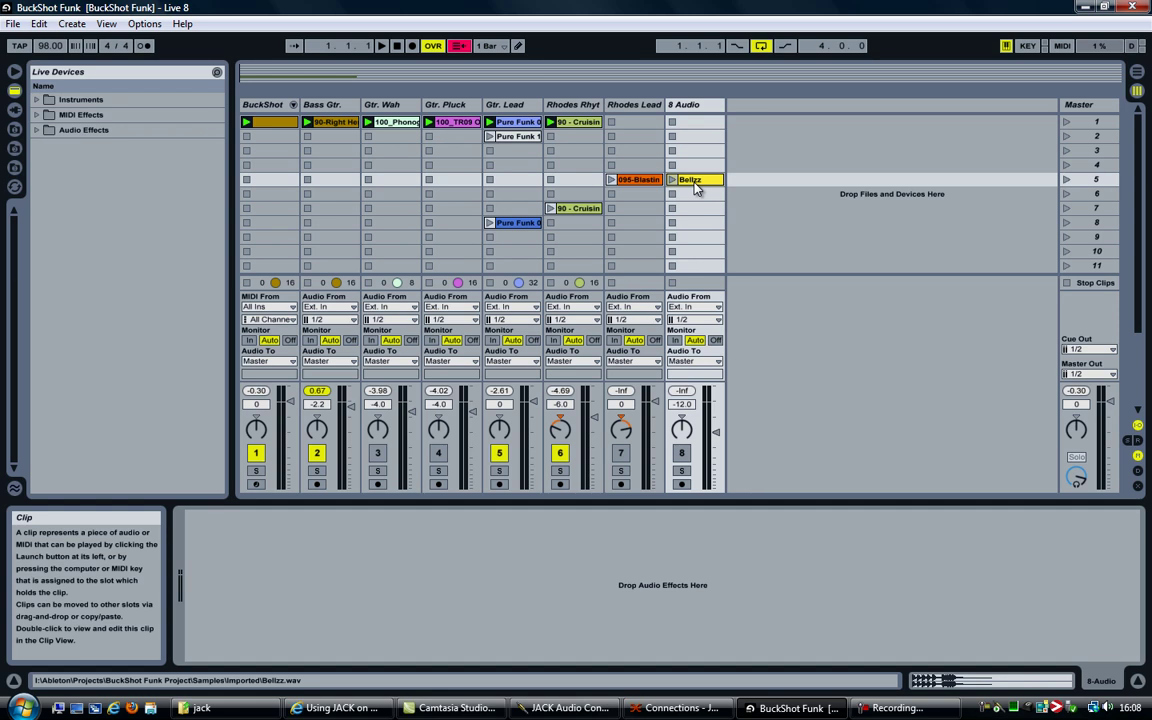
- Open Bellzz in Audition, confirm ASIO JackRouter audio hardware, and play the sample
double_click(693, 180)
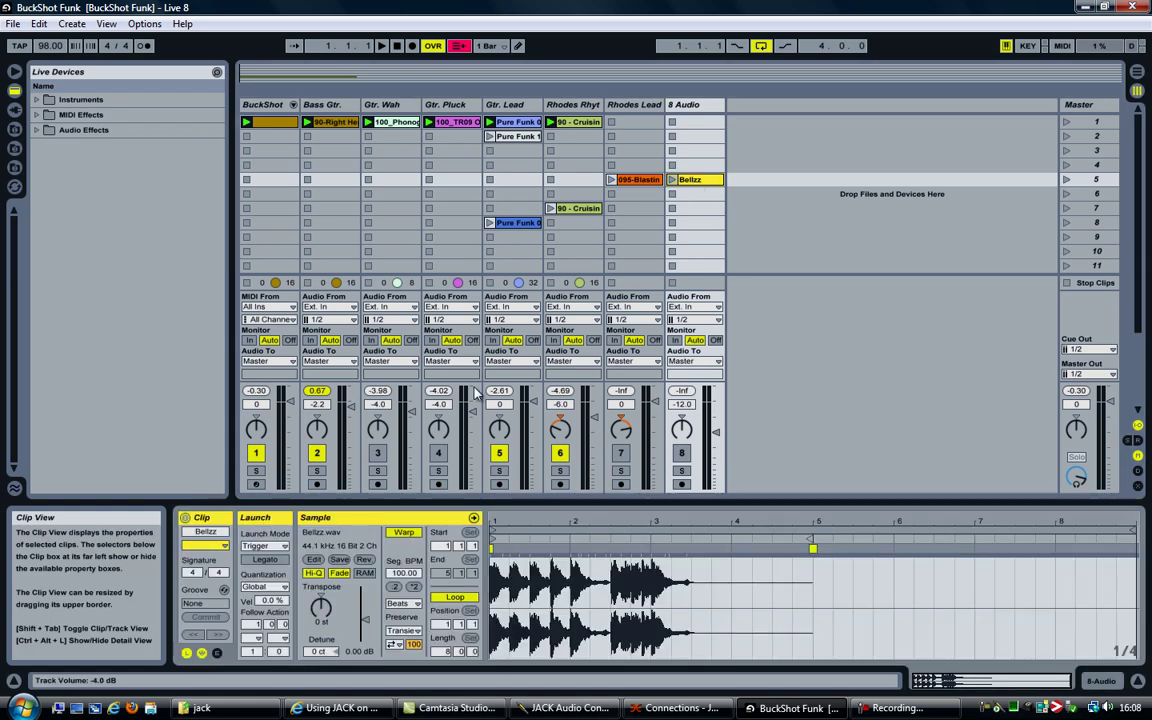
click(314, 560)
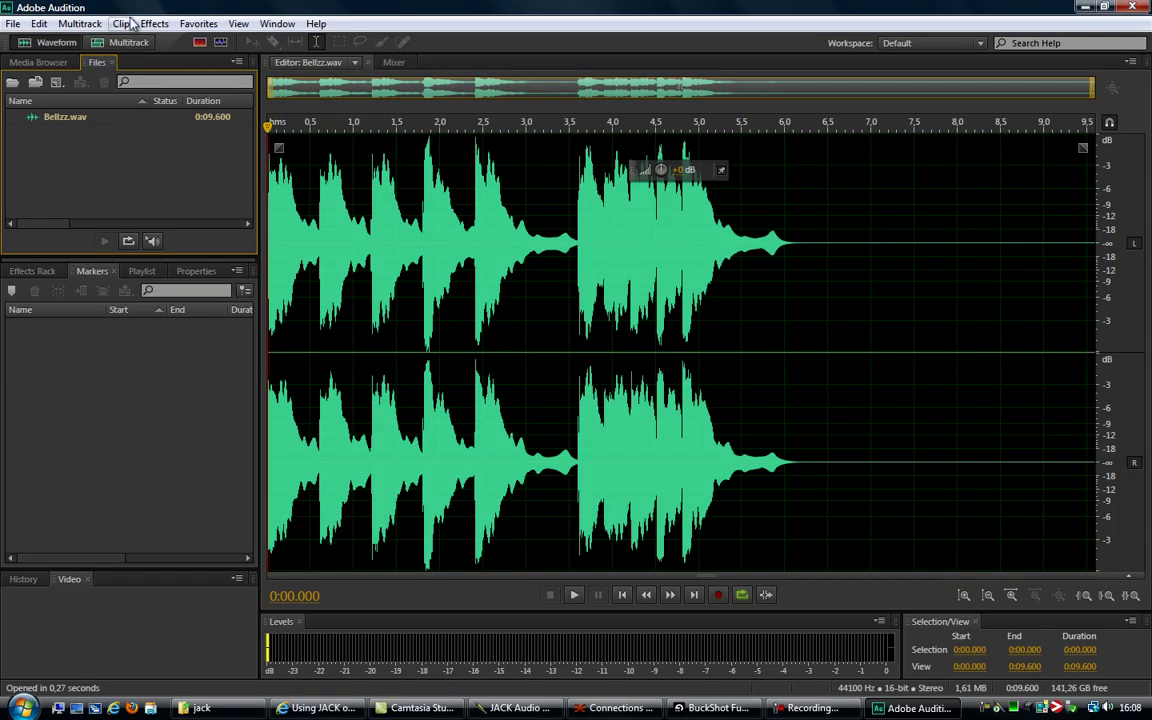
click(39, 23)
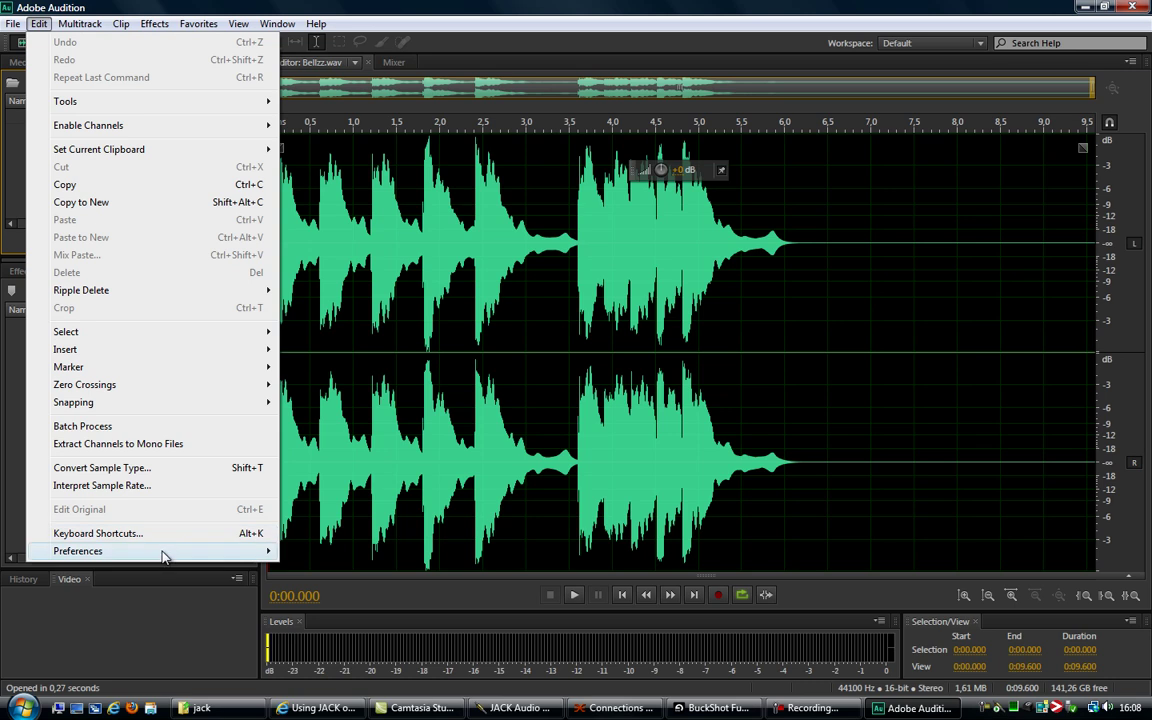
mouse_move(160, 551)
click(357, 395)
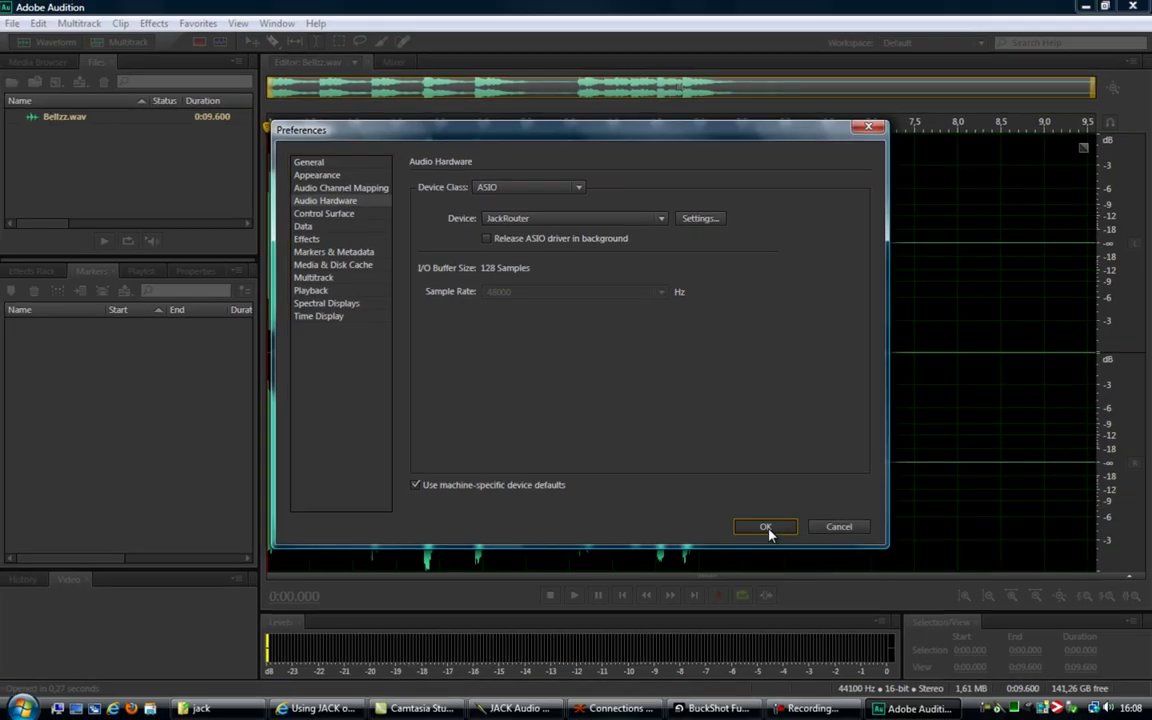
click(866, 645)
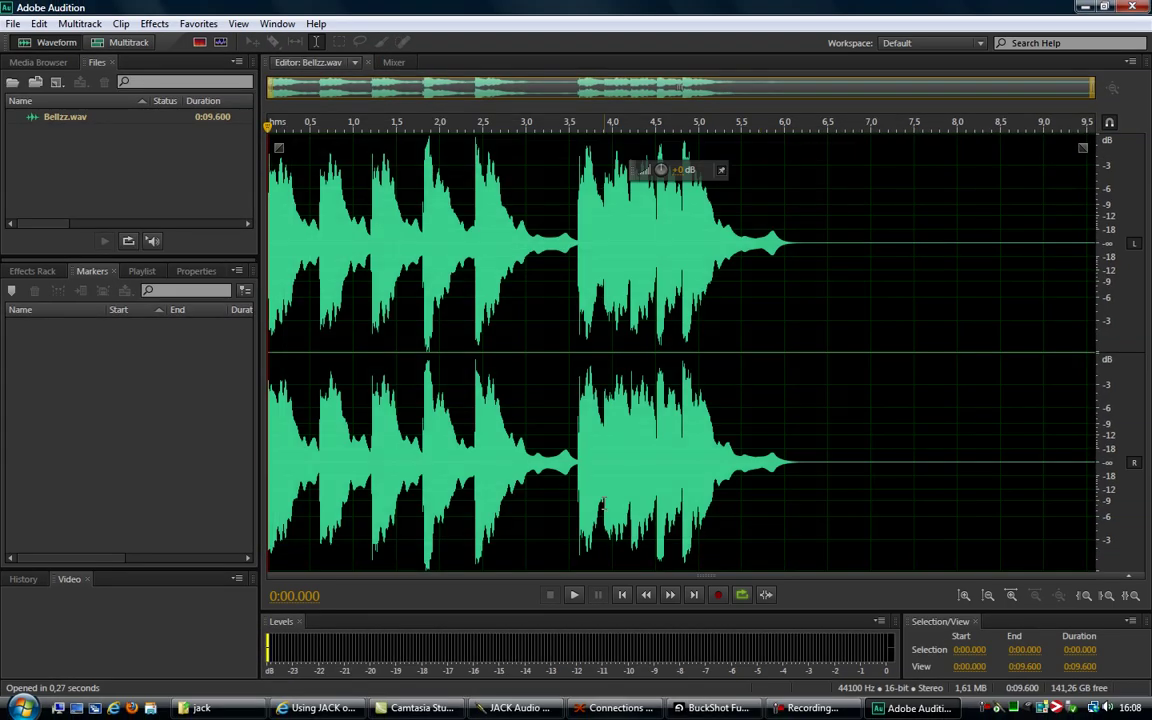
click(574, 595)
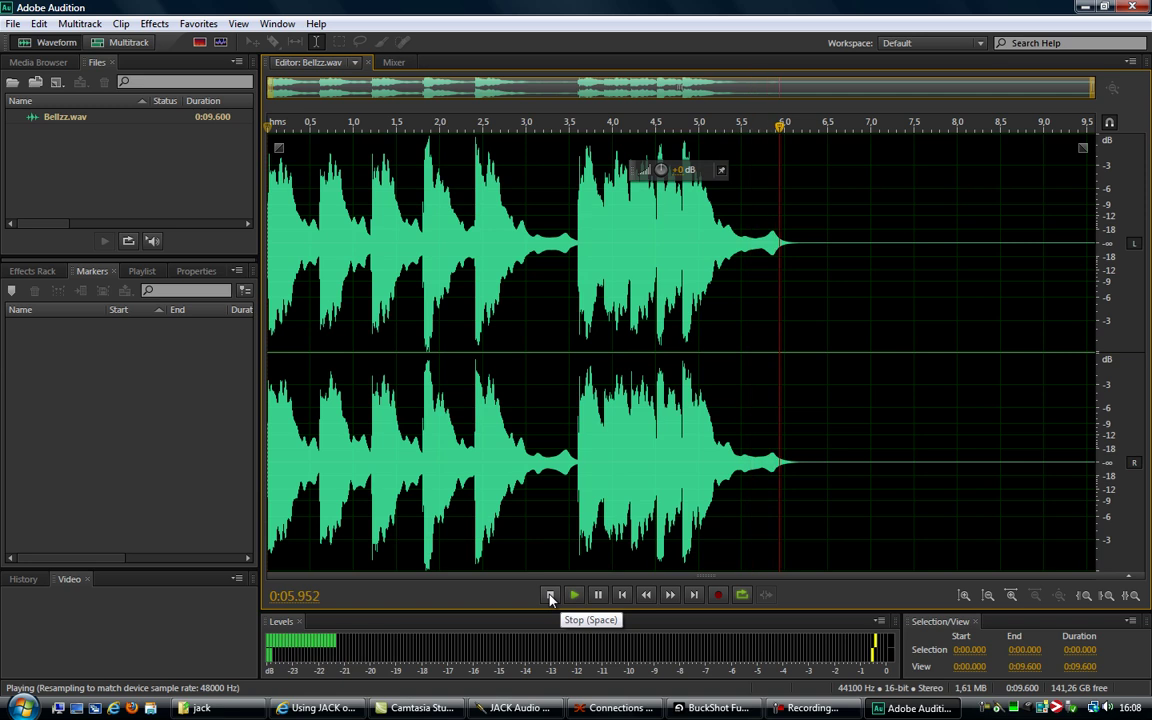
click(550, 595)
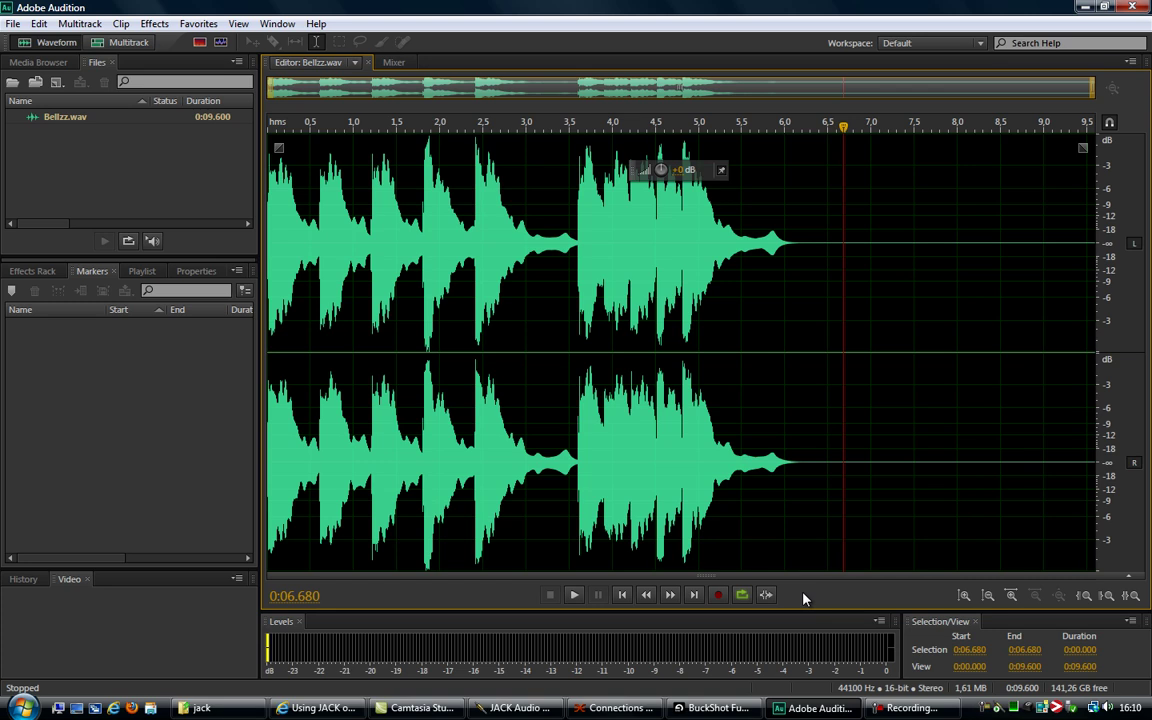
- Bring up the JACK Connections window and inspect Adobe Audition CS6's outputs to the playback ports
click(713, 707)
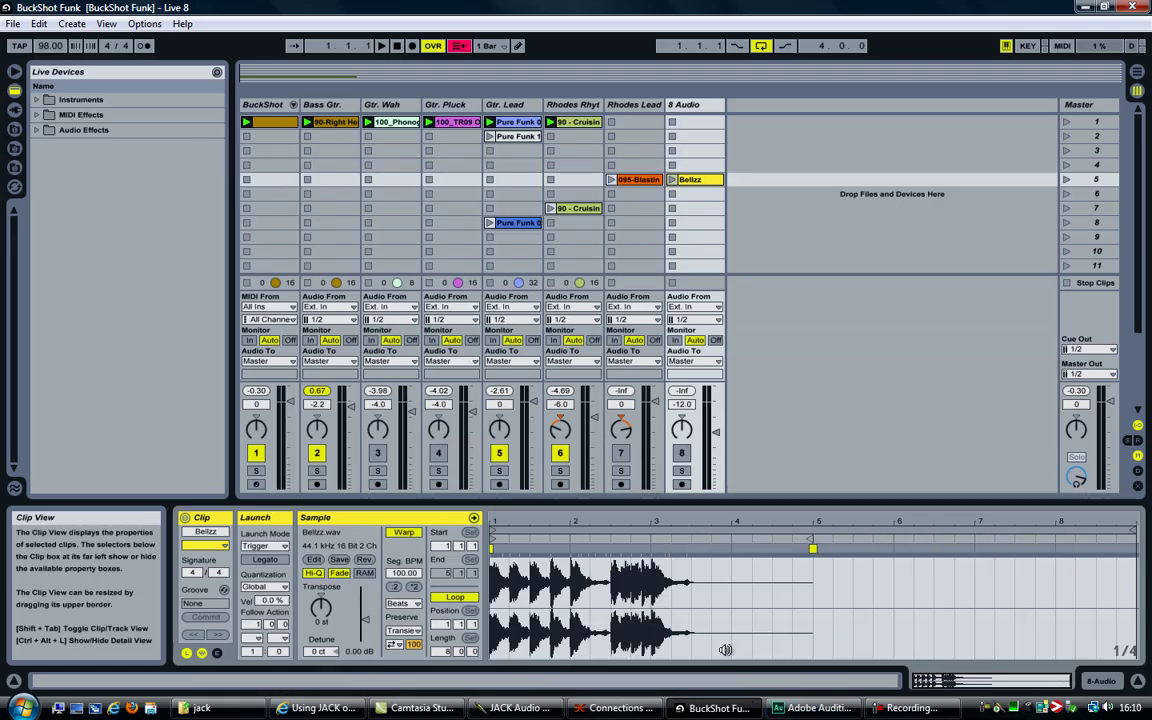
click(713, 707)
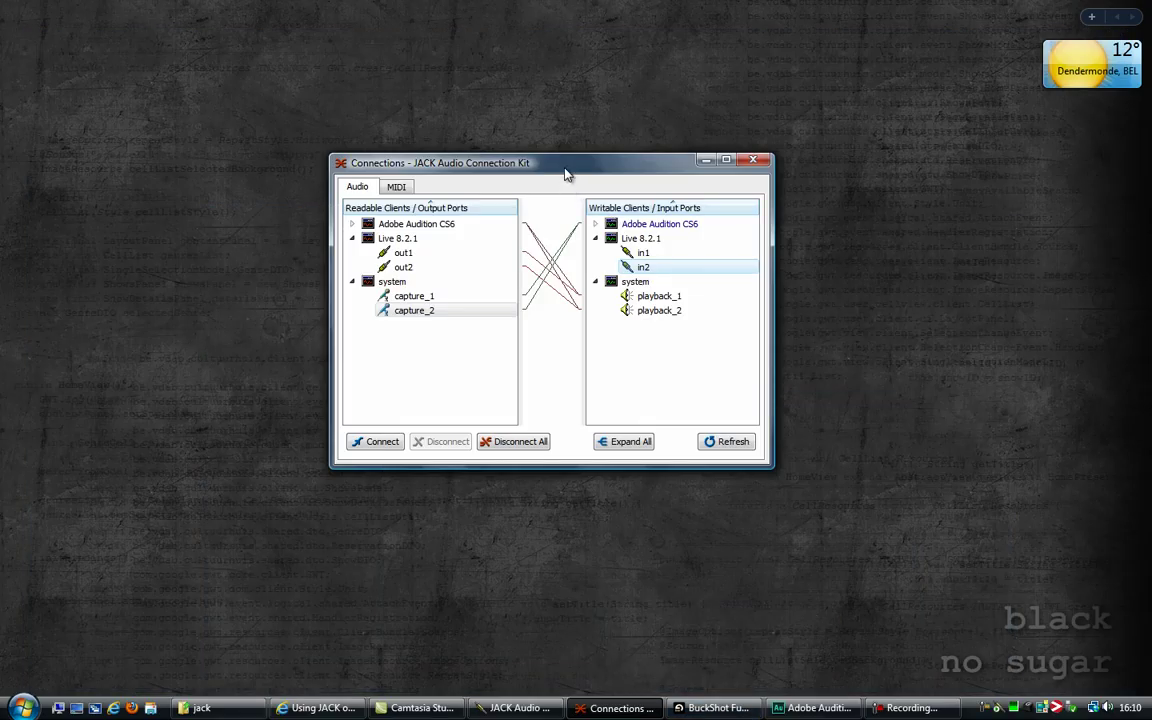
drag(565, 175, 531, 166)
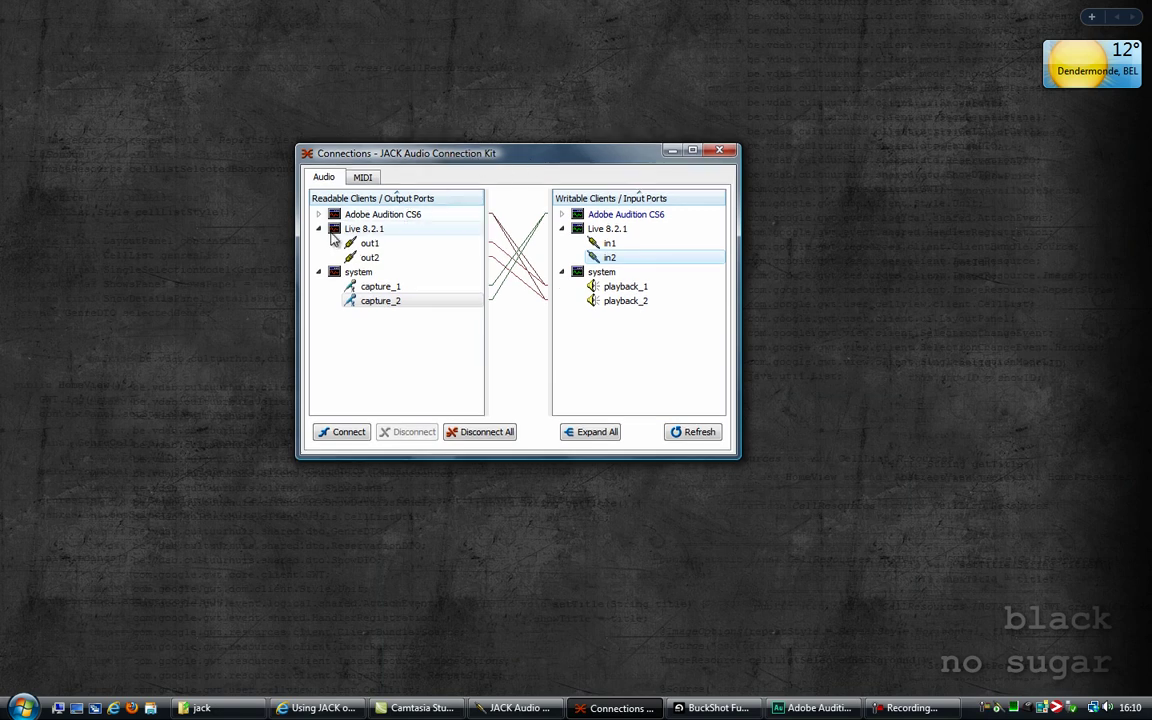
click(318, 214)
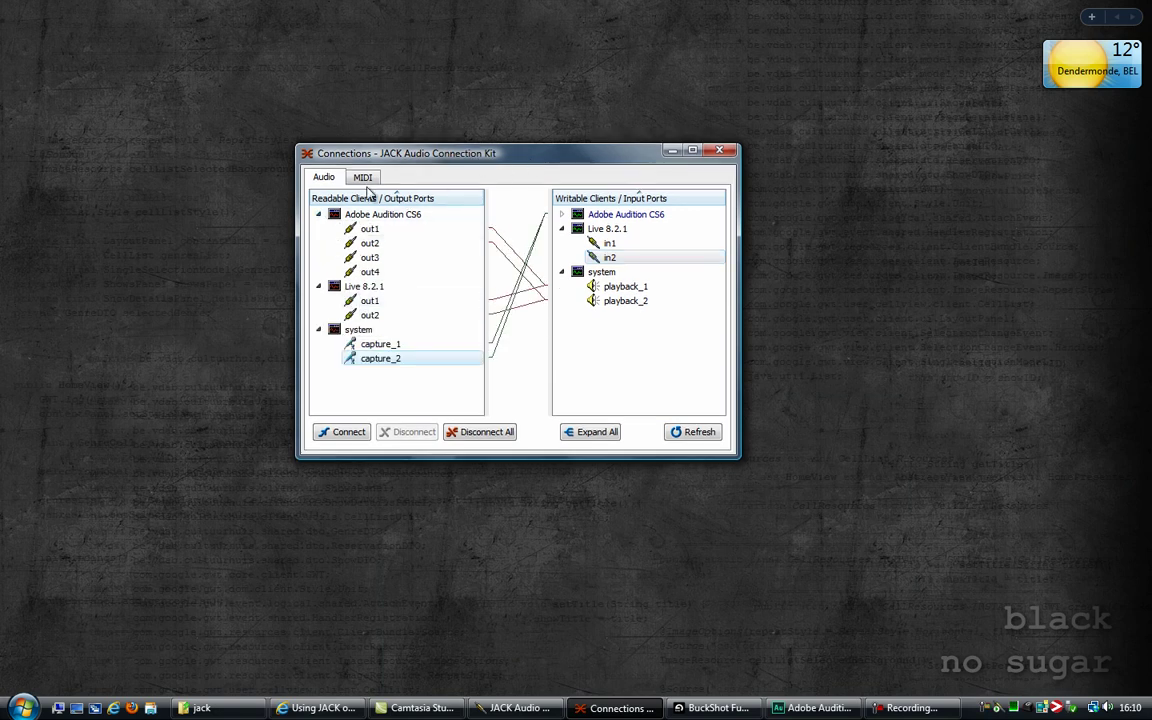
click(360, 216)
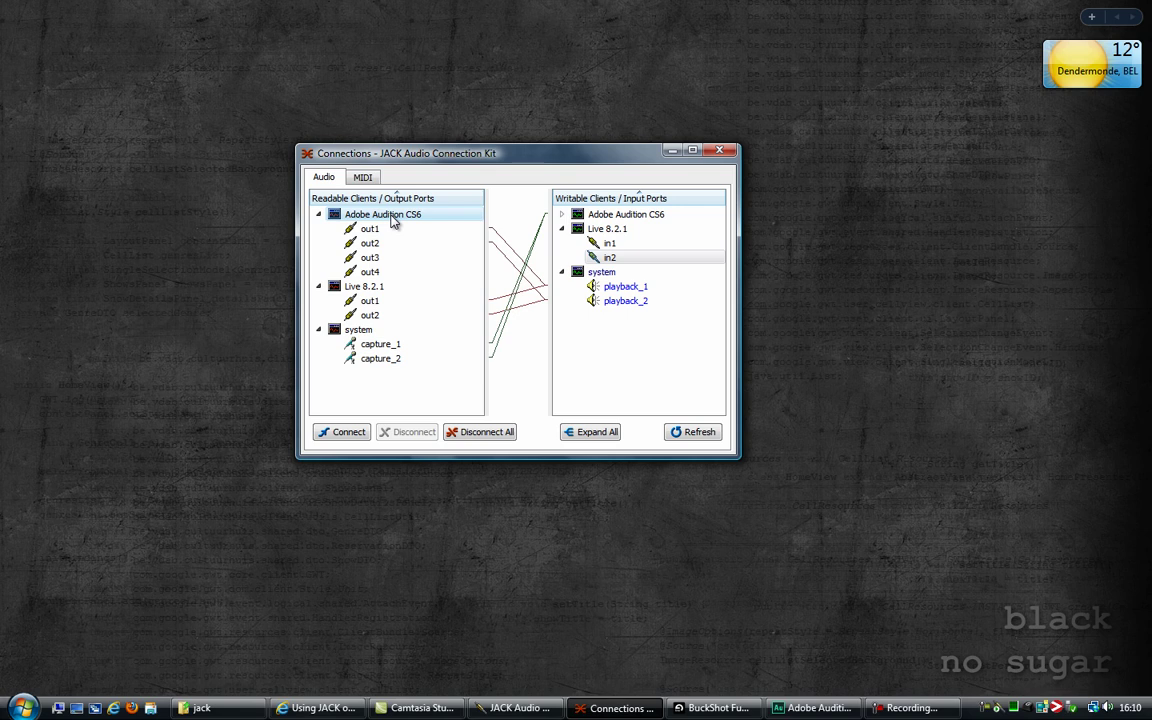
click(372, 232)
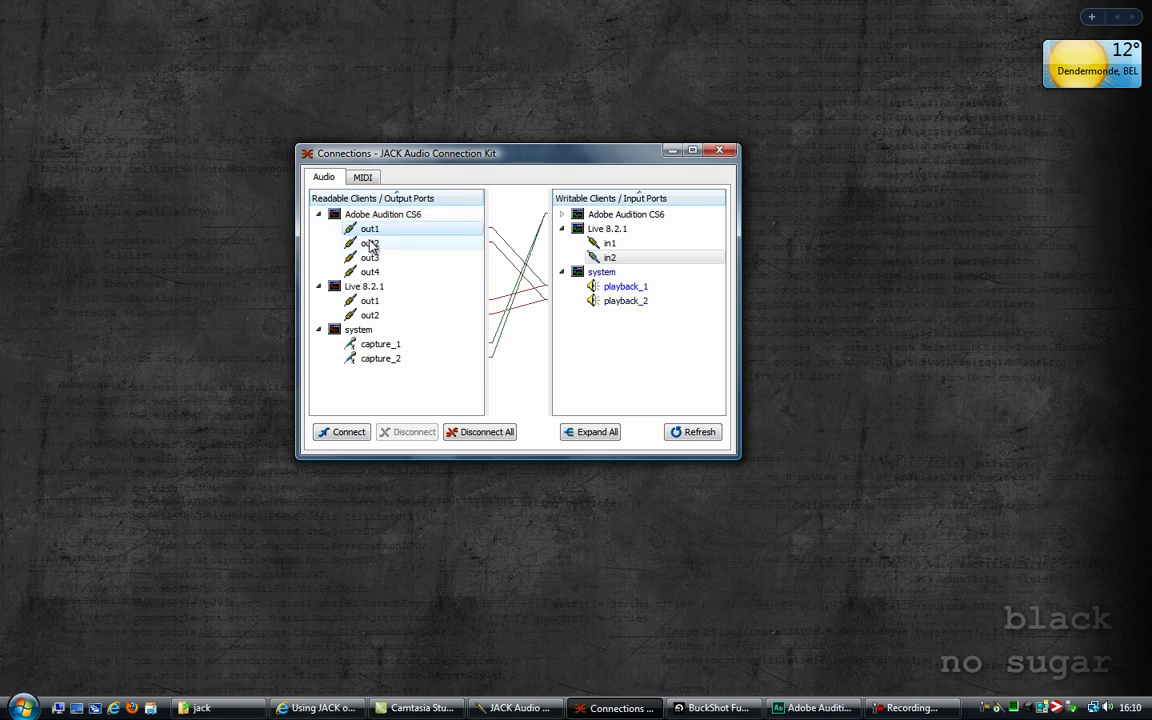
click(370, 244)
click(614, 301)
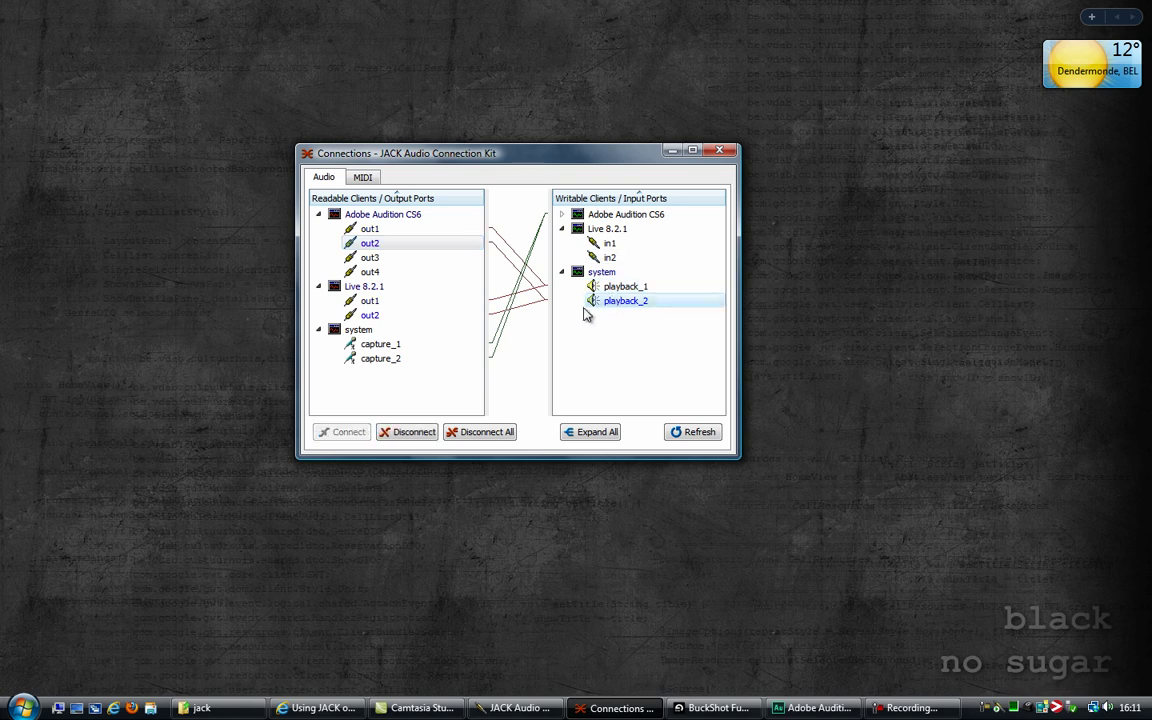
click(600, 287)
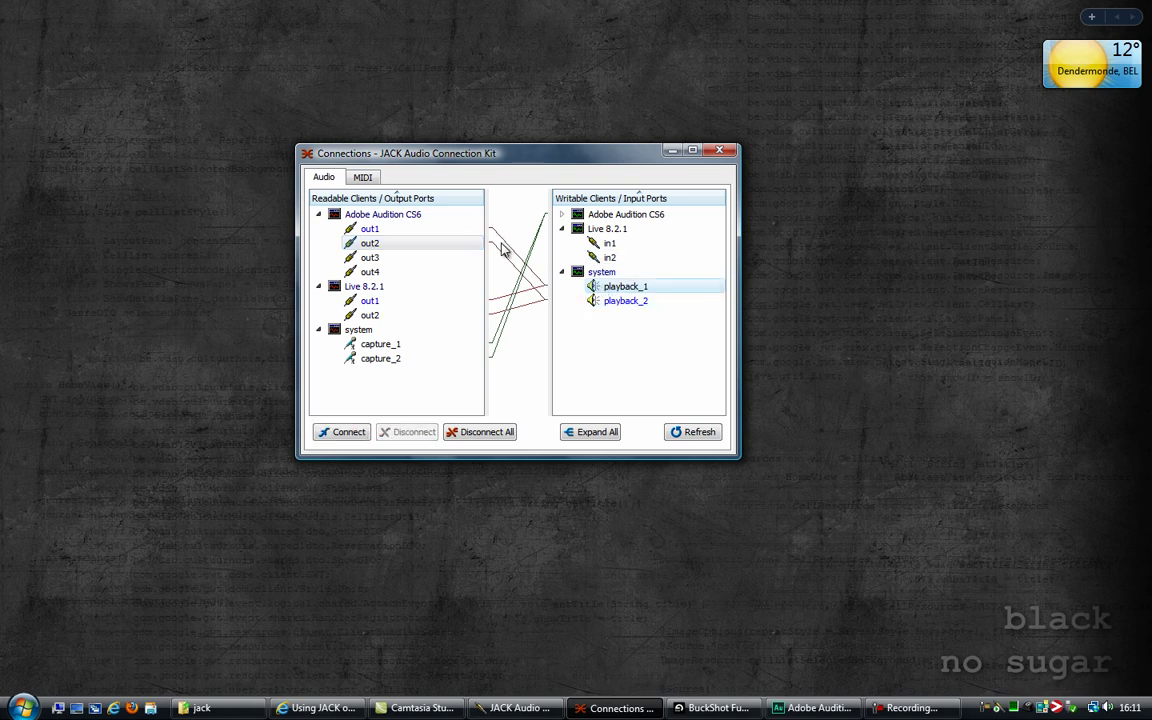
- Disconnect Audition's outputs from playback_1 and playback_2
drag(466, 240, 410, 230)
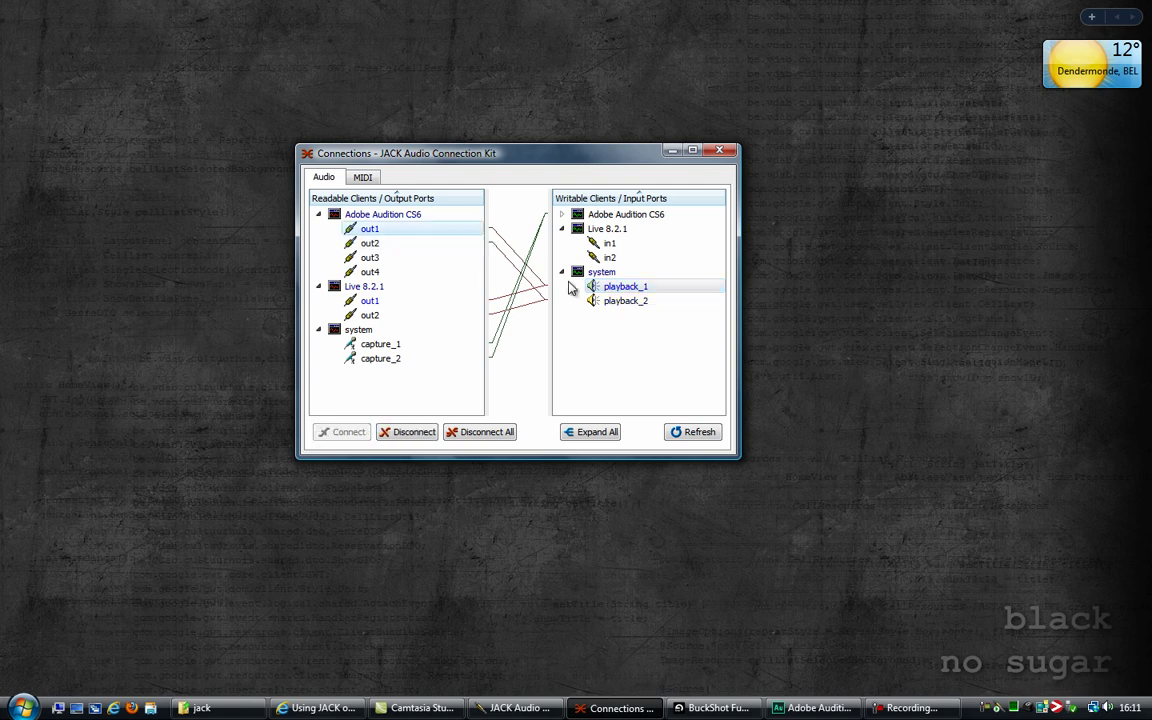
right_click(614, 289)
click(645, 313)
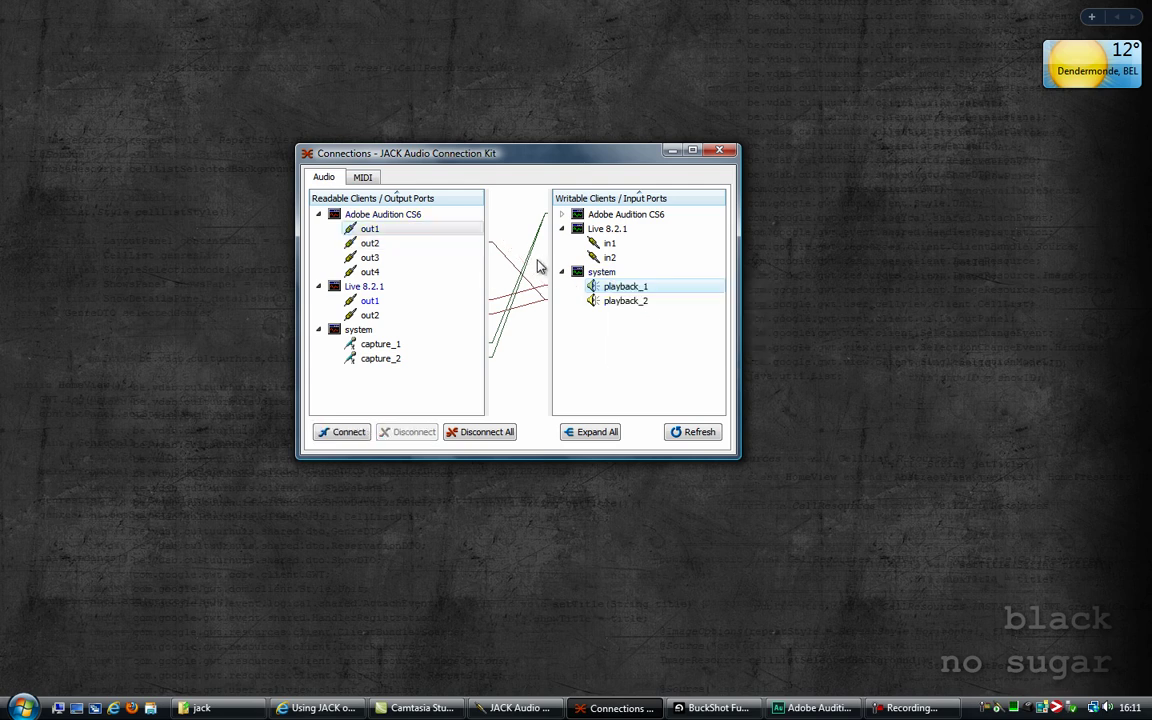
click(409, 245)
click(614, 301)
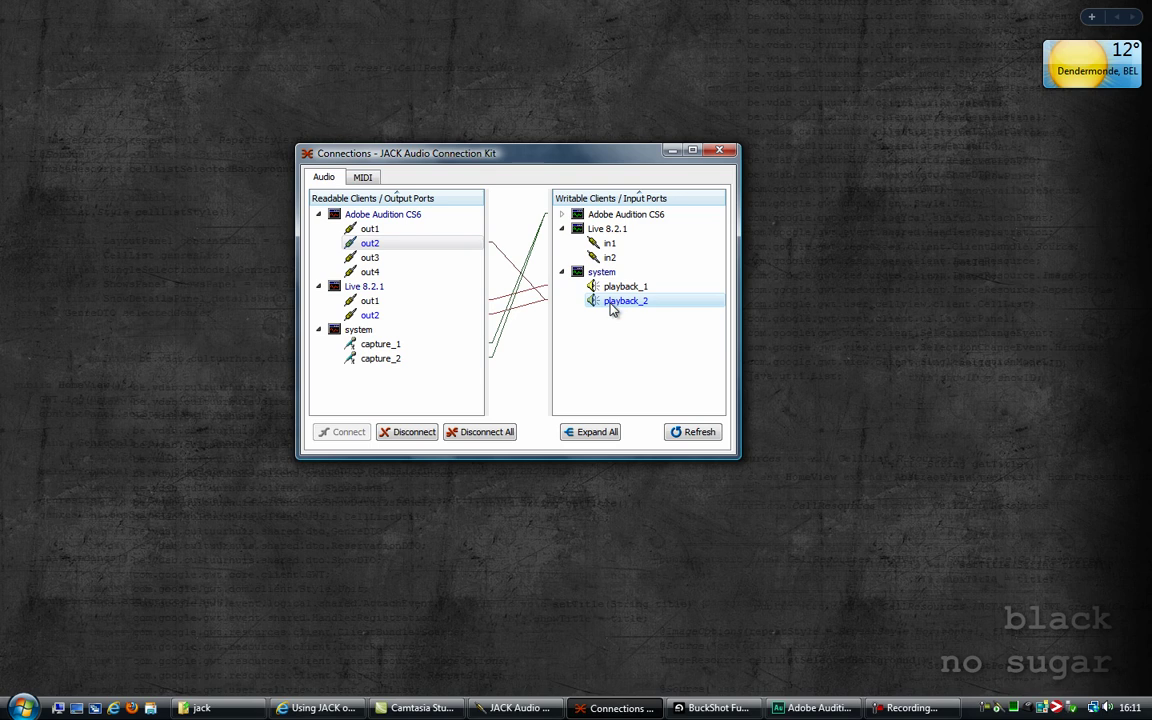
right_click(614, 302)
click(658, 331)
- Route Audition out1 into Live in1 and out2 into Live in2
click(419, 229)
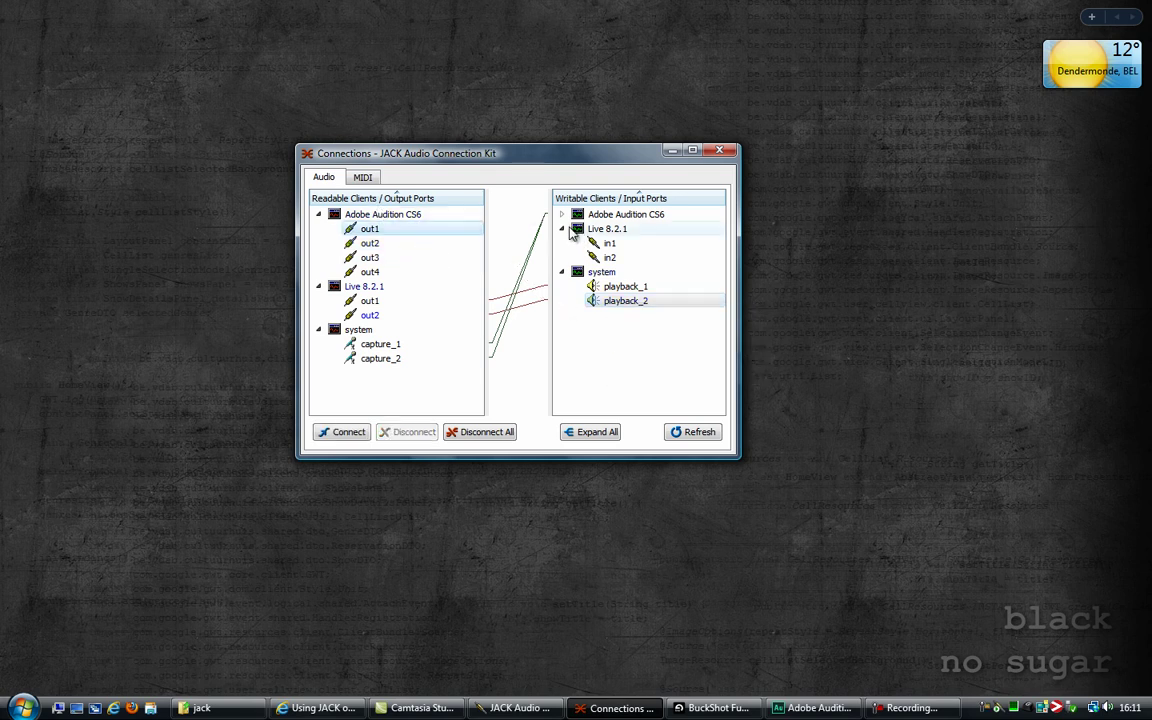
click(563, 274)
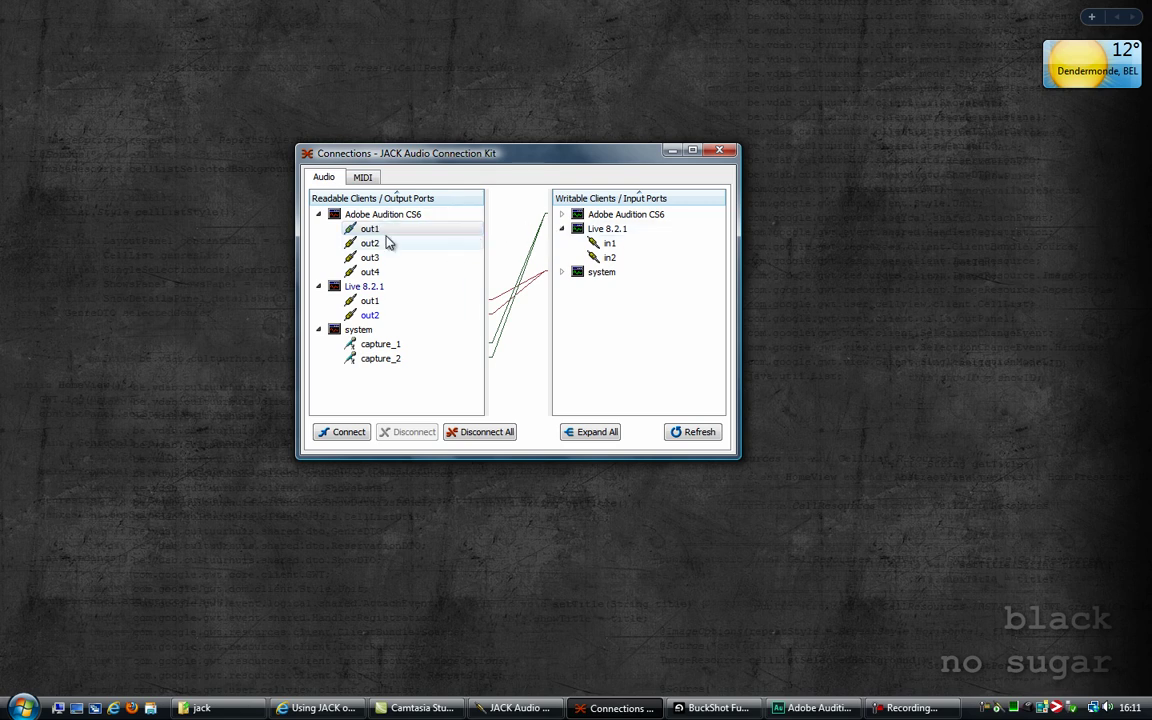
drag(372, 229, 602, 243)
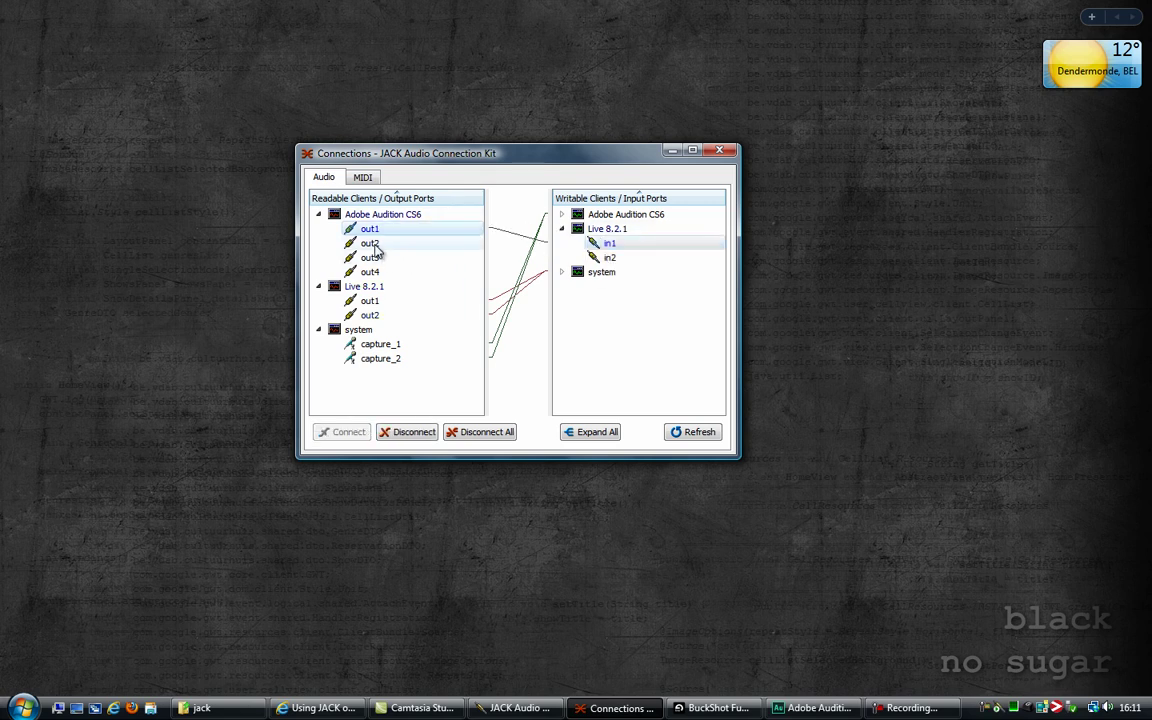
drag(372, 244, 617, 263)
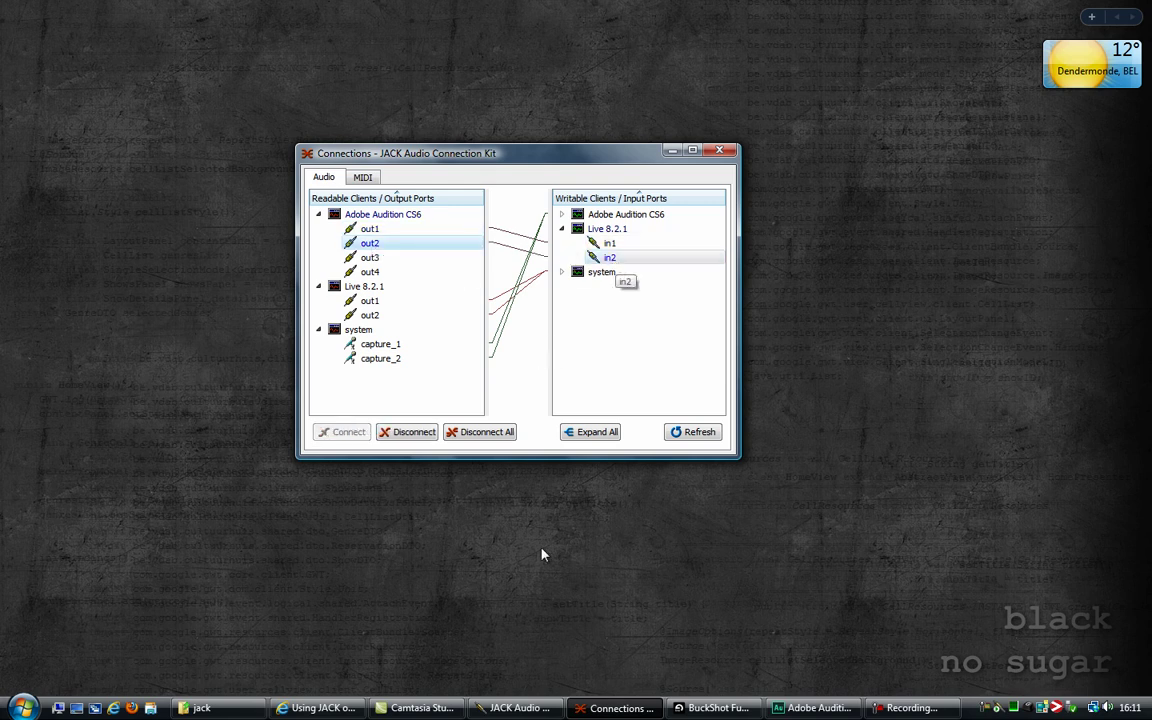
click(620, 708)
- Insert a new 9 Audio track into the BuckShot Funk set with monitoring set to In, then go to Audition
click(712, 708)
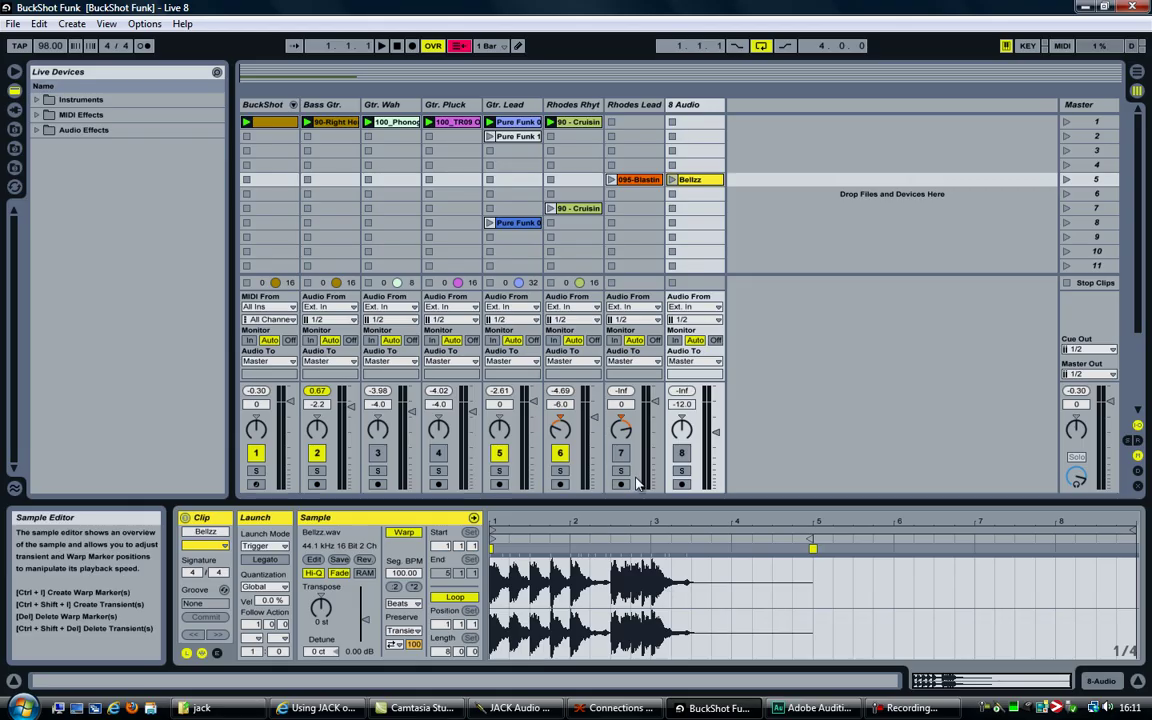
right_click(756, 110)
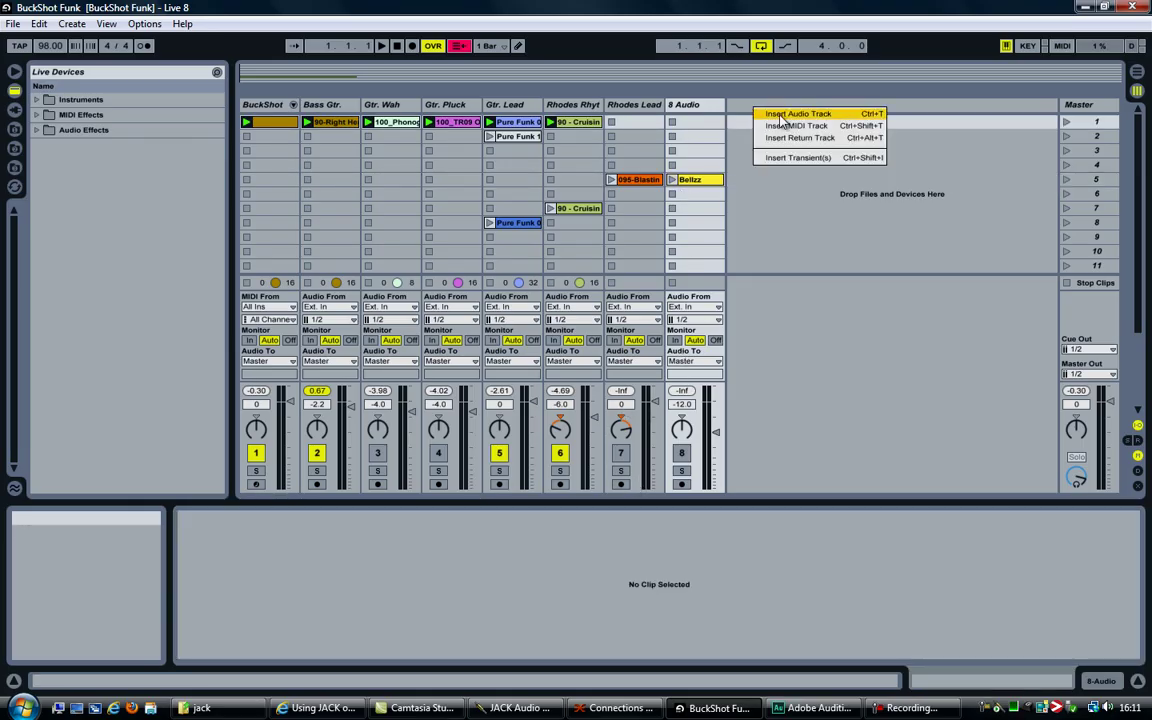
click(790, 114)
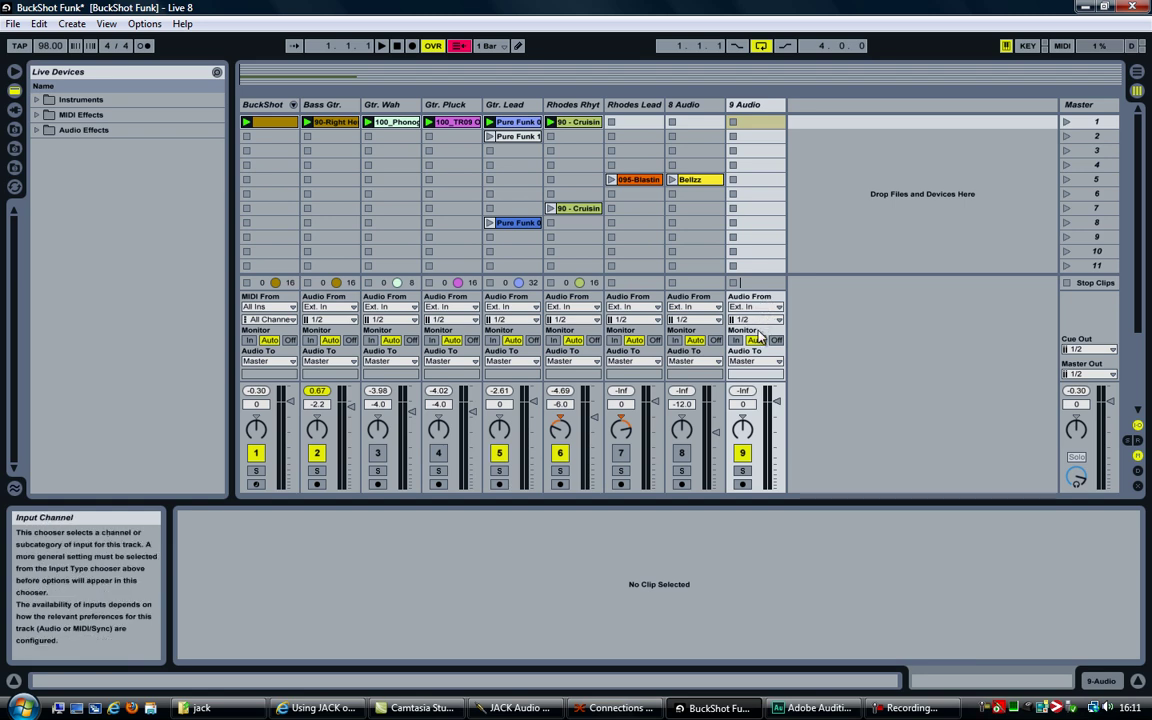
click(737, 340)
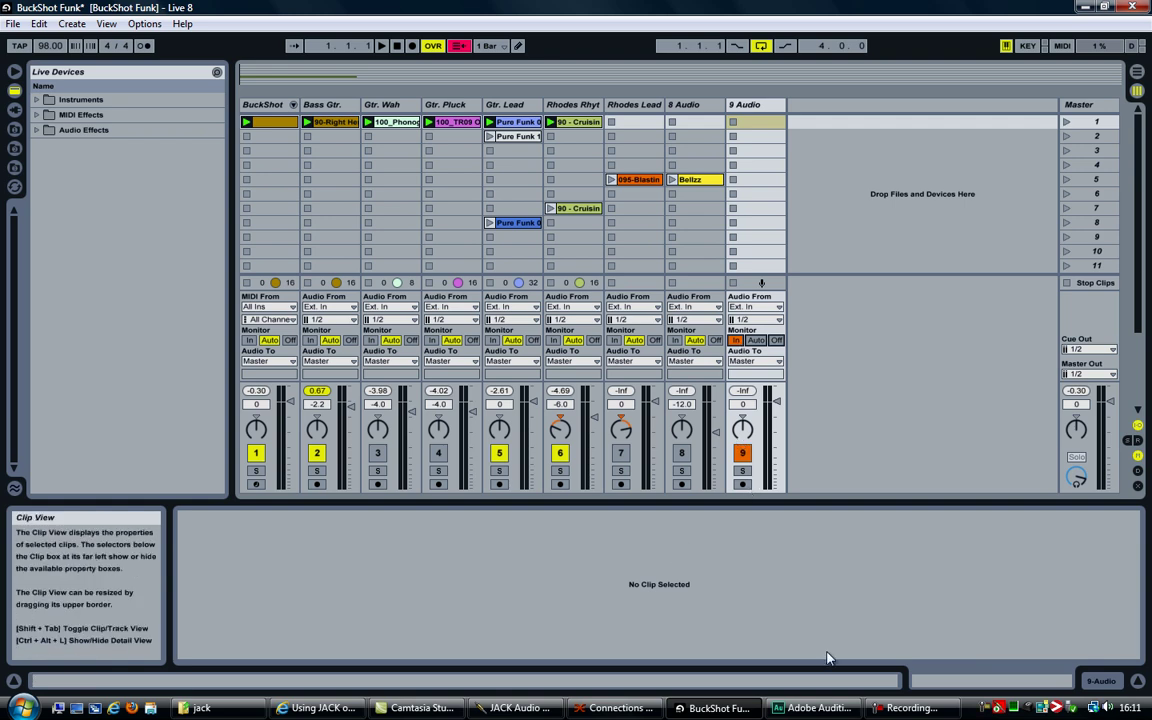
click(810, 708)
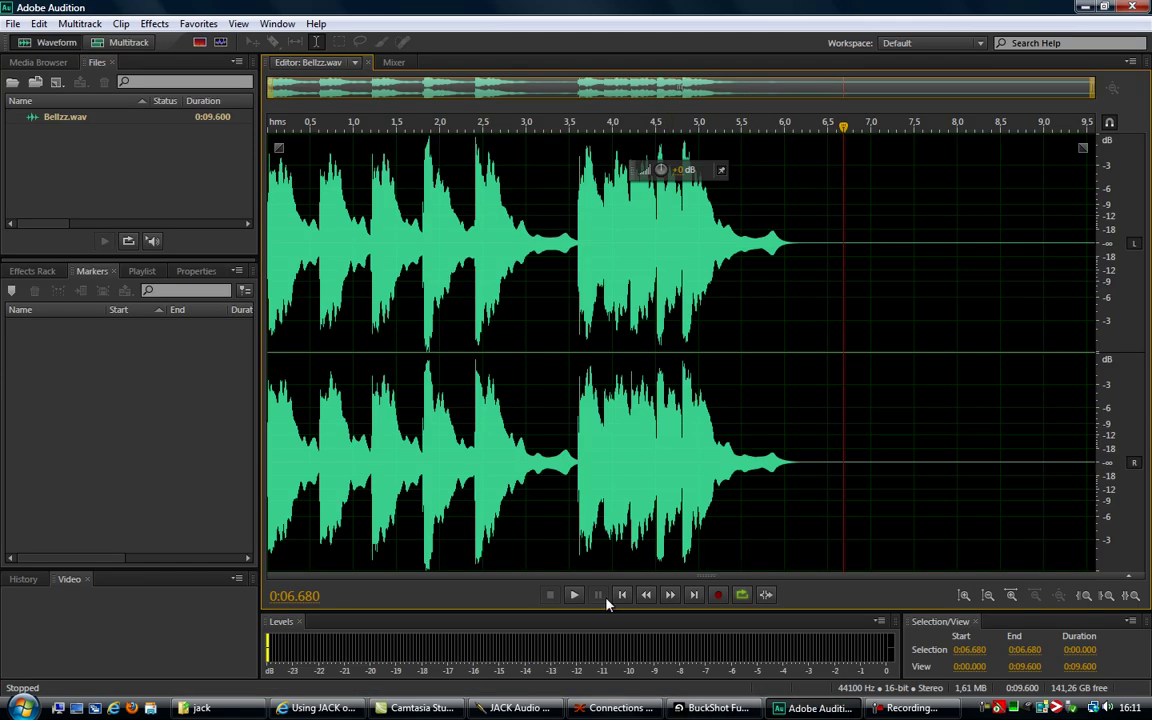
- Play Bellzz.wav from 0:06.680, check the signal on Live's 9 Audio meter, then stop playback
click(573, 597)
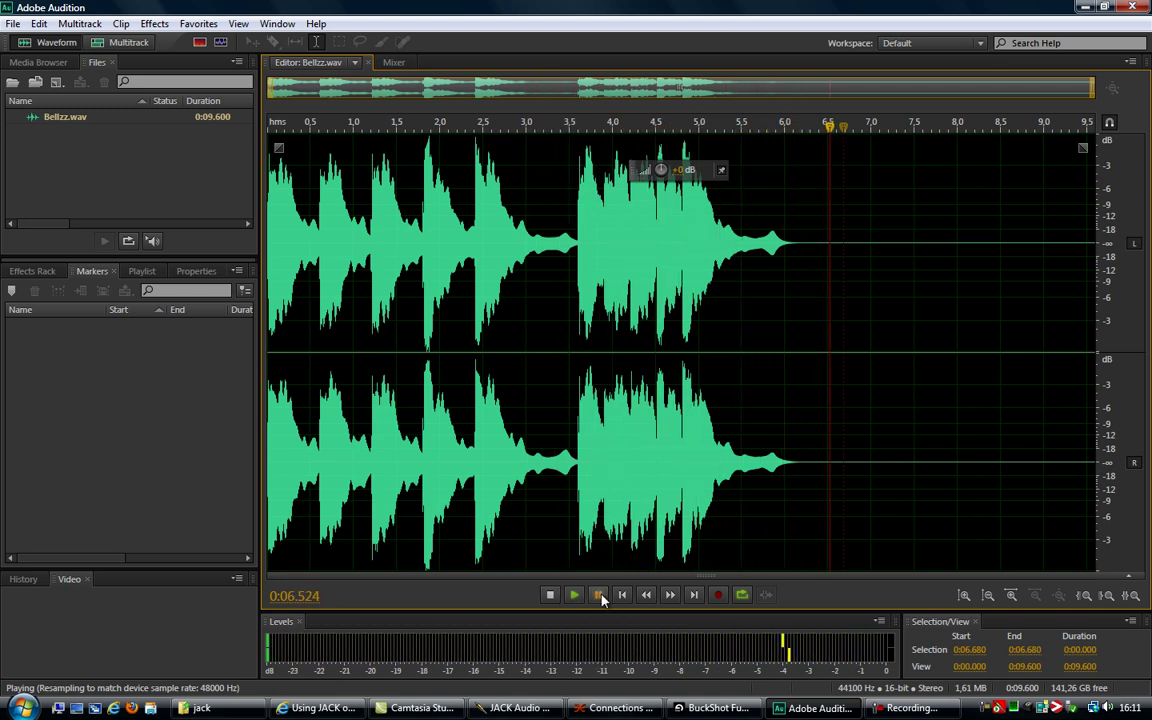
mouse_move(902, 712)
mouse_move(703, 712)
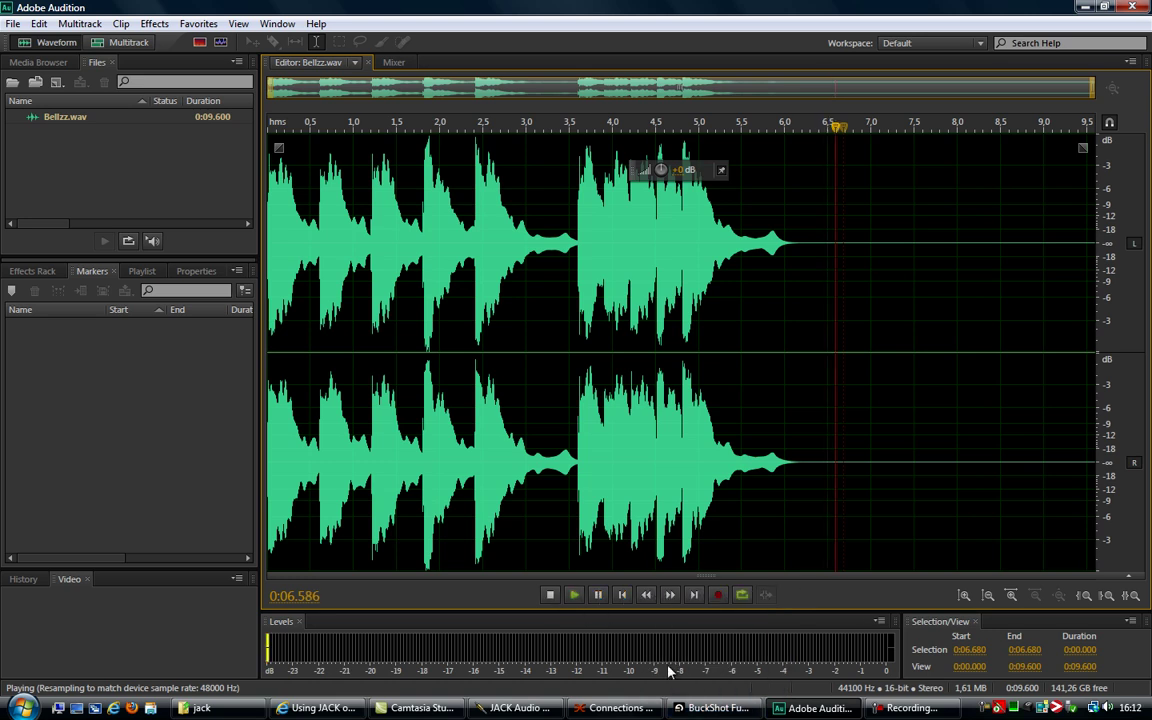
click(712, 708)
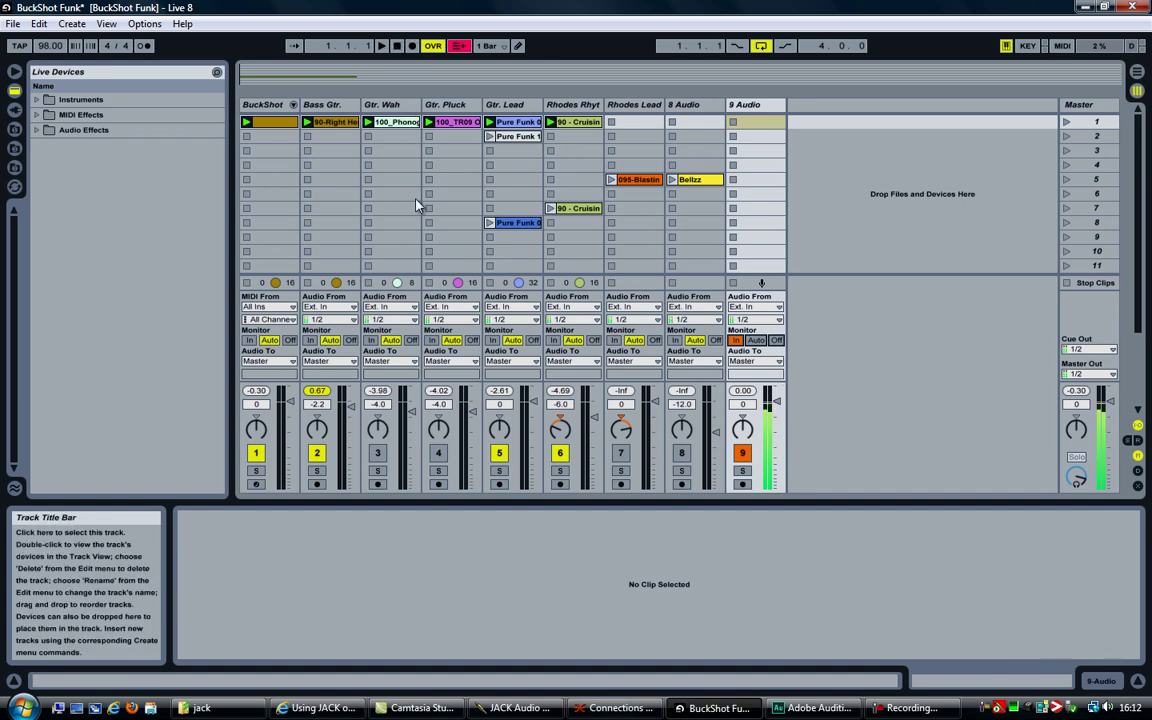
click(812, 708)
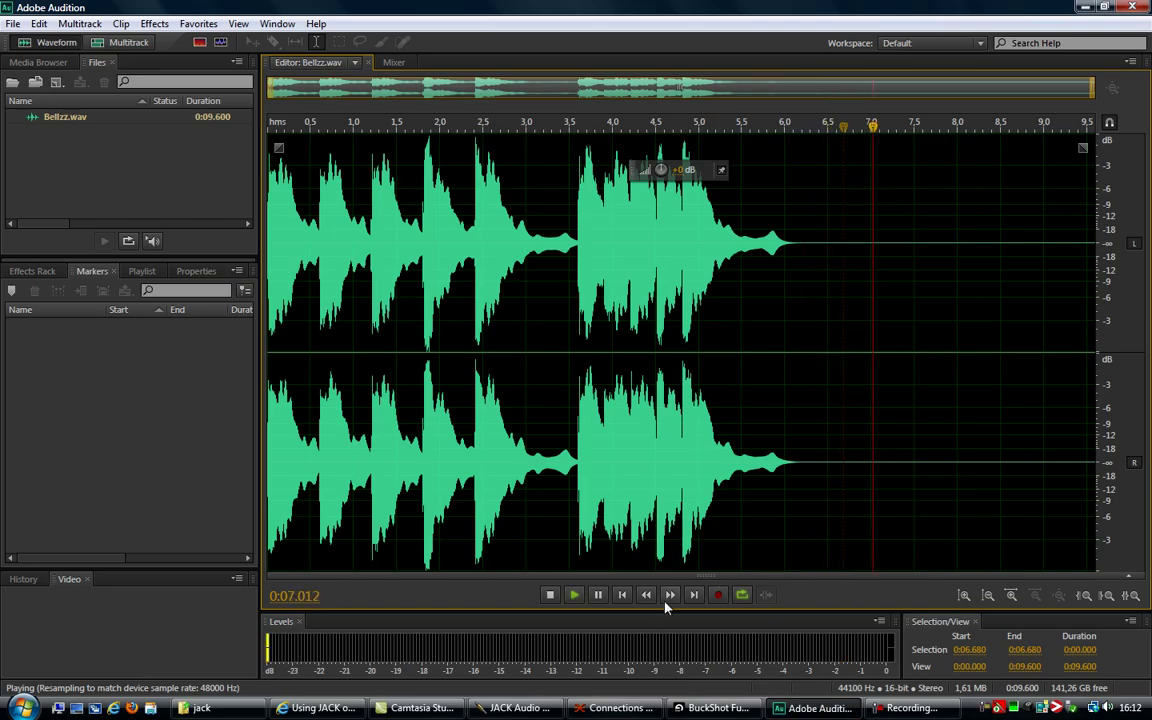
click(549, 595)
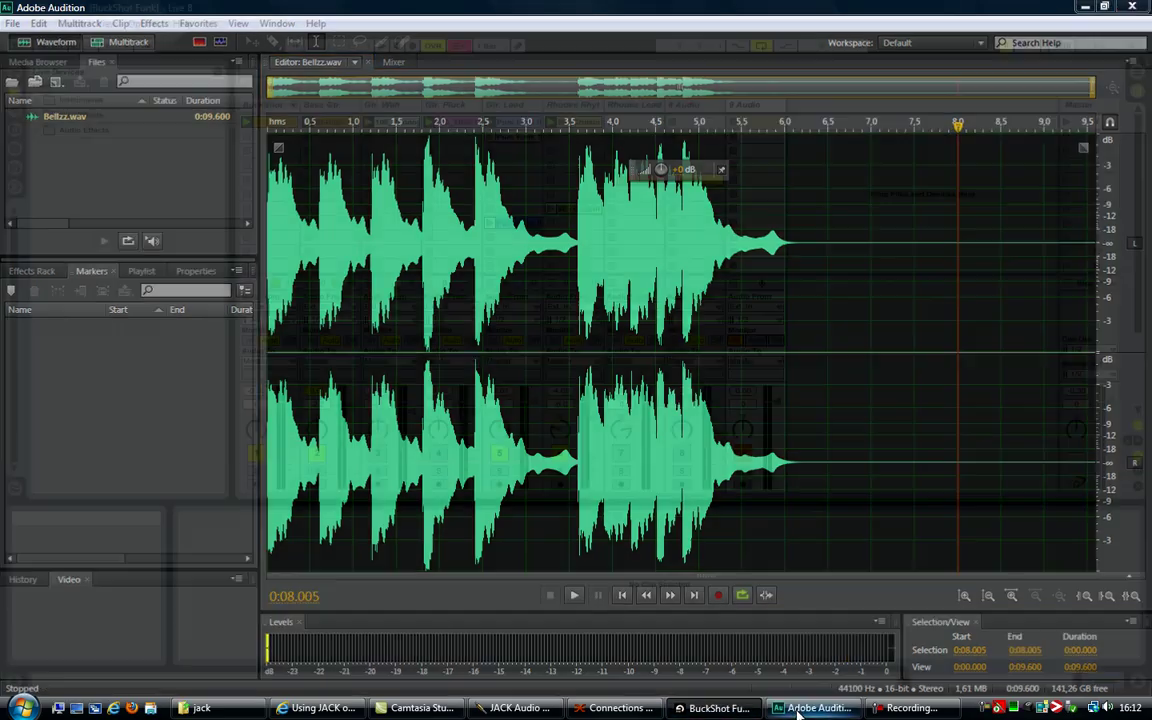
- Bring the Ableton Live window back to the front
click(738, 707)
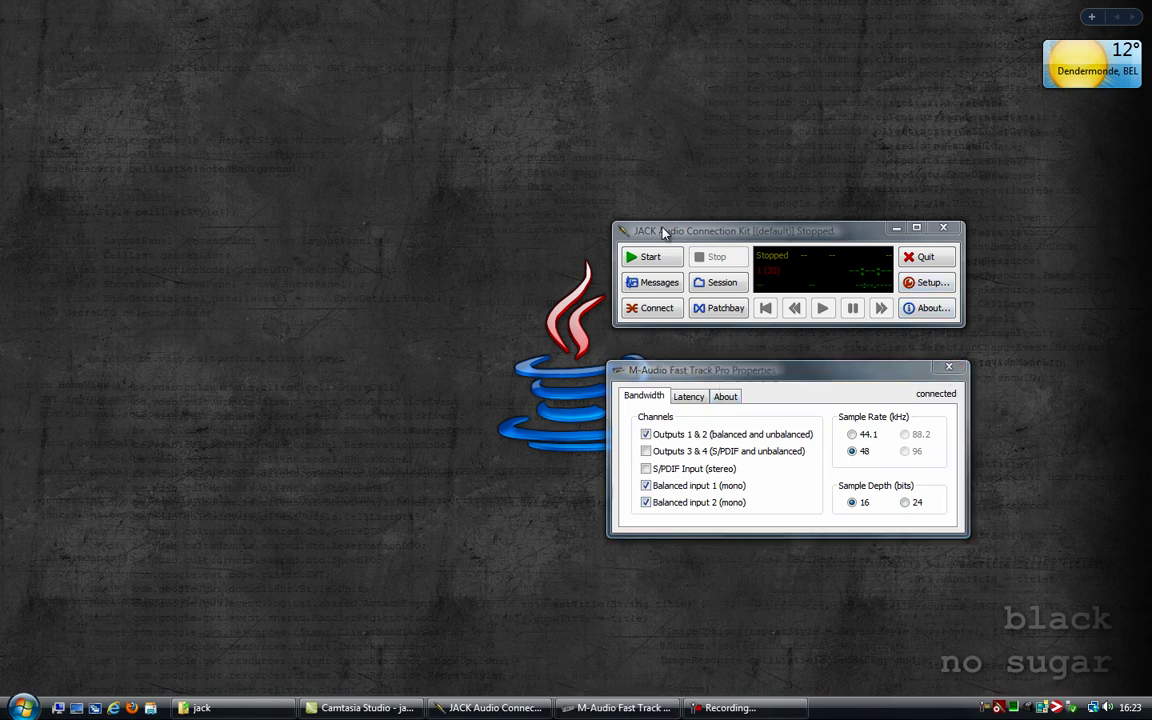
- Open the JACK server setup and load the m-audio-2-pc preset
click(830, 231)
click(925, 283)
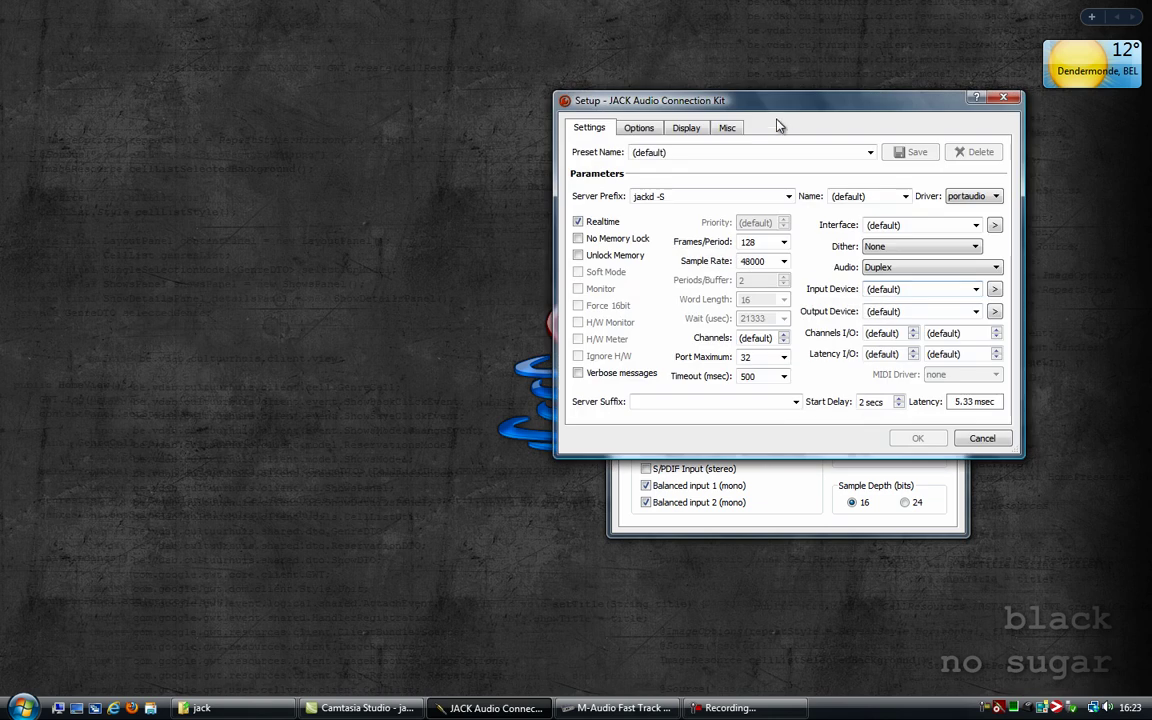
drag(763, 108, 716, 110)
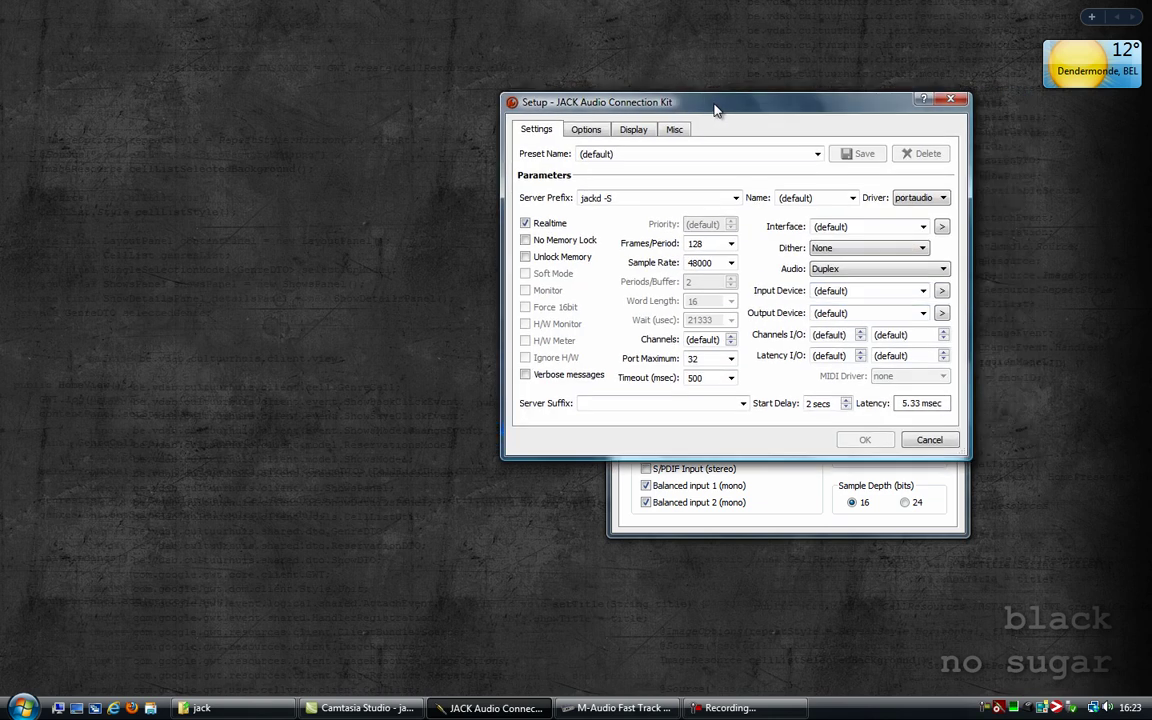
click(817, 154)
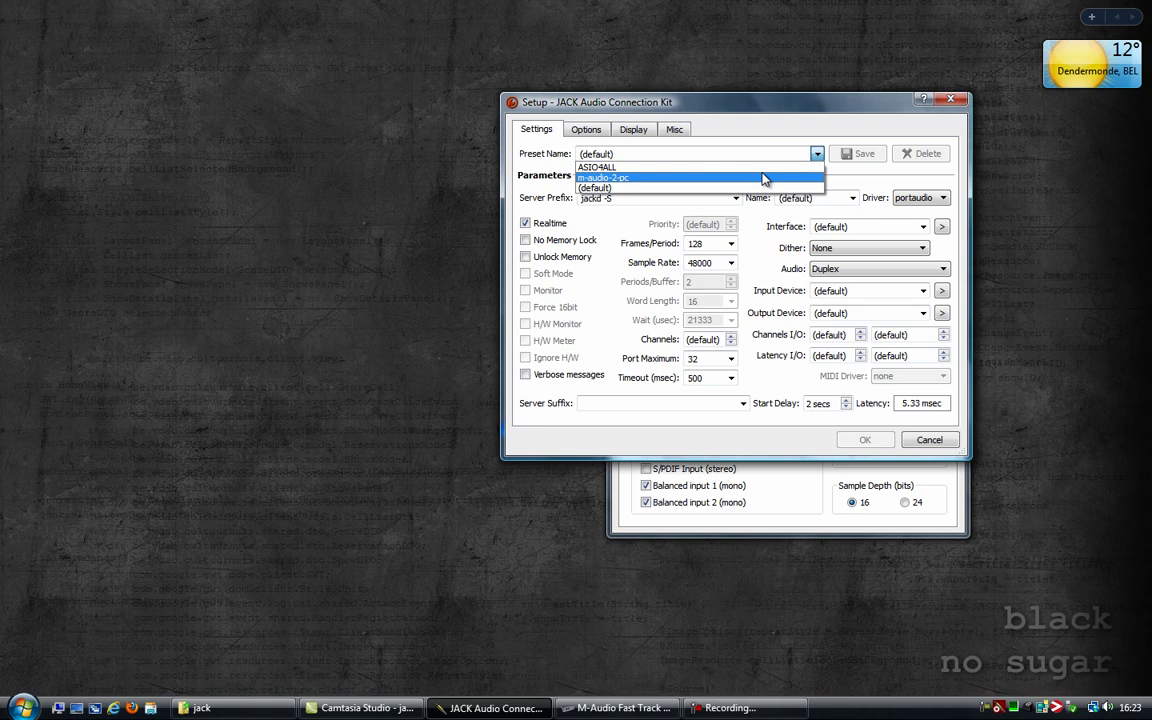
click(763, 179)
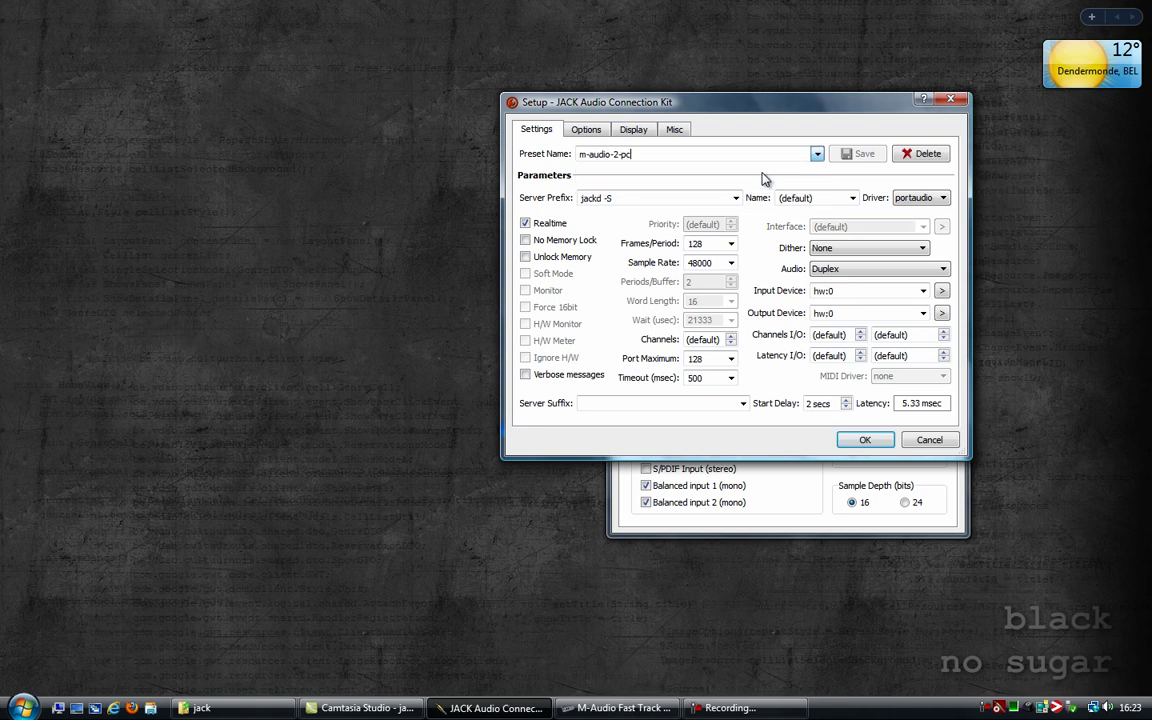
- Check that the input and output device fields both read hw:0
double_click(836, 290)
double_click(815, 313)
click(880, 290)
right_click(1105, 708)
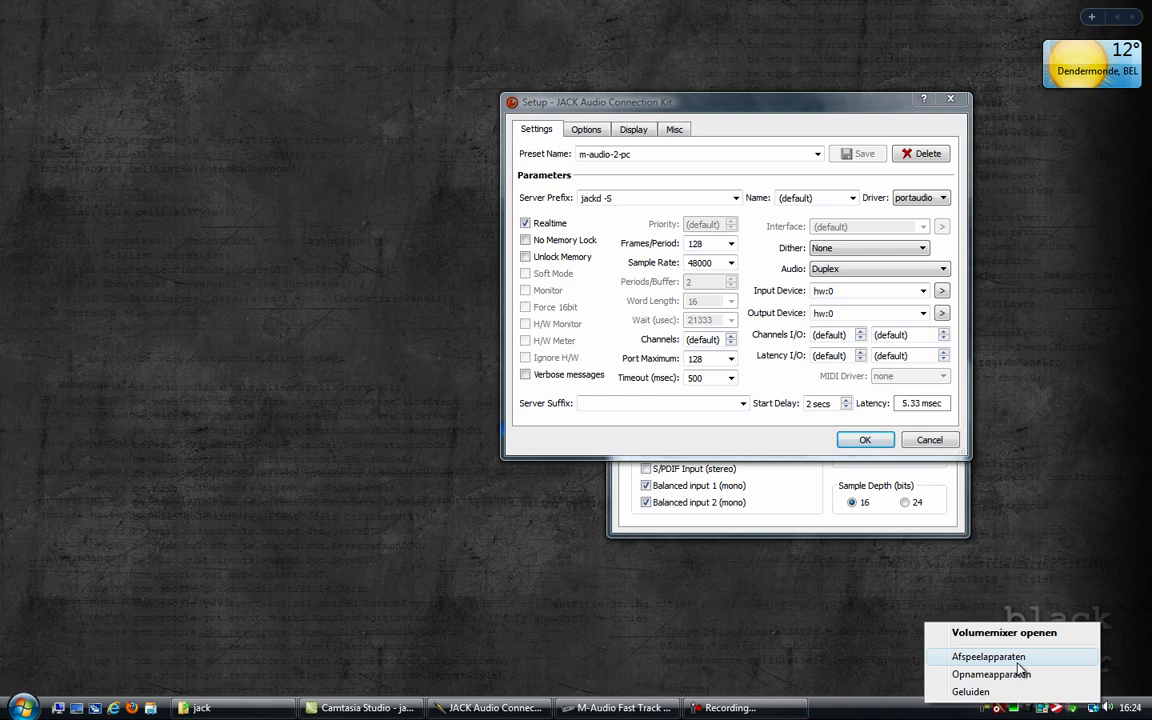
click(1016, 663)
drag(211, 28, 297, 98)
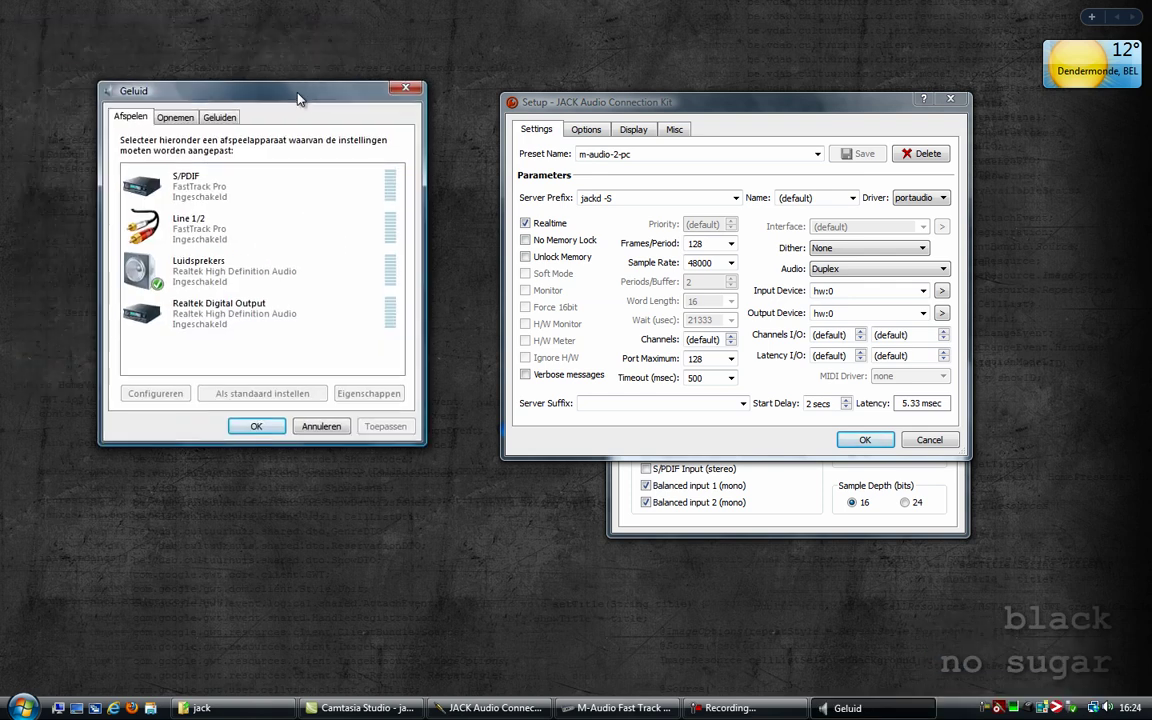
click(240, 270)
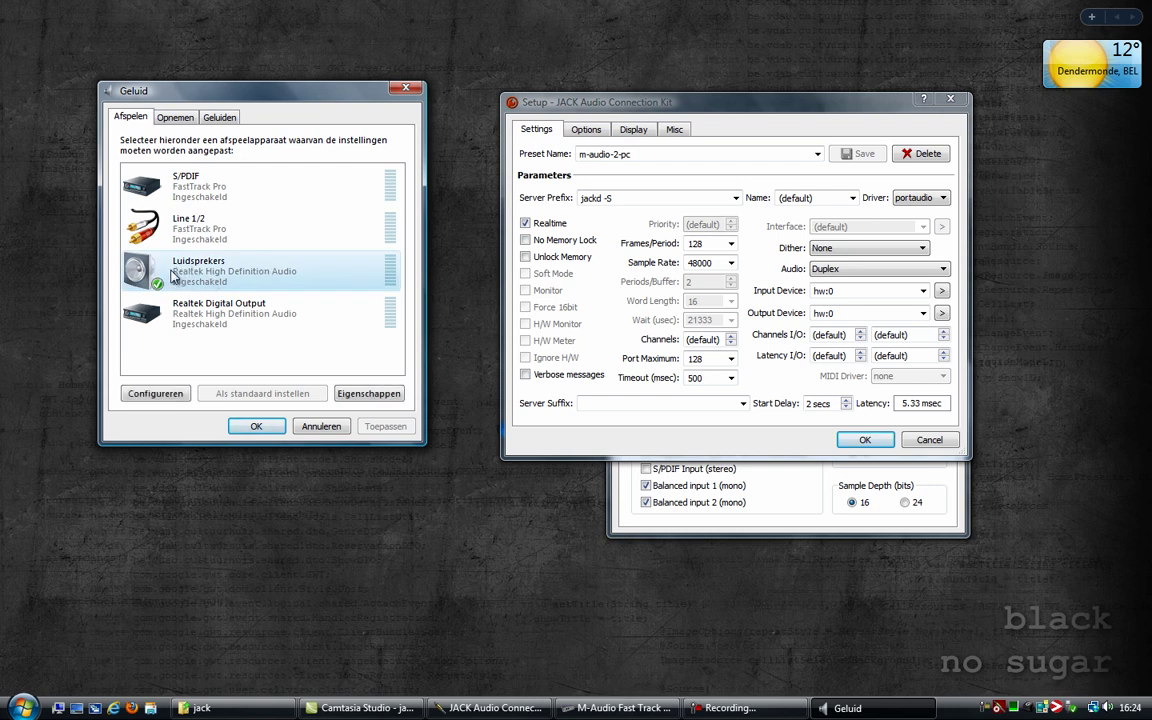
click(178, 118)
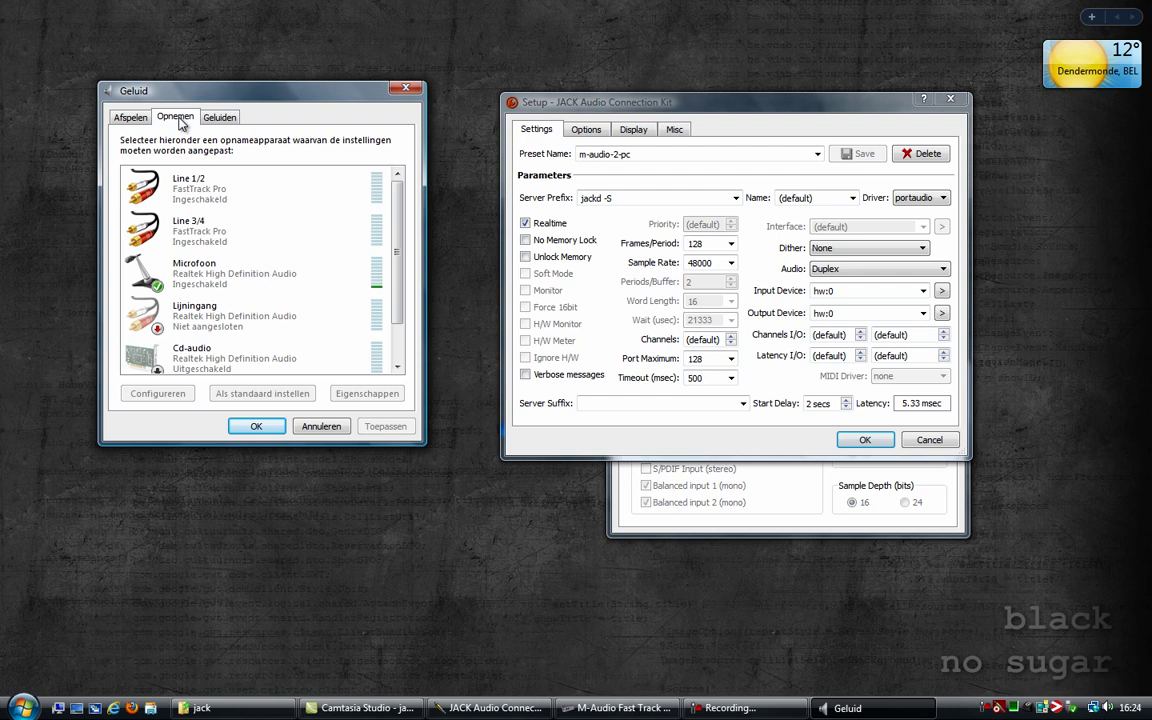
click(219, 194)
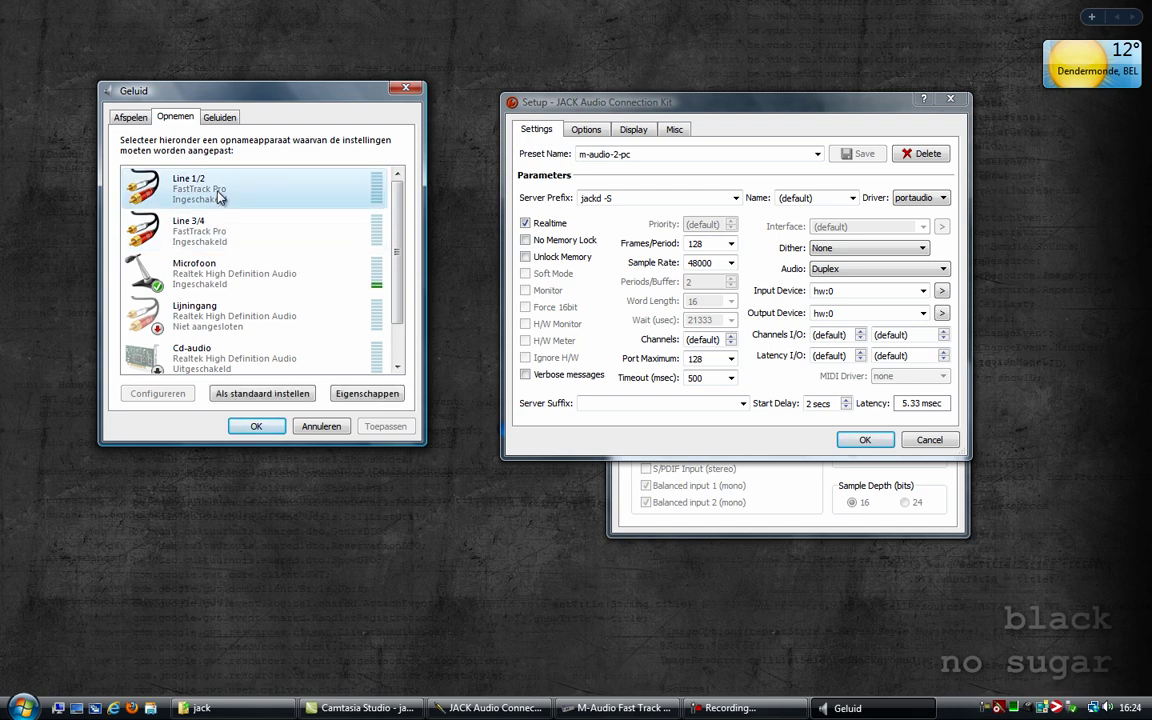
right_click(219, 197)
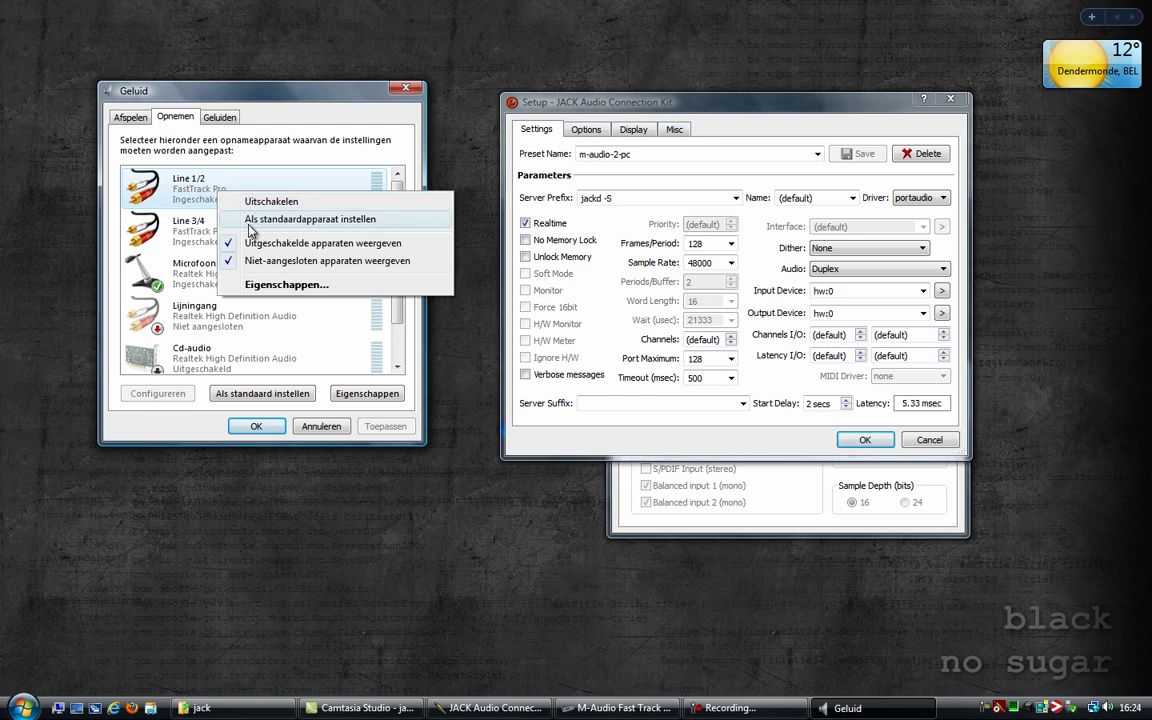
click(238, 88)
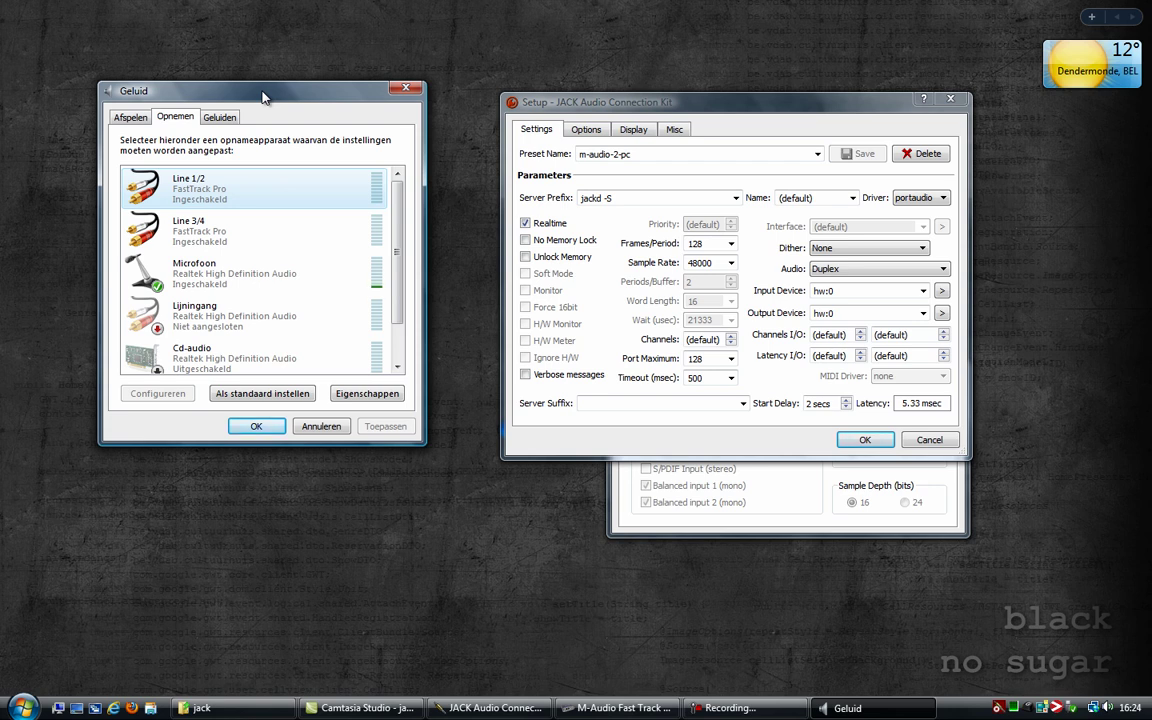
click(216, 282)
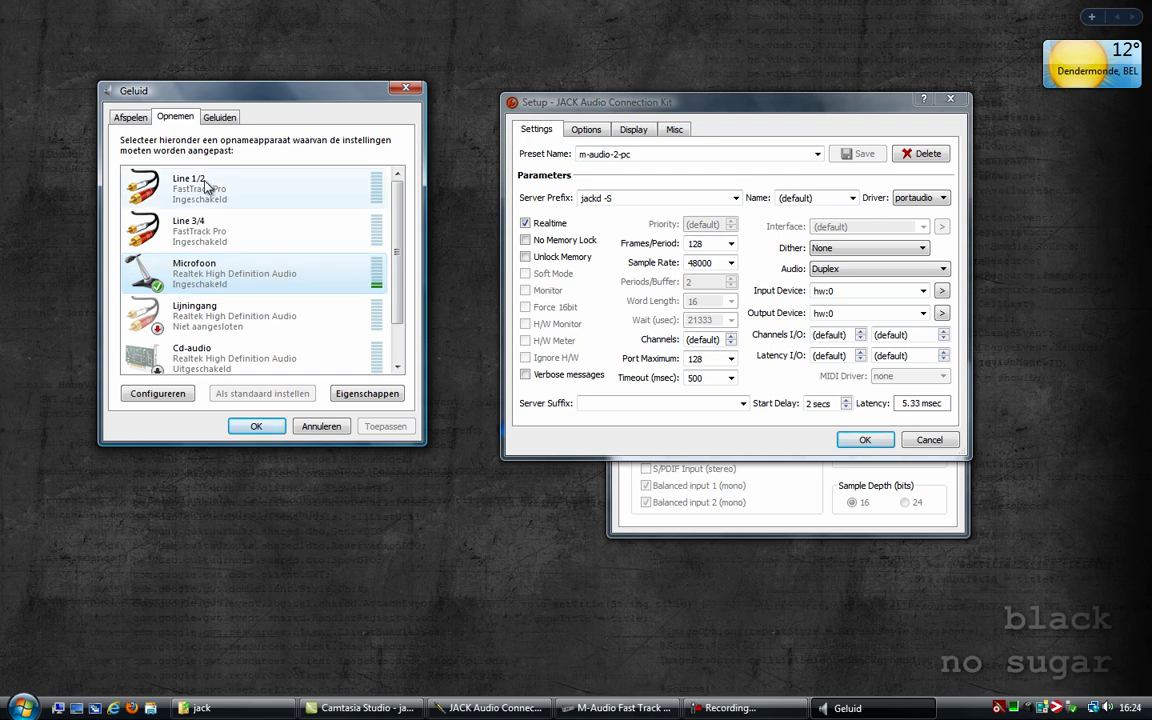
click(205, 186)
right_click(204, 183)
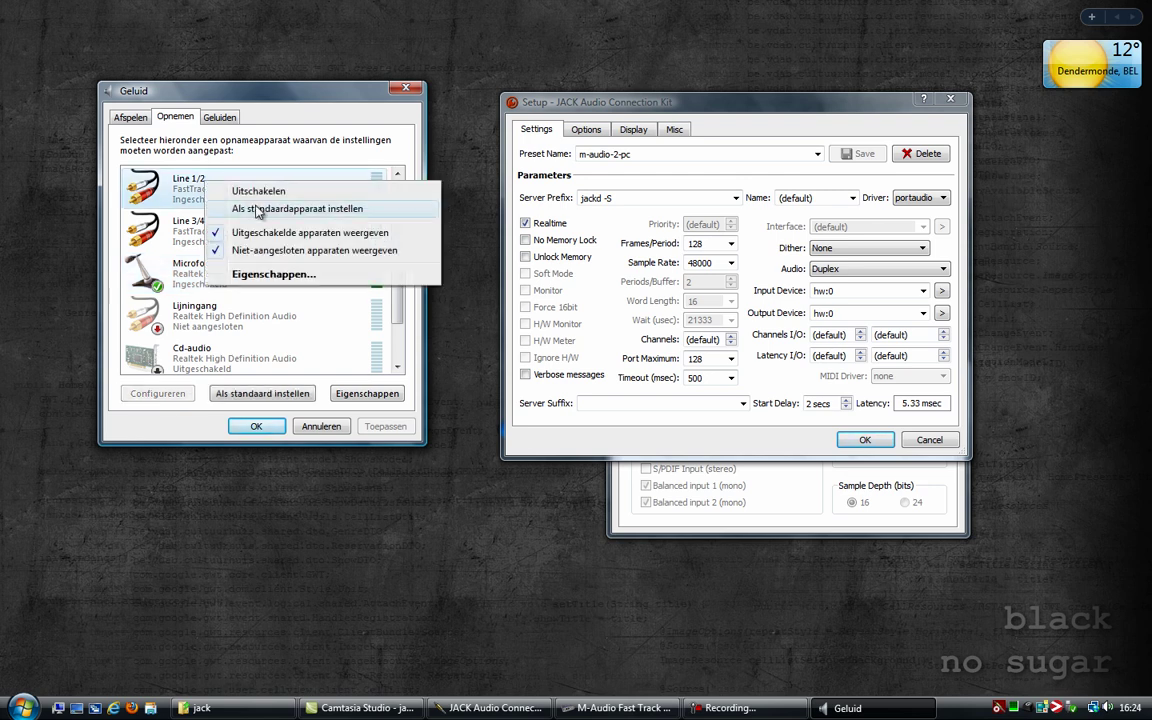
click(238, 88)
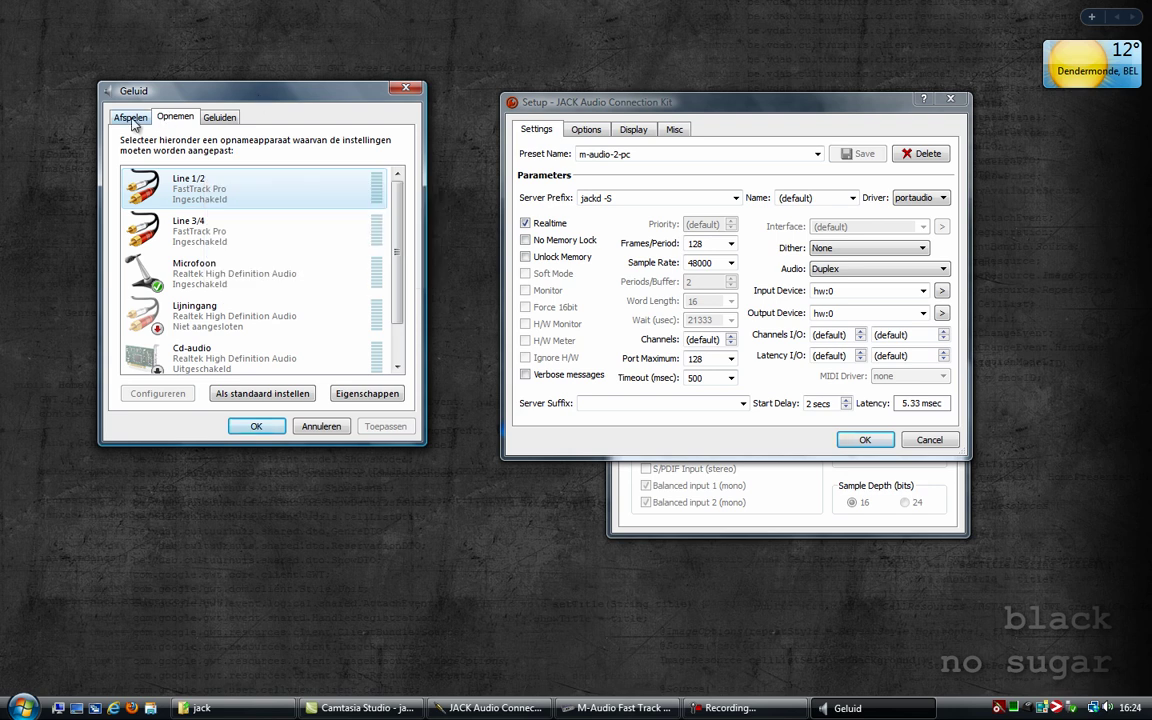
click(128, 117)
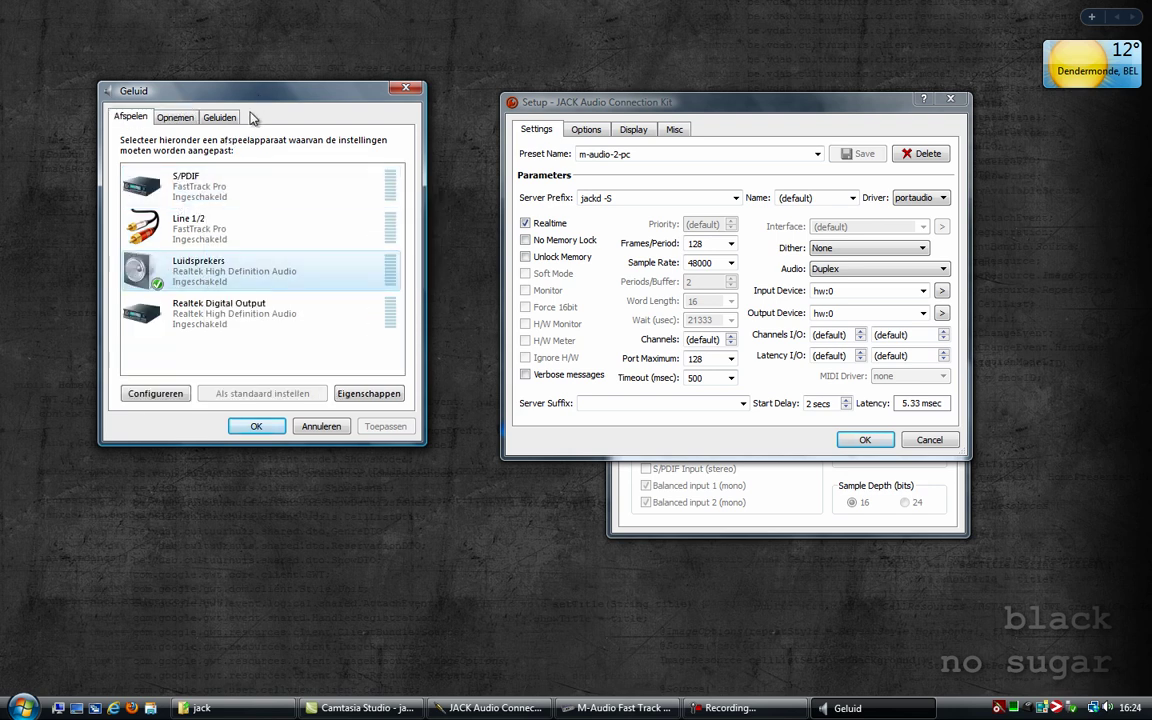
click(406, 88)
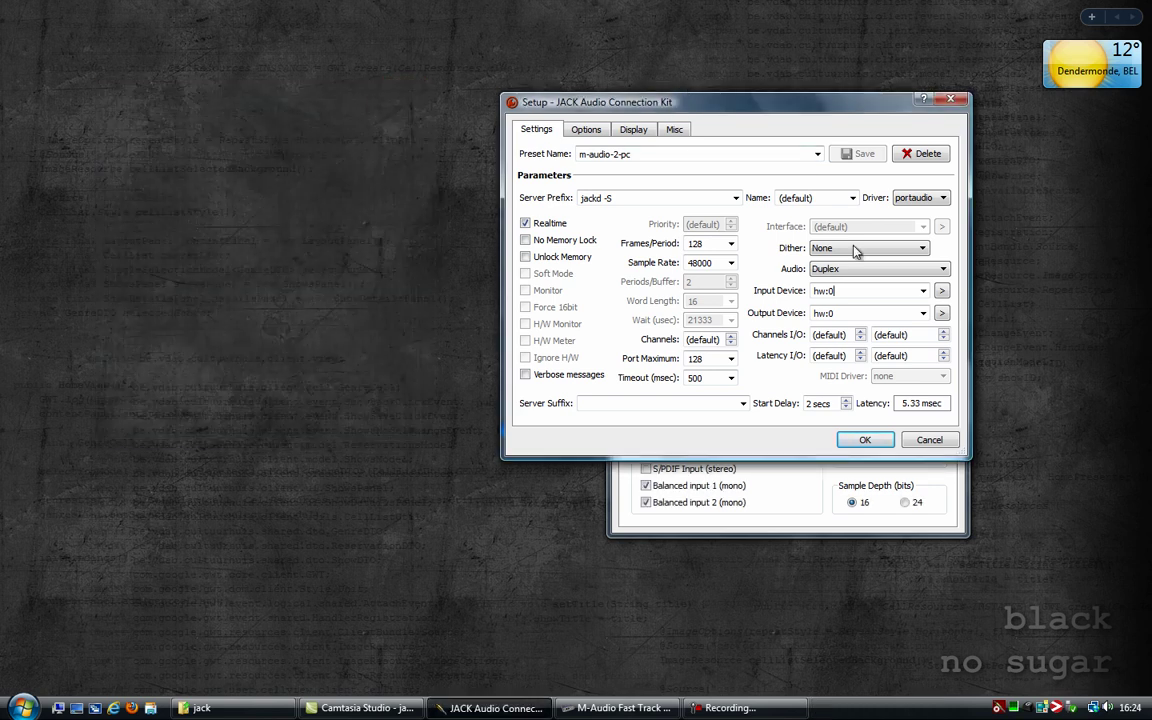
- Keep hw:0 as the input device, apply the m-audio-2-pc setup, and start the JACK server
click(842, 314)
click(922, 290)
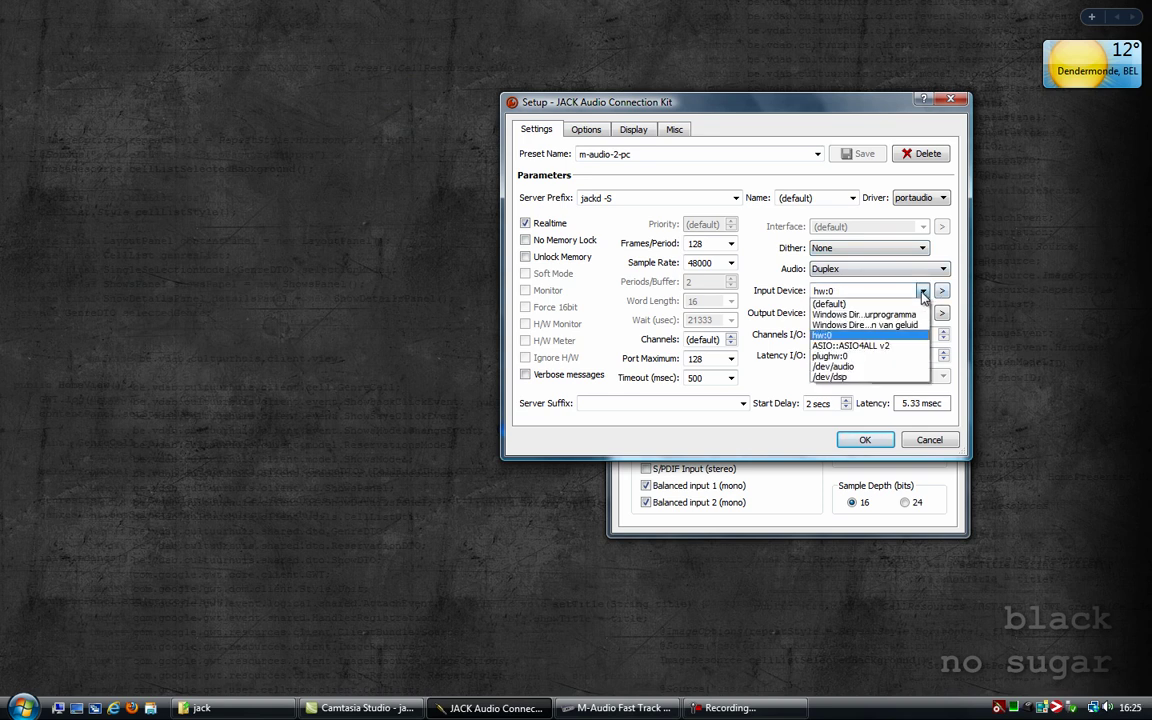
click(870, 335)
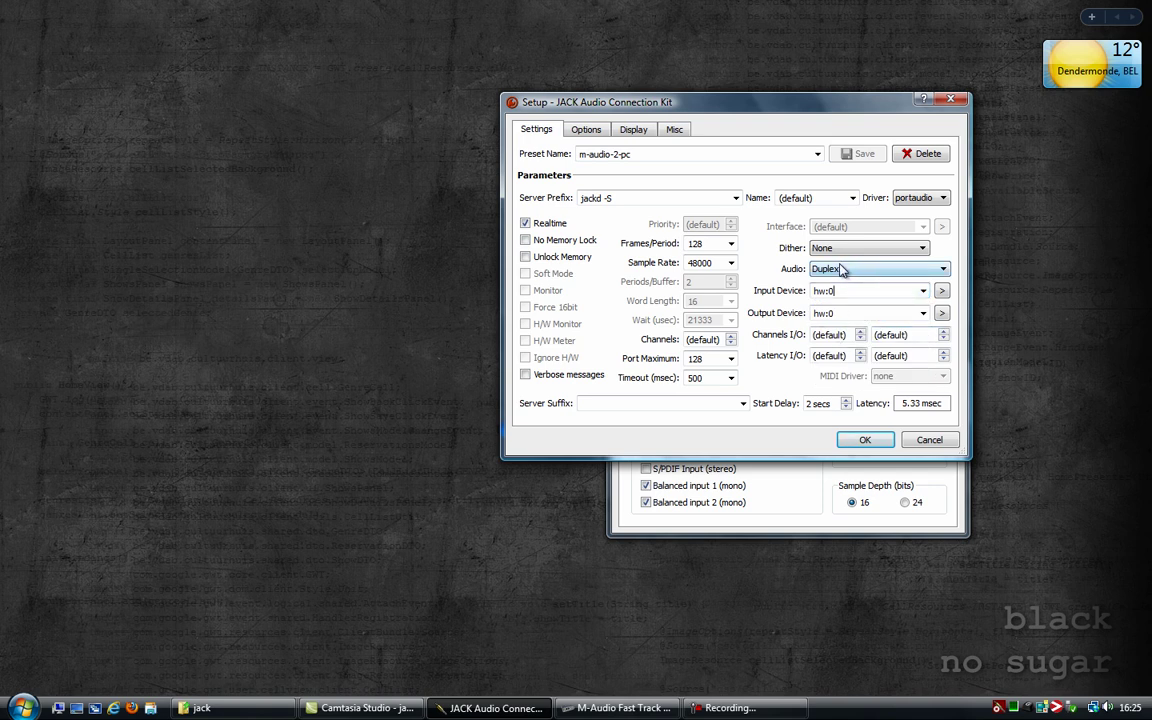
click(865, 440)
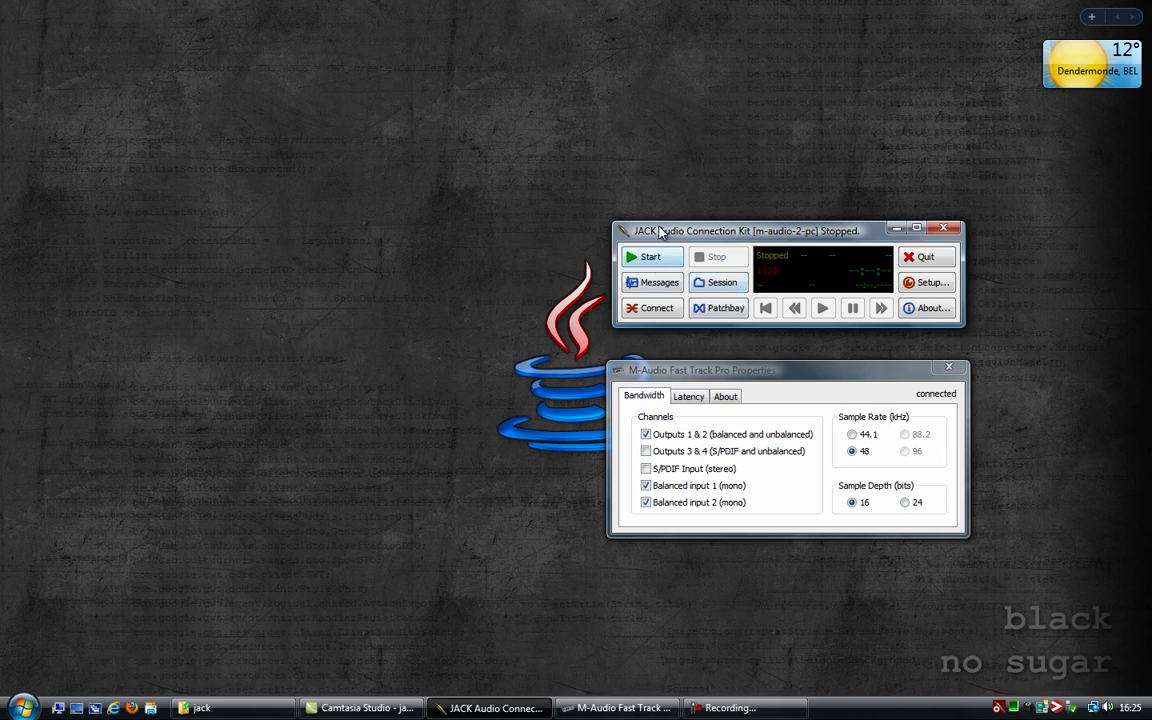
click(650, 258)
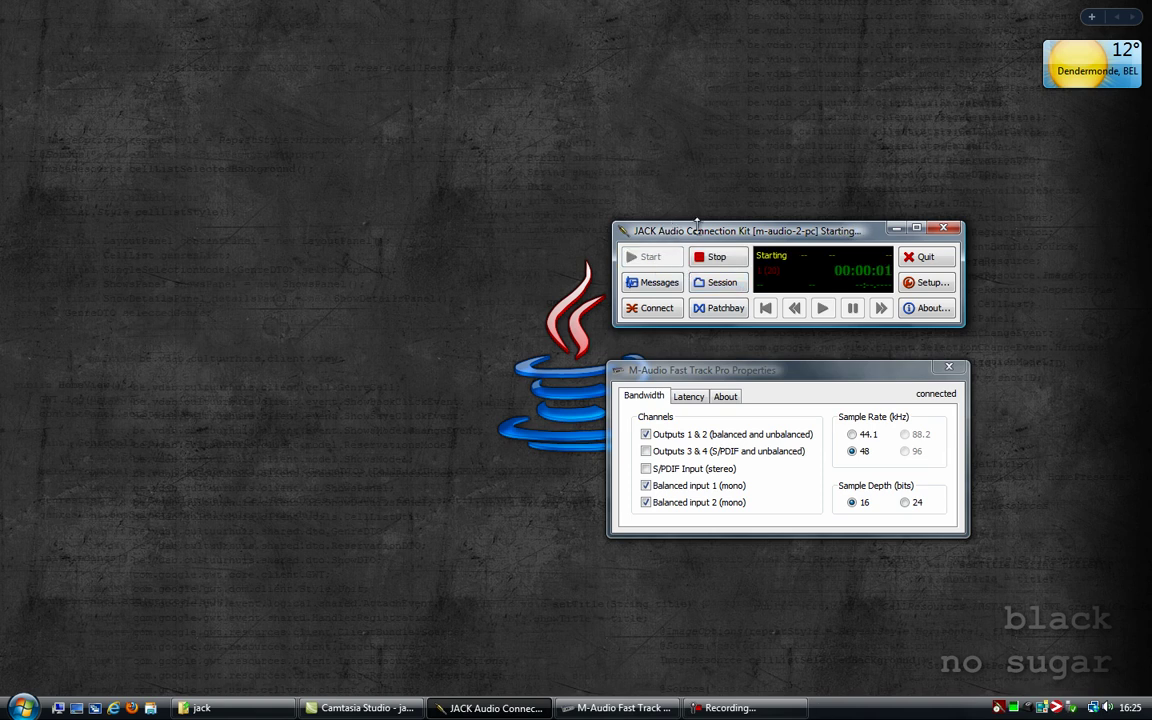